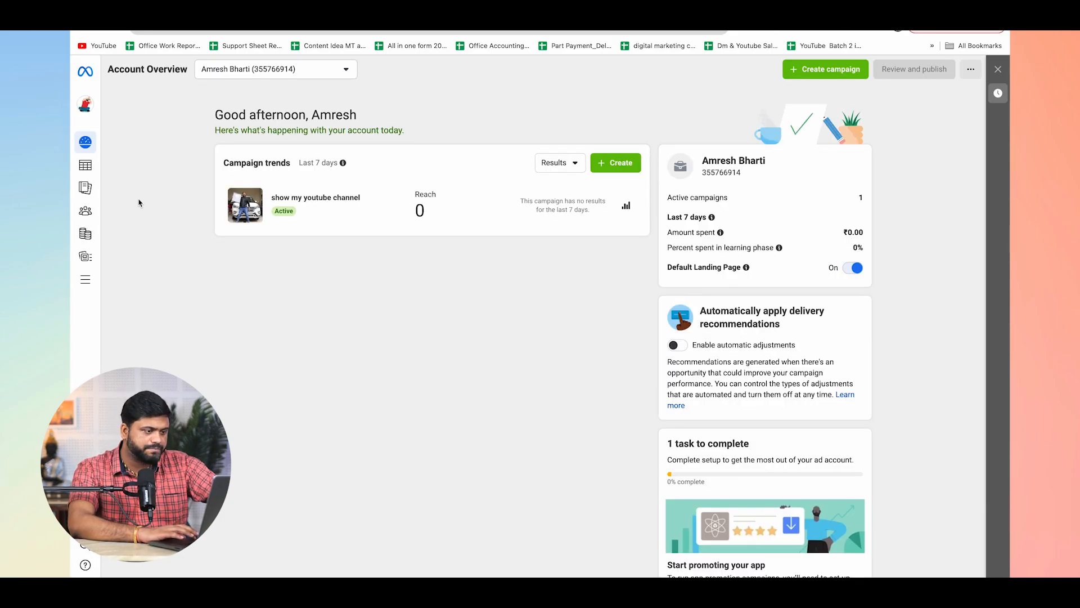
# - Open the ad account's list of campaigns
pyautogui.moveTo(87, 148)
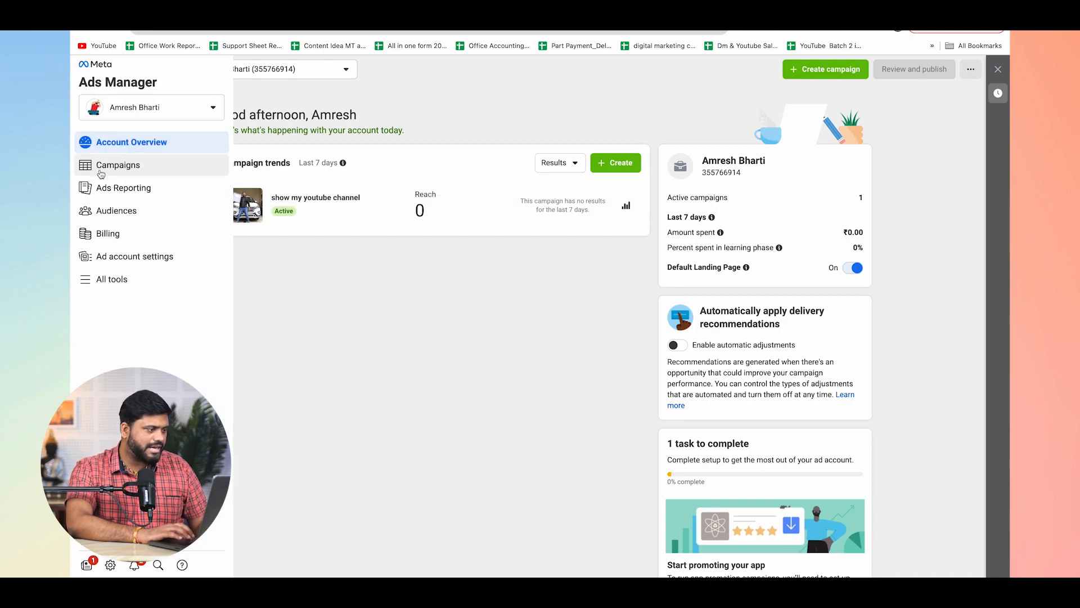
pyautogui.click(102, 174)
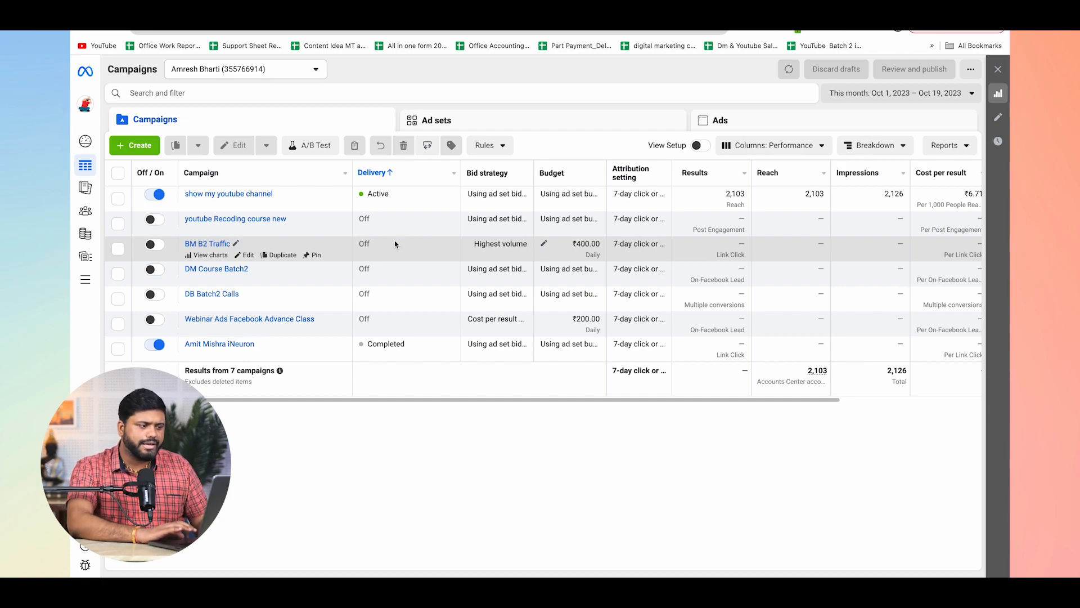
pyautogui.moveTo(482, 174)
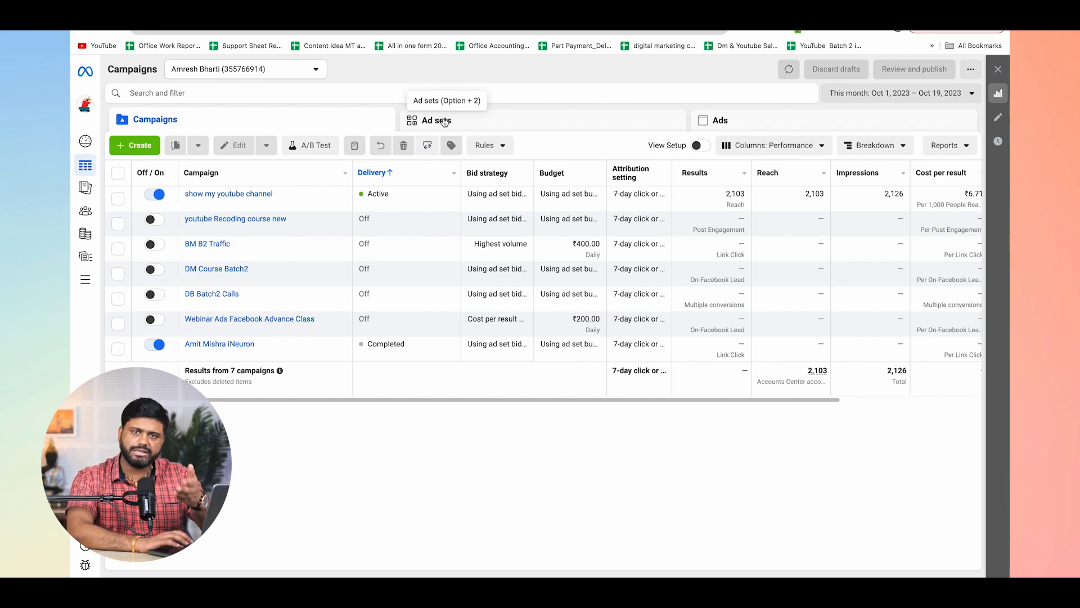
# - Create a new campaign with the Auction buying type and the Awareness objective
pyautogui.click(130, 148)
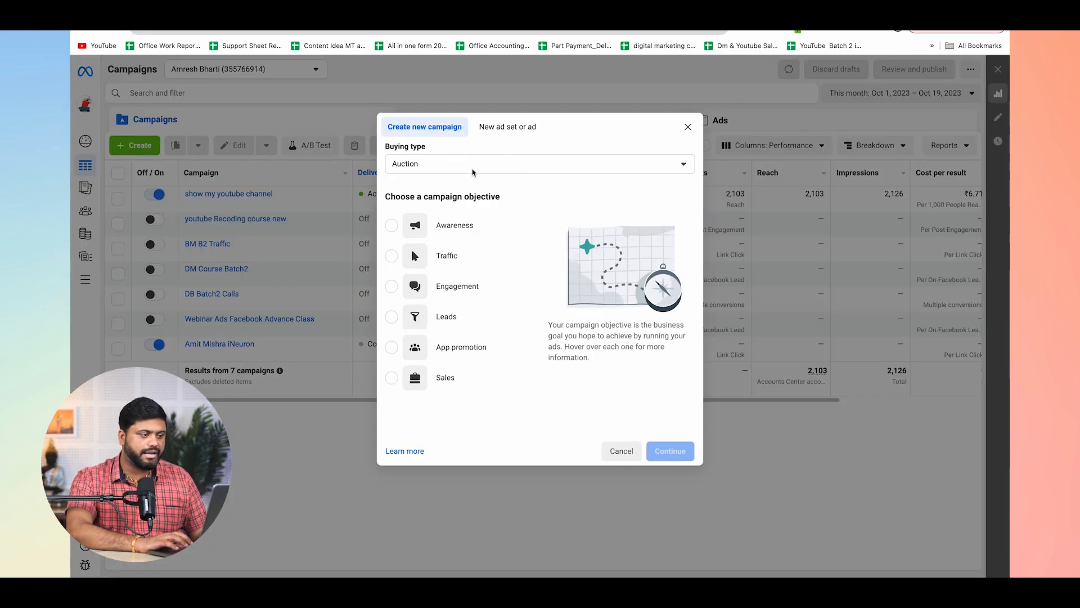
pyautogui.click(473, 171)
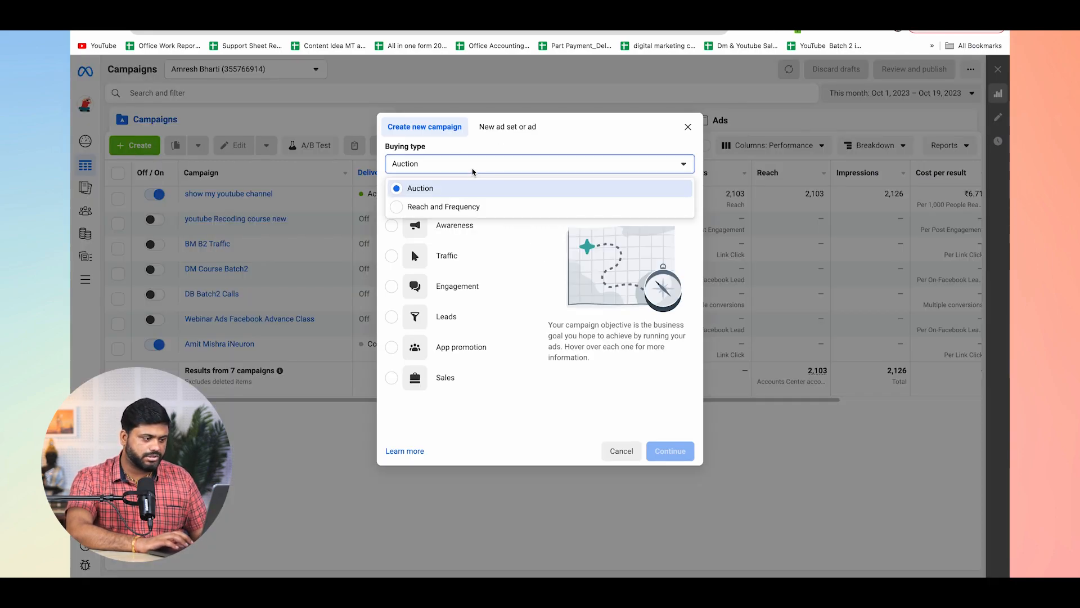
pyautogui.click(514, 147)
pyautogui.moveTo(441, 227)
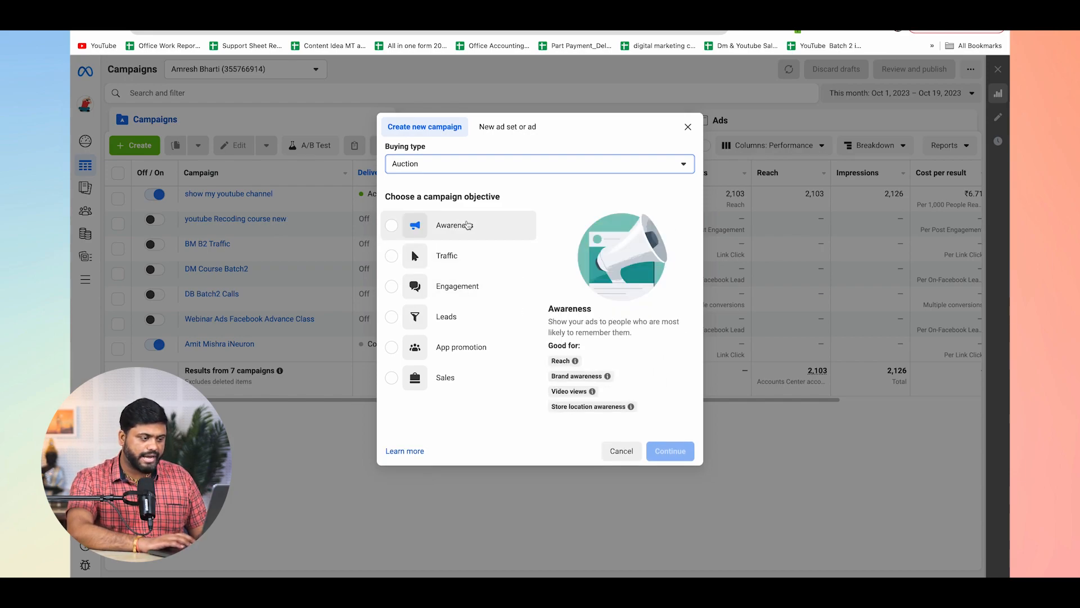
pyautogui.click(467, 225)
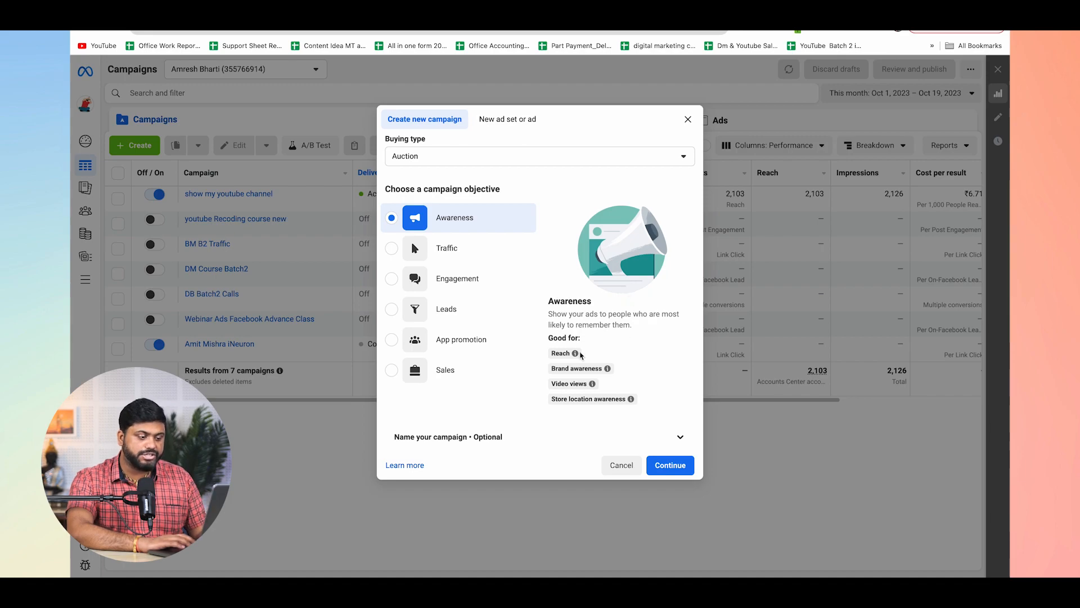
pyautogui.moveTo(577, 354)
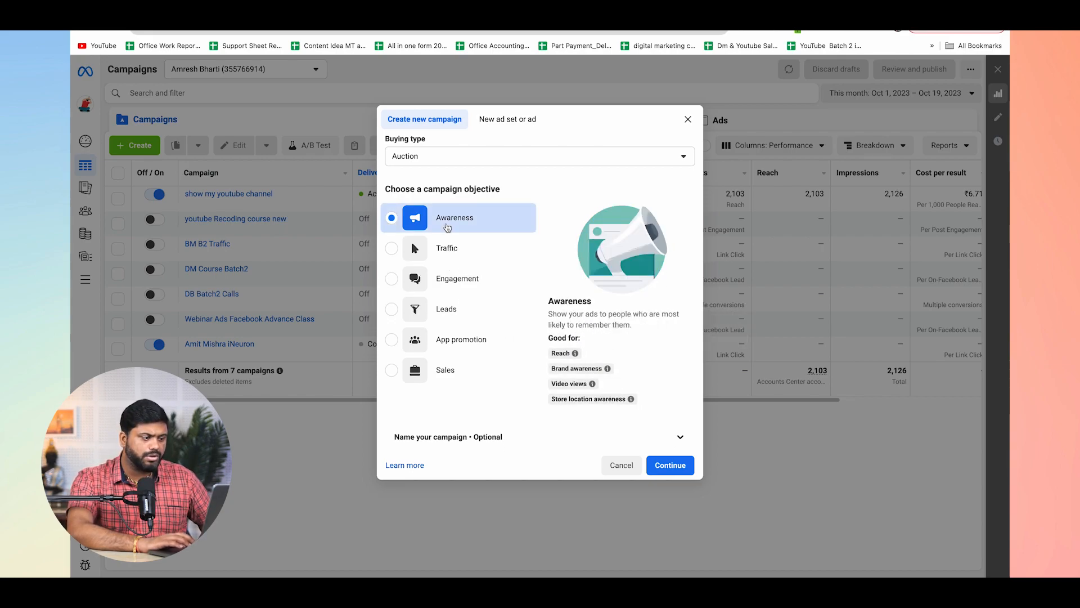
pyautogui.click(666, 466)
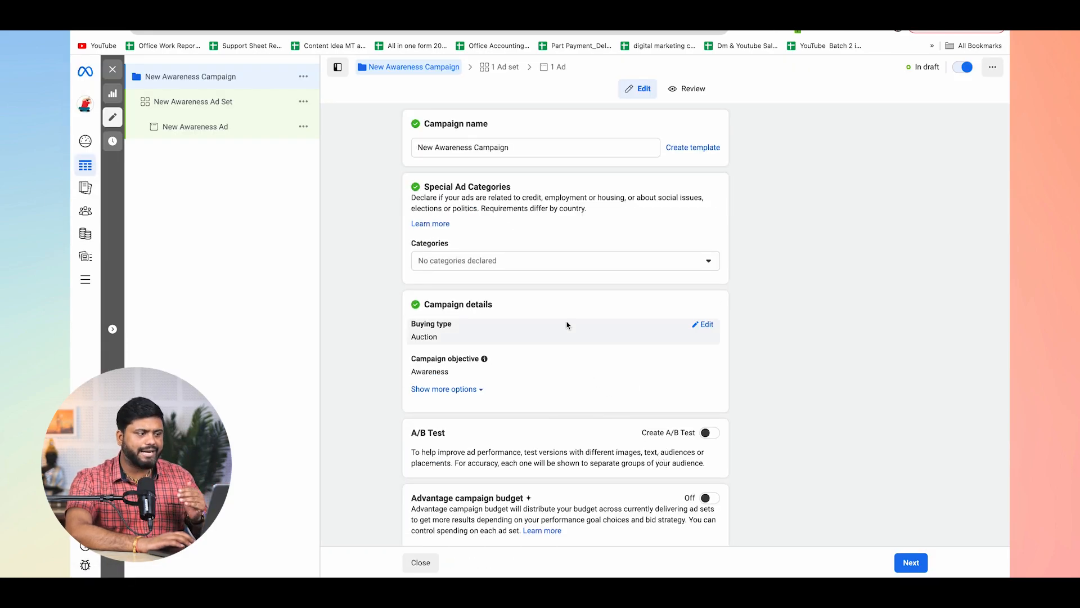
# - Rename the campaign as "mahatmaji technical ads"
pyautogui.tripleClick(517, 149)
pyautogui.write('m')
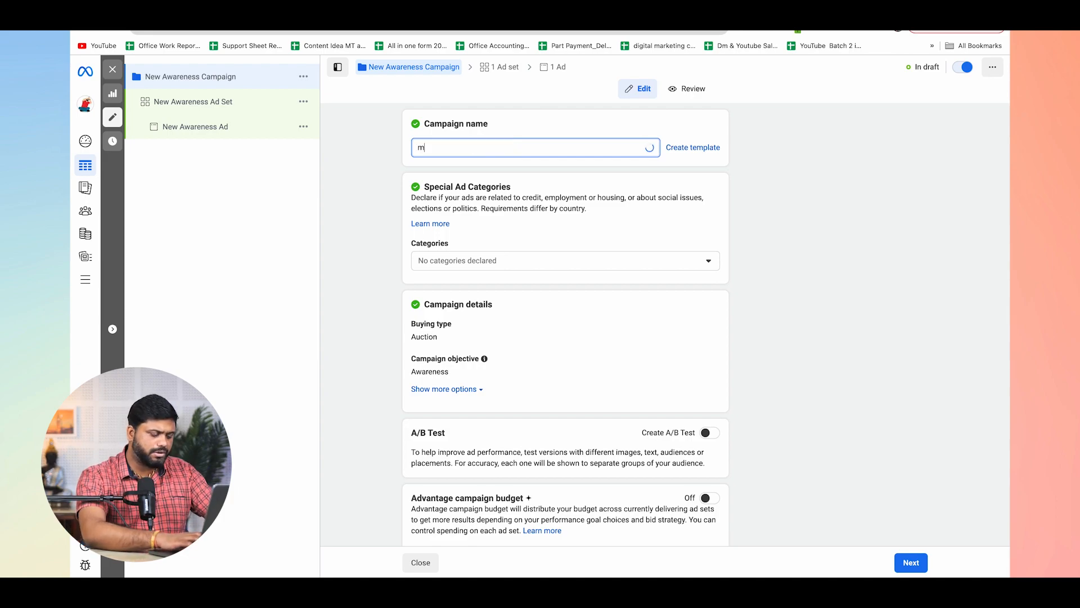
pyautogui.write('ahatmaji t')
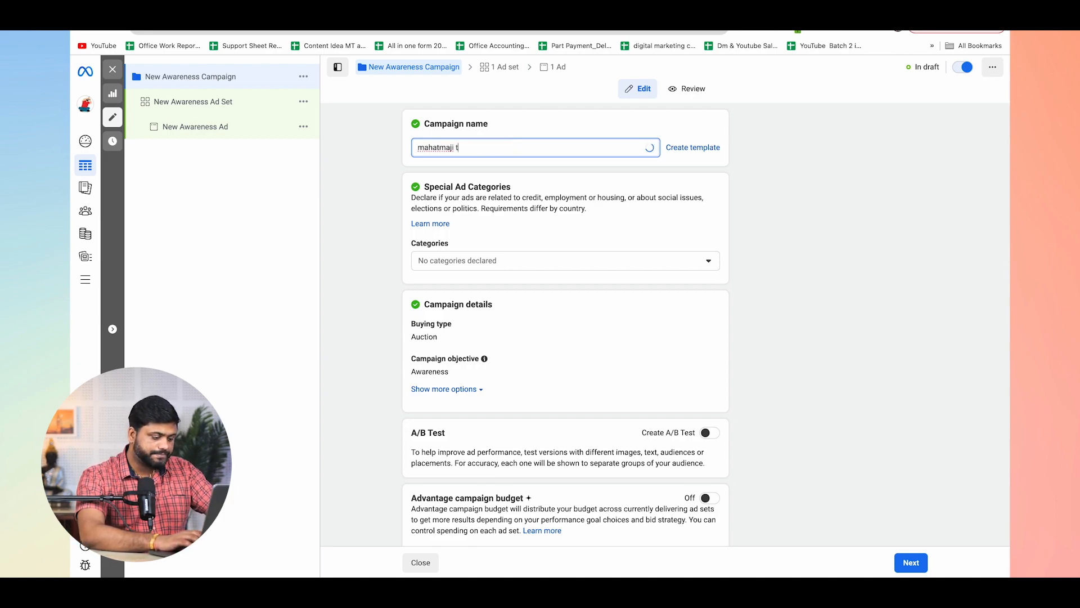
pyautogui.write('echnical ads')
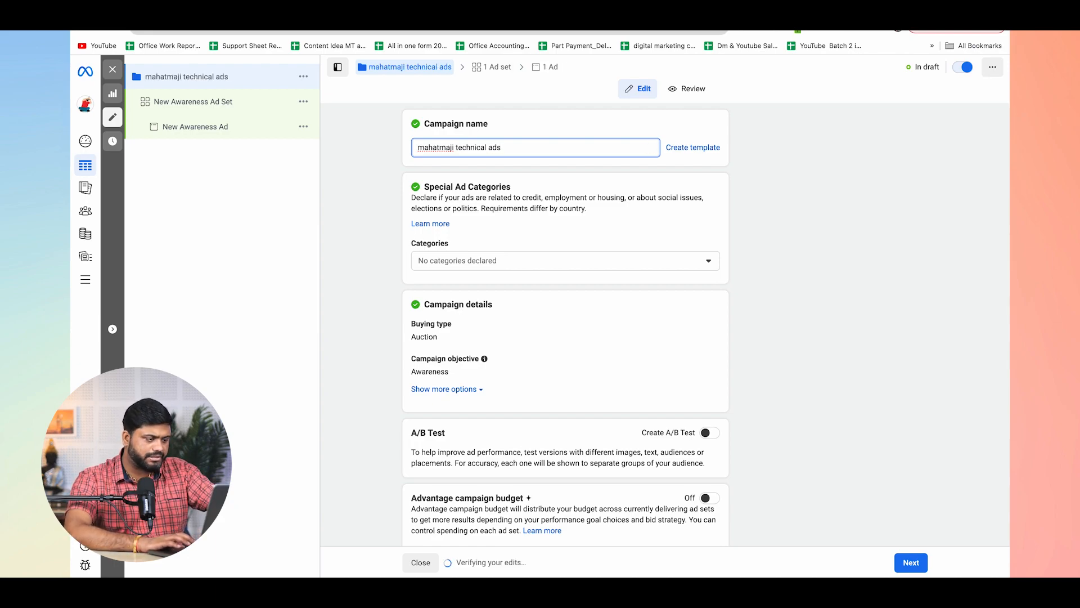
# - Examine the available special ad categories for the campaign without declaring any
pyautogui.click(479, 265)
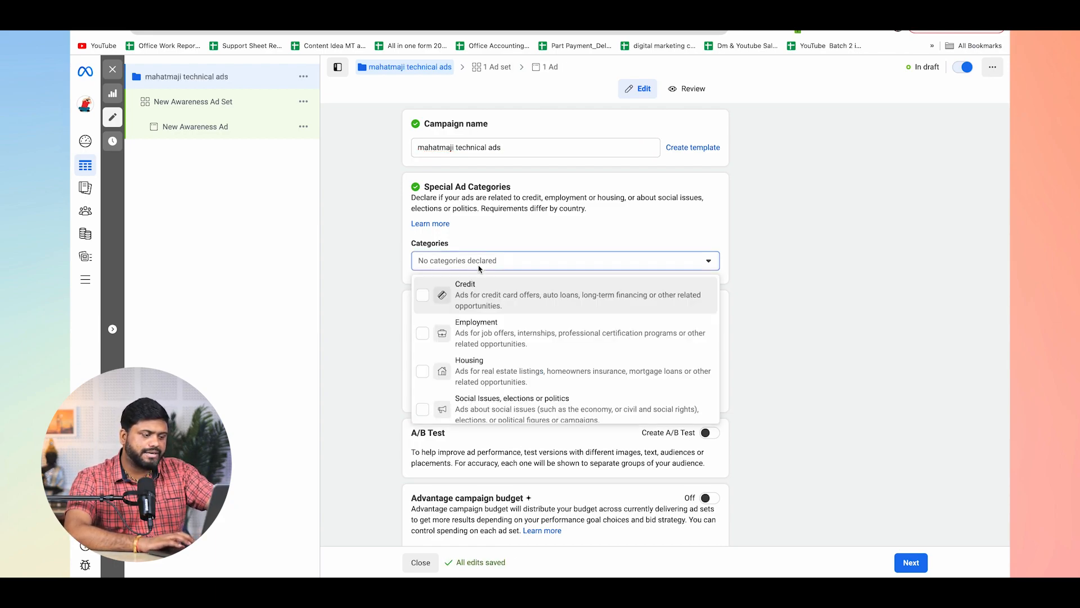
pyautogui.click(371, 276)
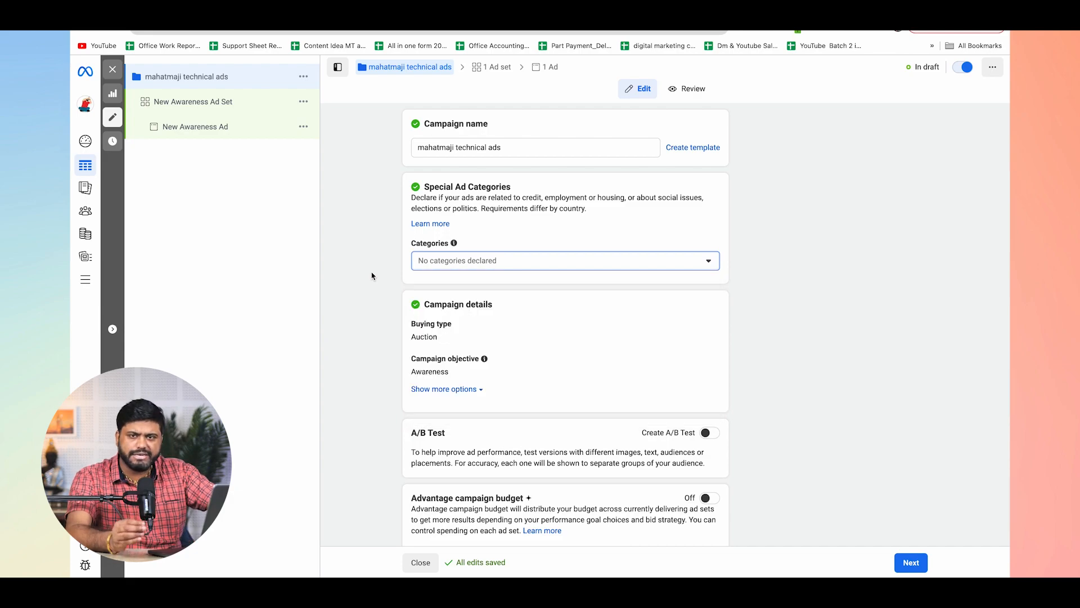
pyautogui.click(454, 266)
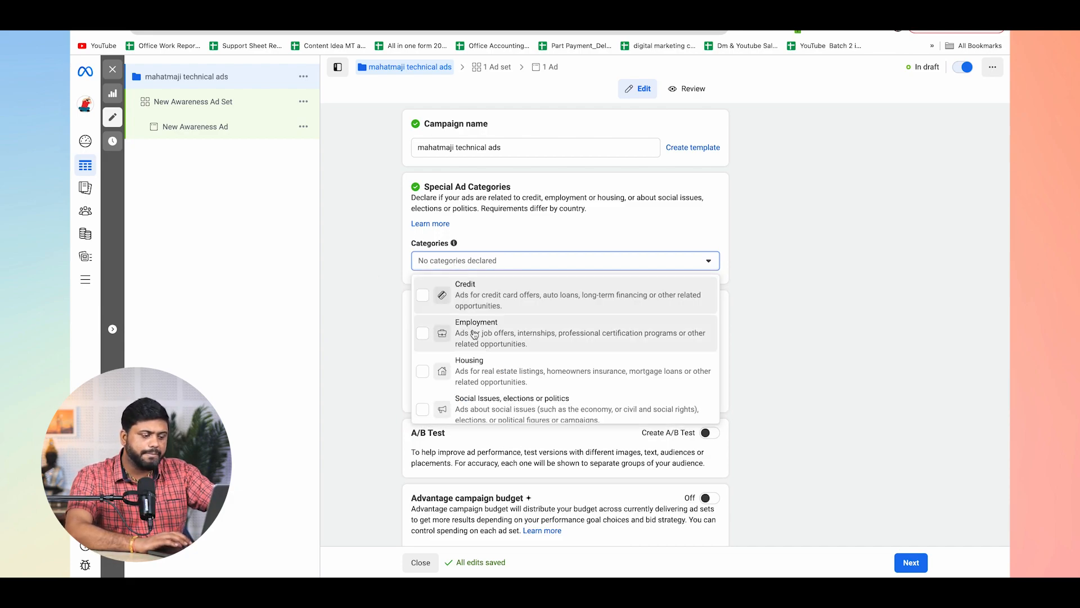
pyautogui.click(369, 274)
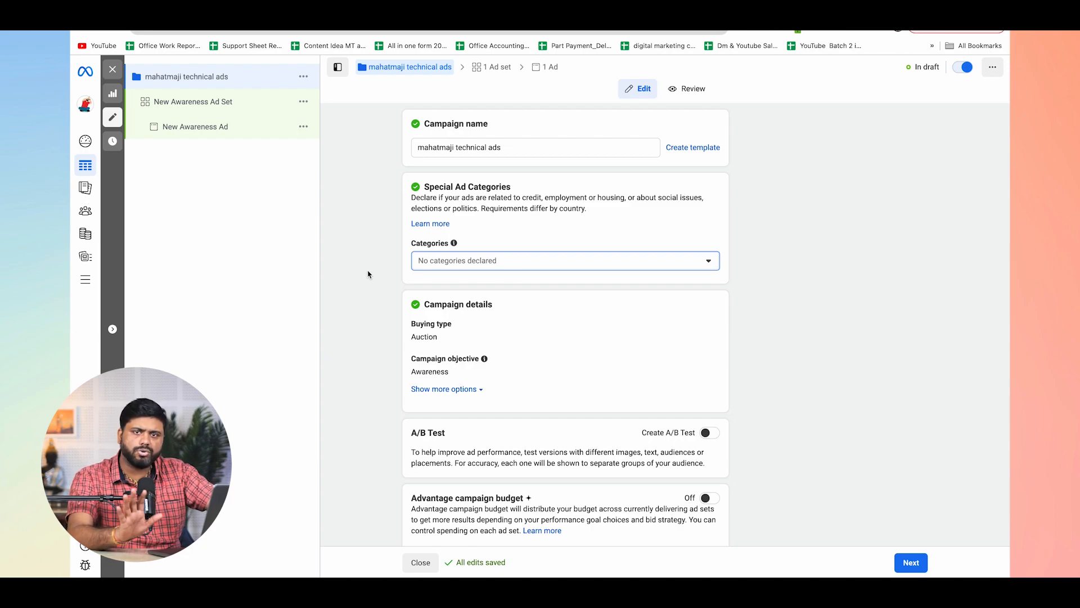
pyautogui.scroll(-1, 369, 274)
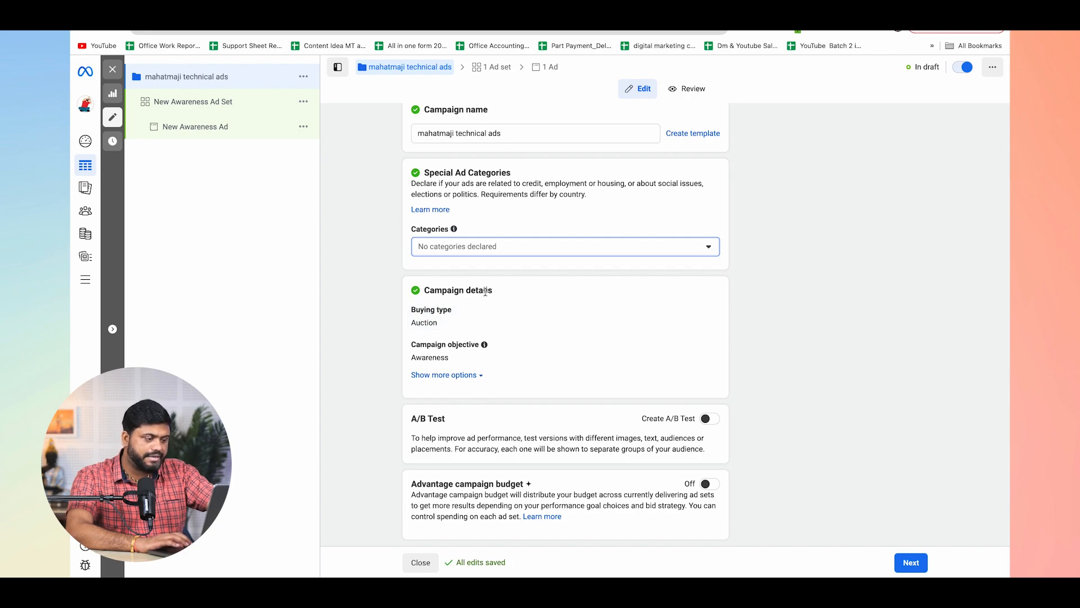
pyautogui.click(377, 399)
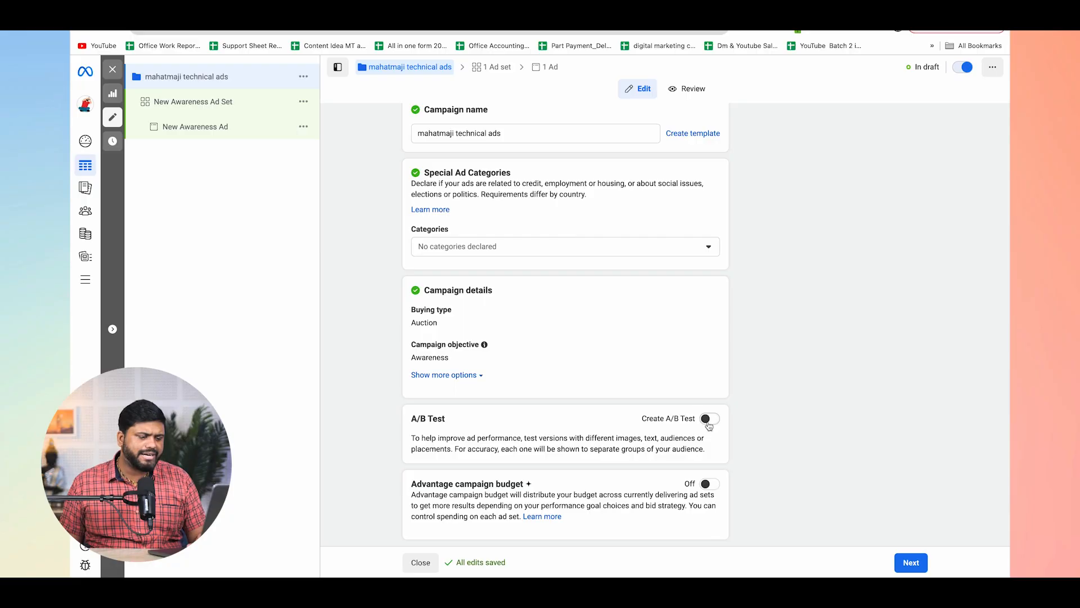
# - Turn on A/B testing for the campaign and proceed to its ad set settings
pyautogui.click(708, 421)
pyautogui.scroll(-1, 709, 424)
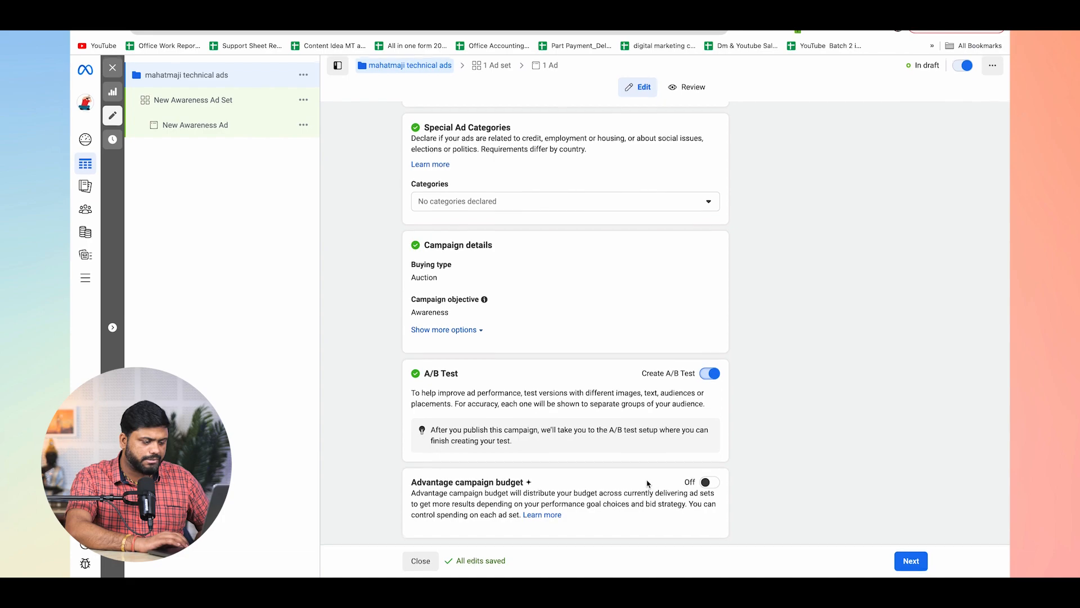
pyautogui.click(909, 569)
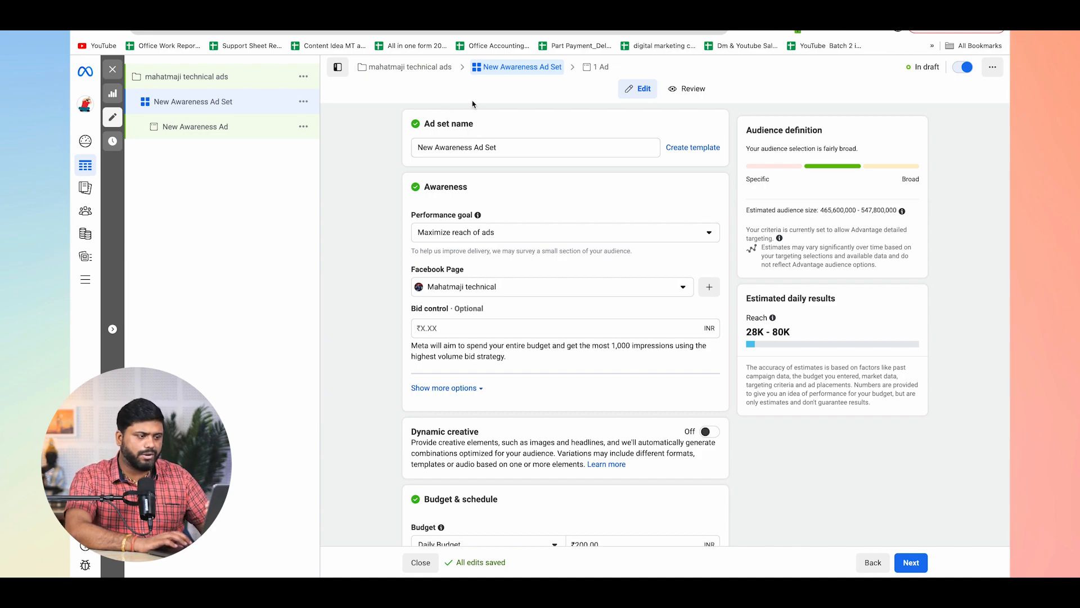
# - Rename the ad set as "MT ADS"
pyautogui.tripleClick(518, 146)
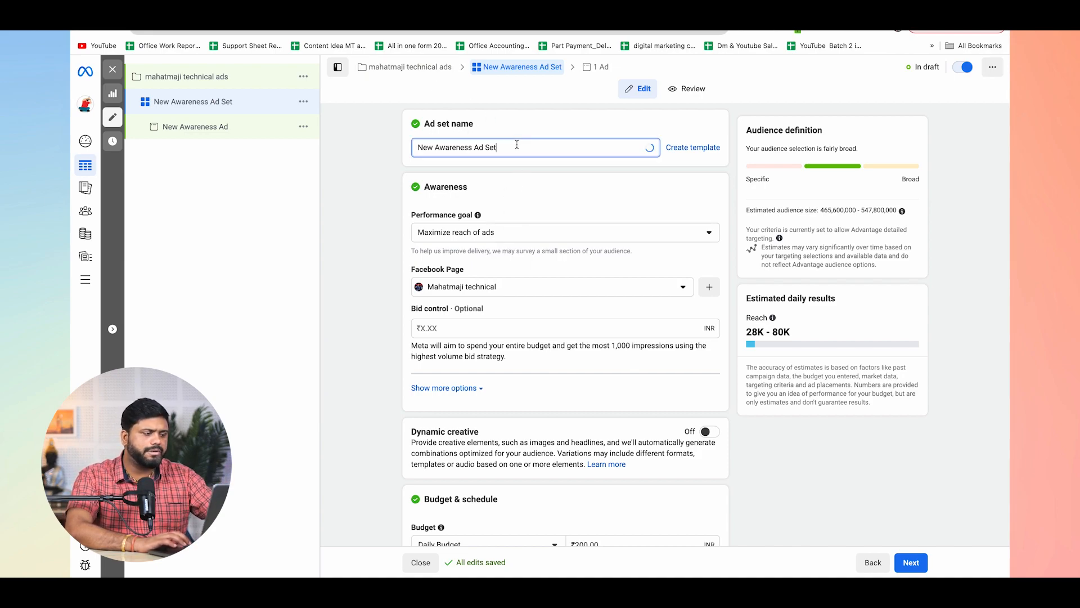
pyautogui.write('MT ADS')
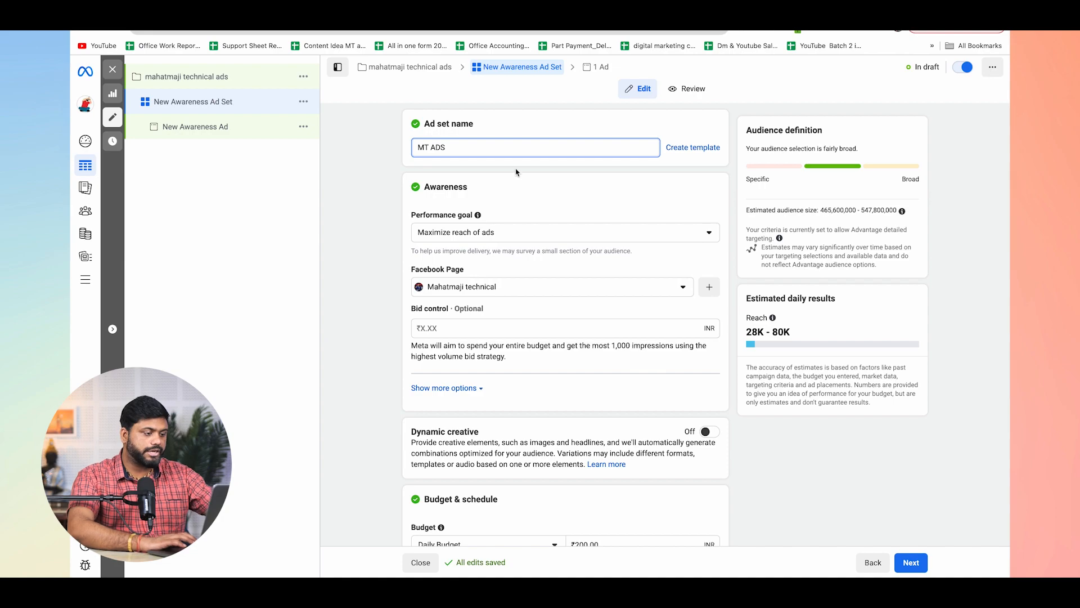
pyautogui.click(398, 243)
# - Examine the ad set's performance goal choices, keeping Maximize reach of ads
pyautogui.click(516, 239)
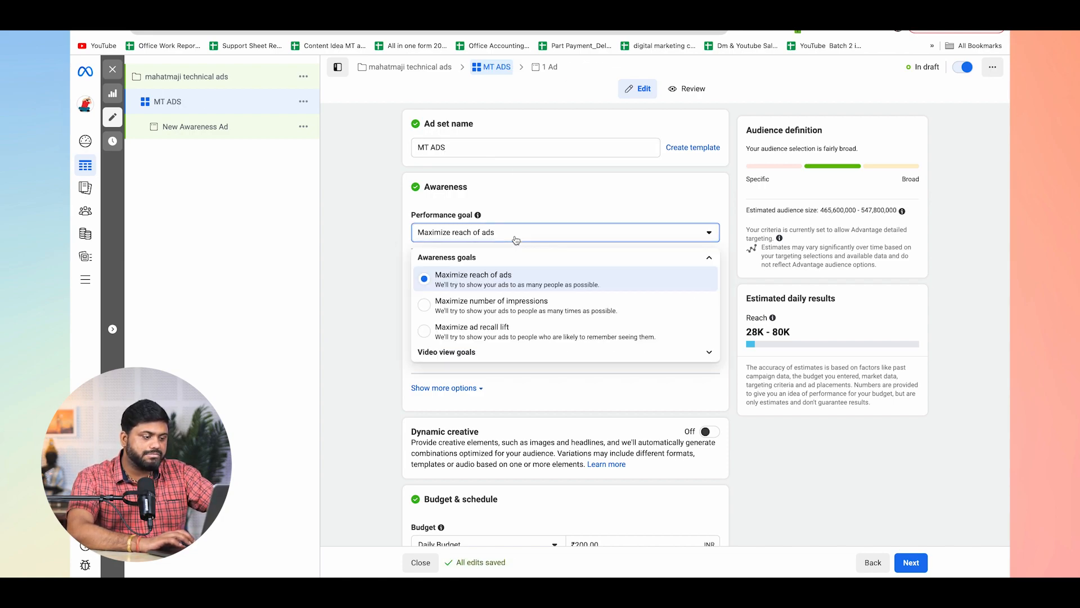
pyautogui.click(402, 235)
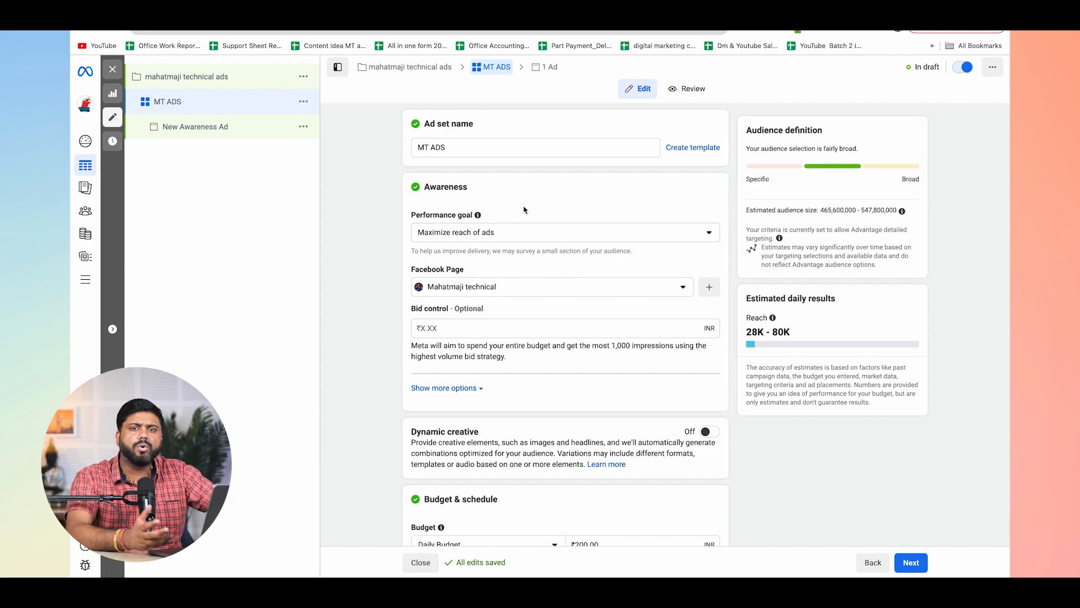
pyautogui.click(512, 238)
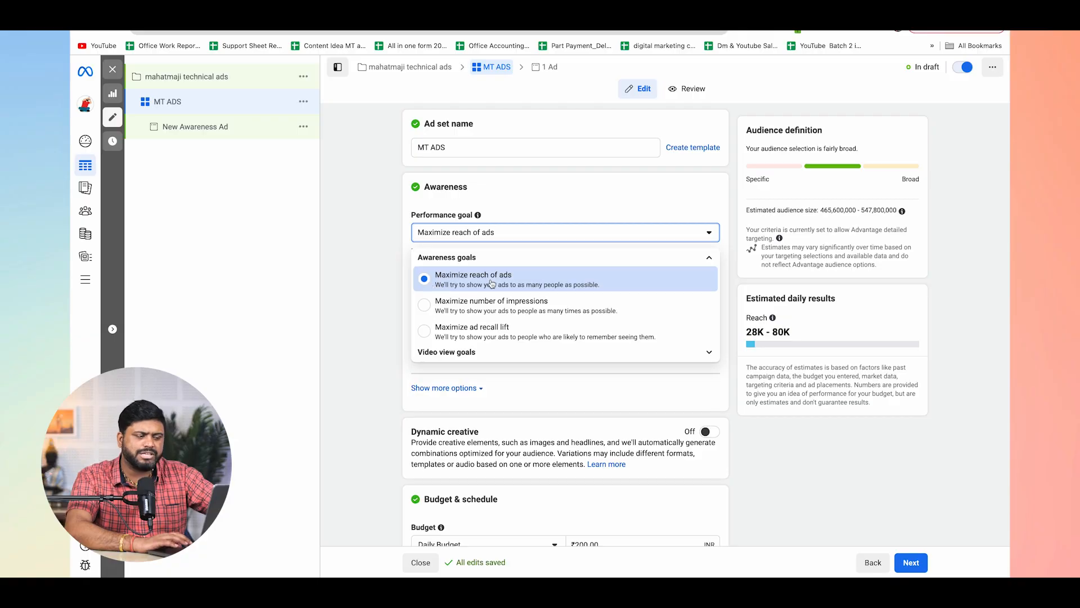
pyautogui.click(374, 284)
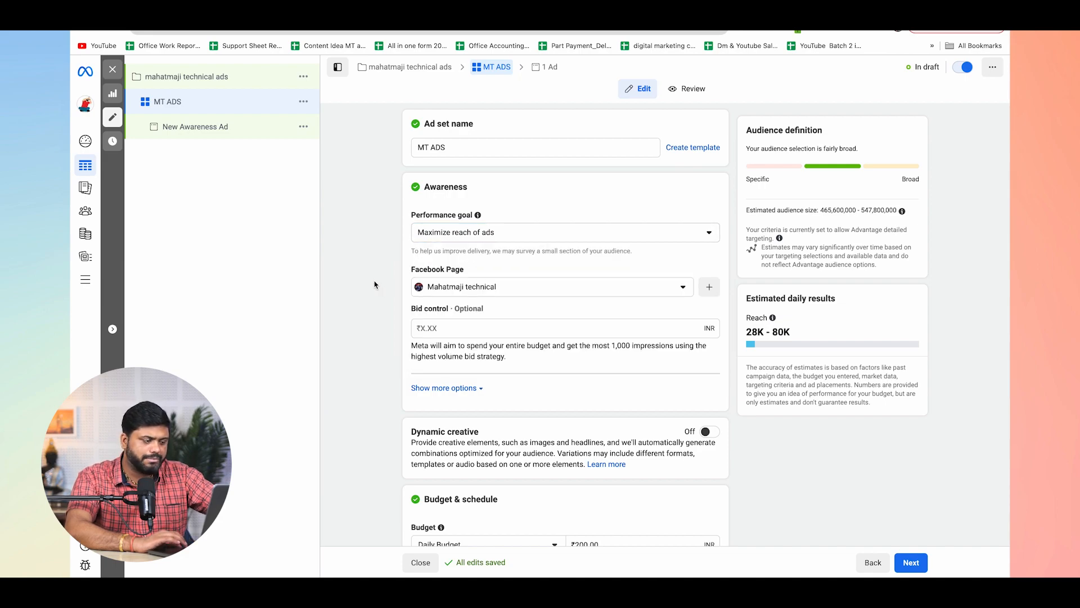
# - Expand the additional Awareness options to review frequency cap, charging and delivery type
pyautogui.scroll(-1, 439, 327)
pyautogui.click(449, 341)
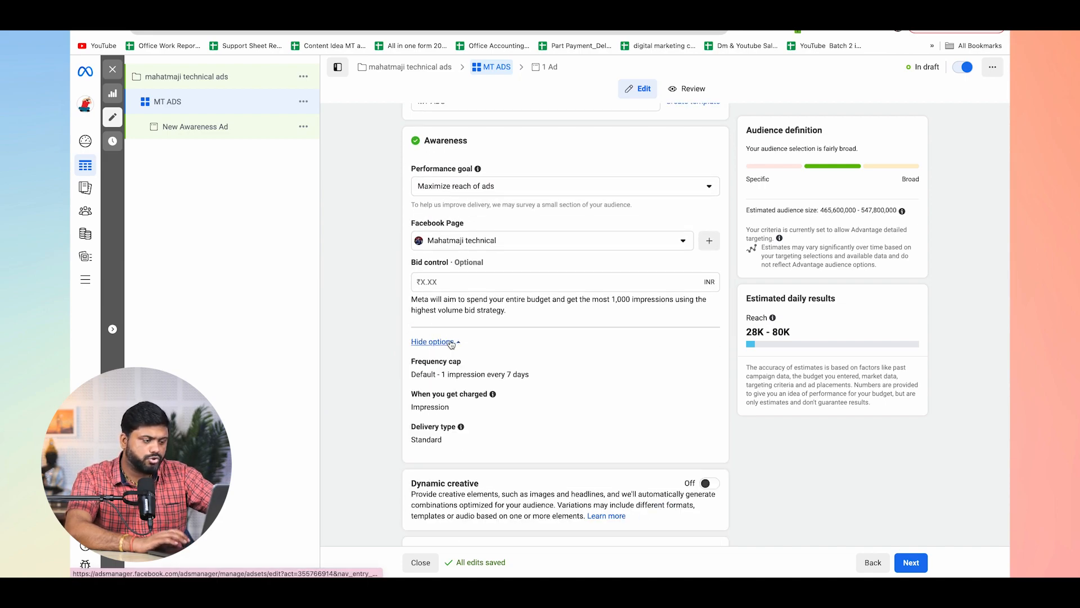
pyautogui.scroll(-3, 380, 352)
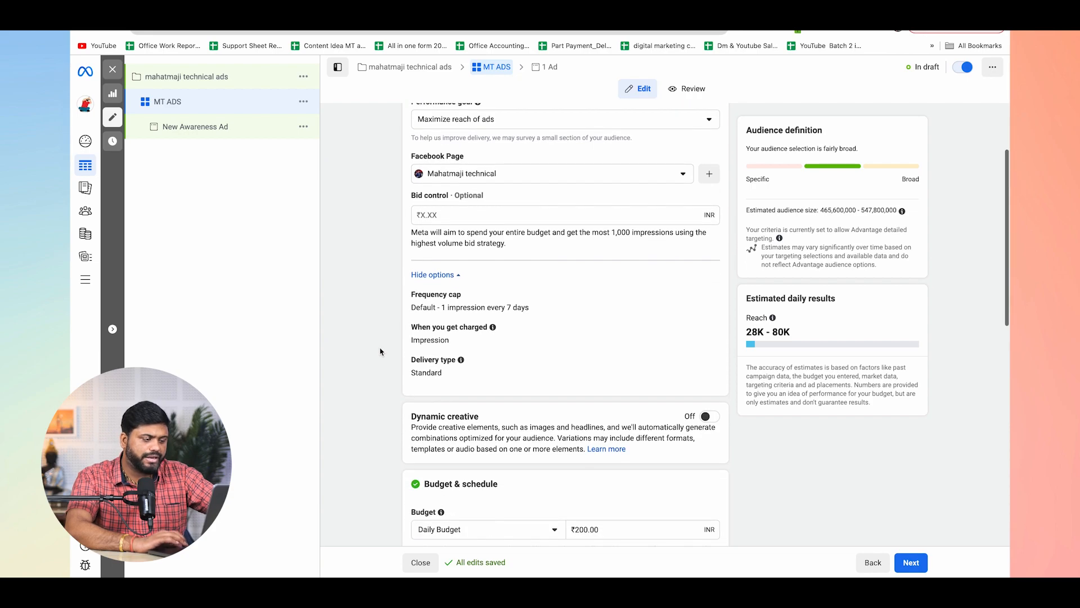
# - Try to set the ad set's daily budget to ₹80
pyautogui.scroll(-3, 380, 352)
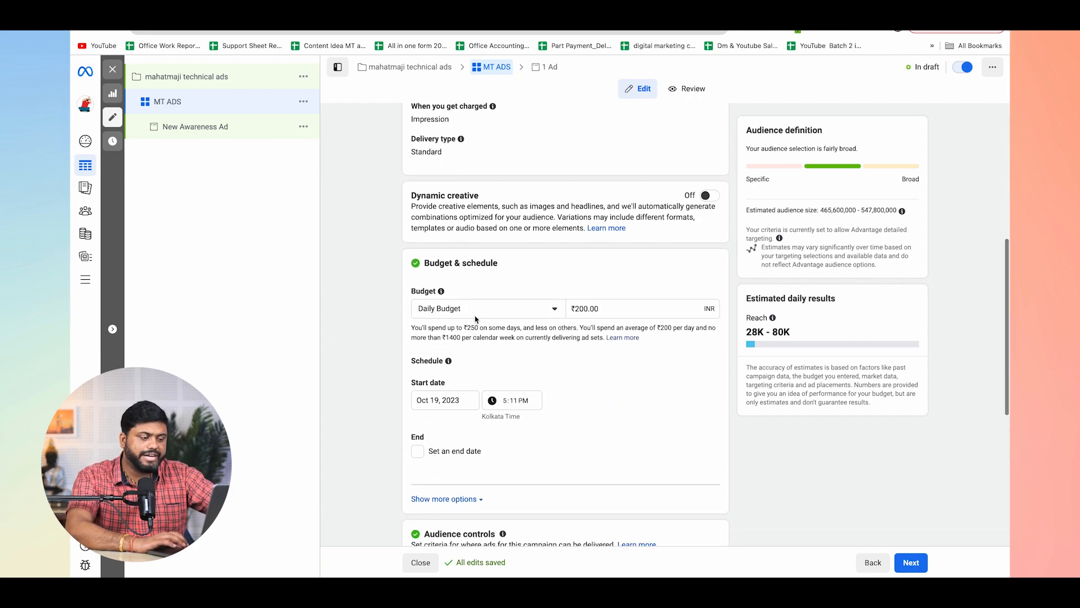
pyautogui.click(610, 312)
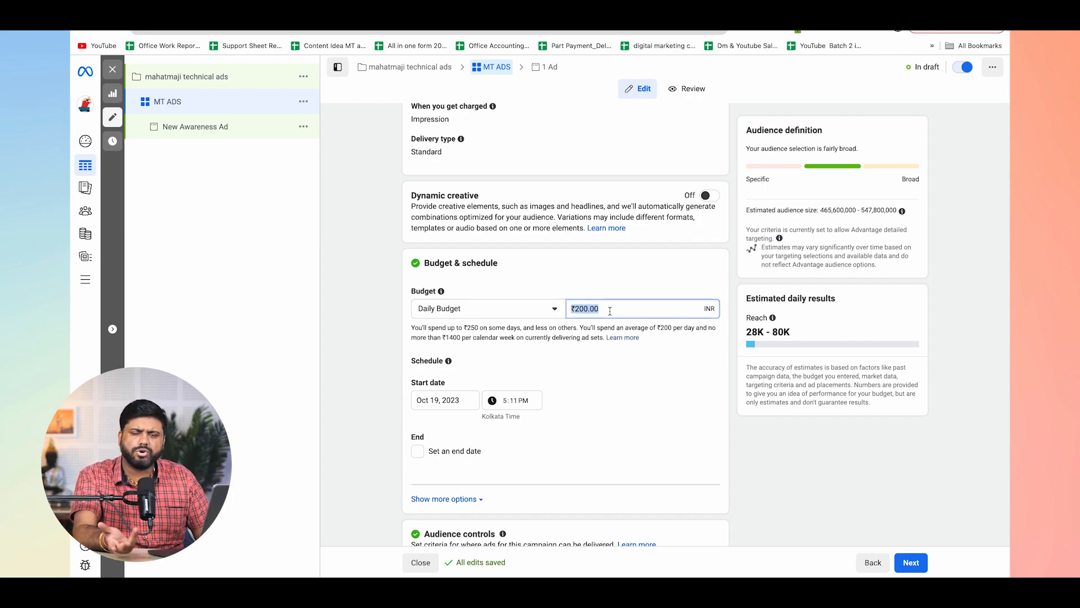
pyautogui.write('80')
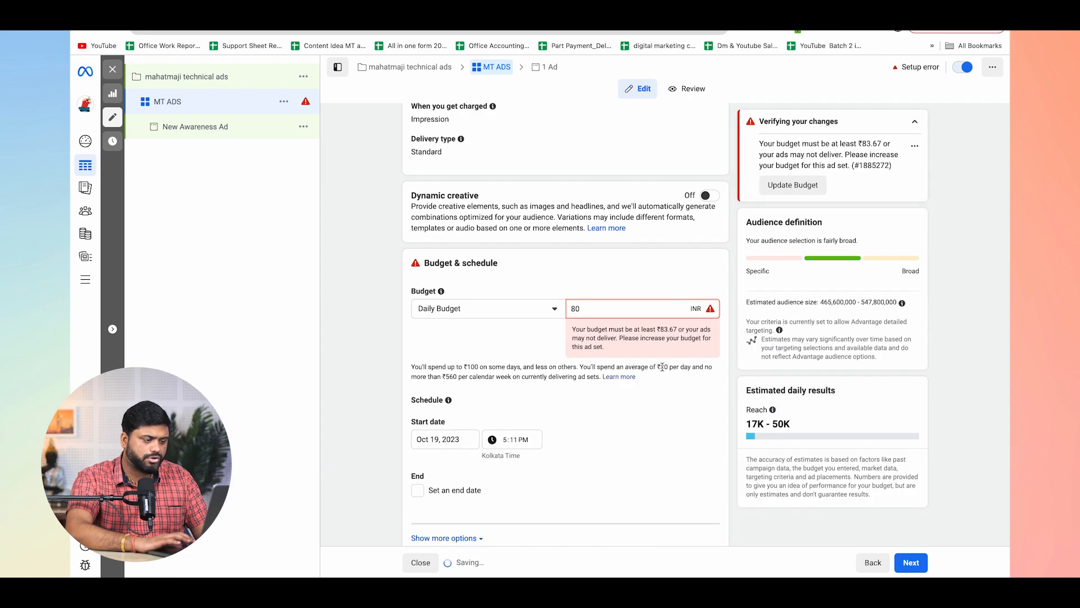
pyautogui.click(663, 367)
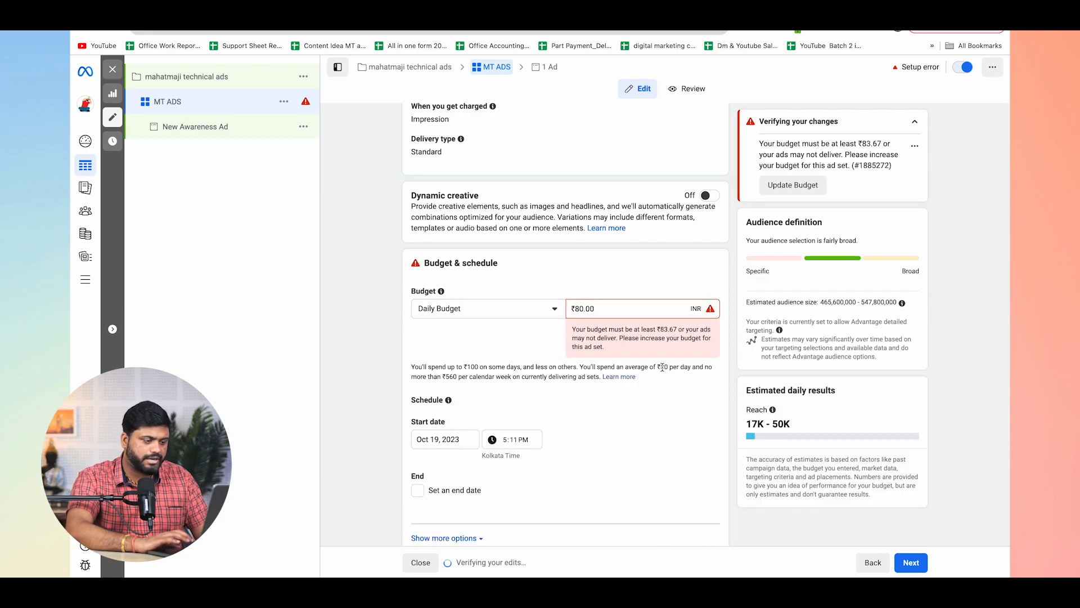
# - Set the ad set's daily budget to ₹100 and keep the start date of Oct 19, 2023
pyautogui.click(628, 310)
pyautogui.write('100')
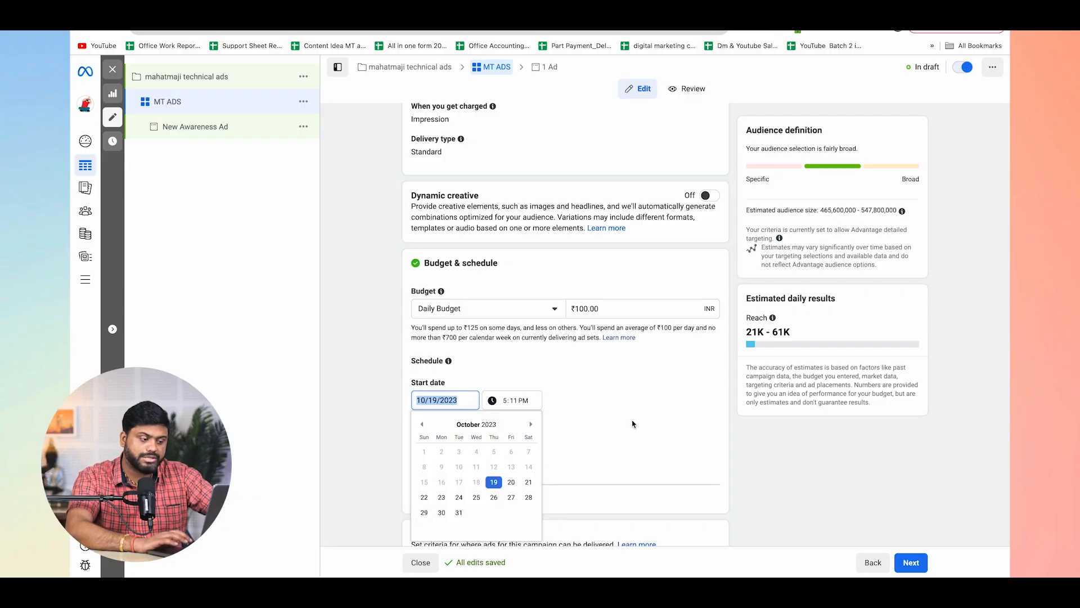
pyautogui.click(634, 424)
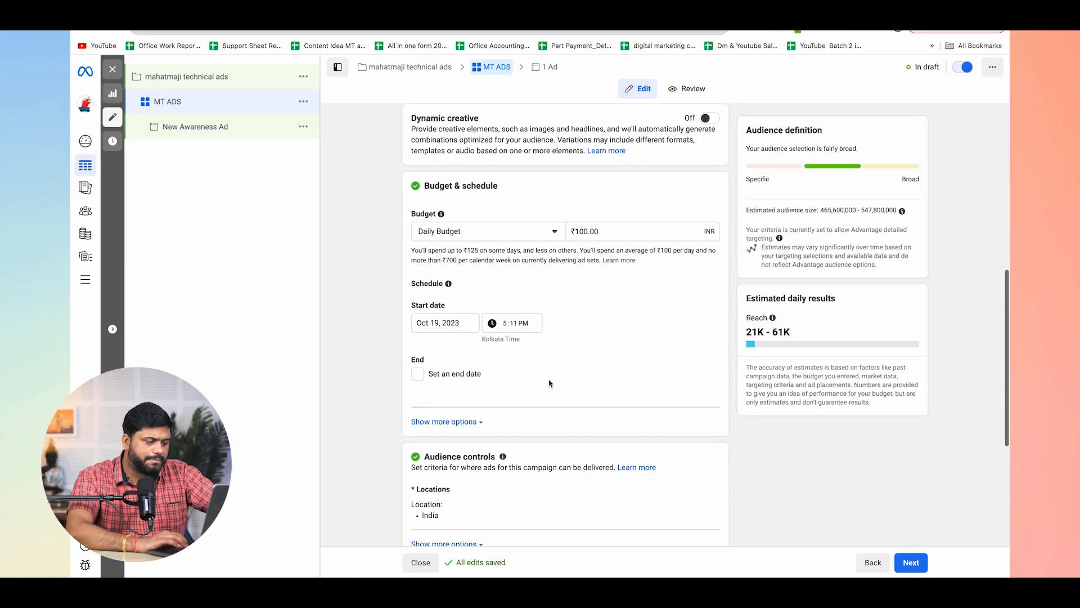
pyautogui.scroll(-1, 549, 383)
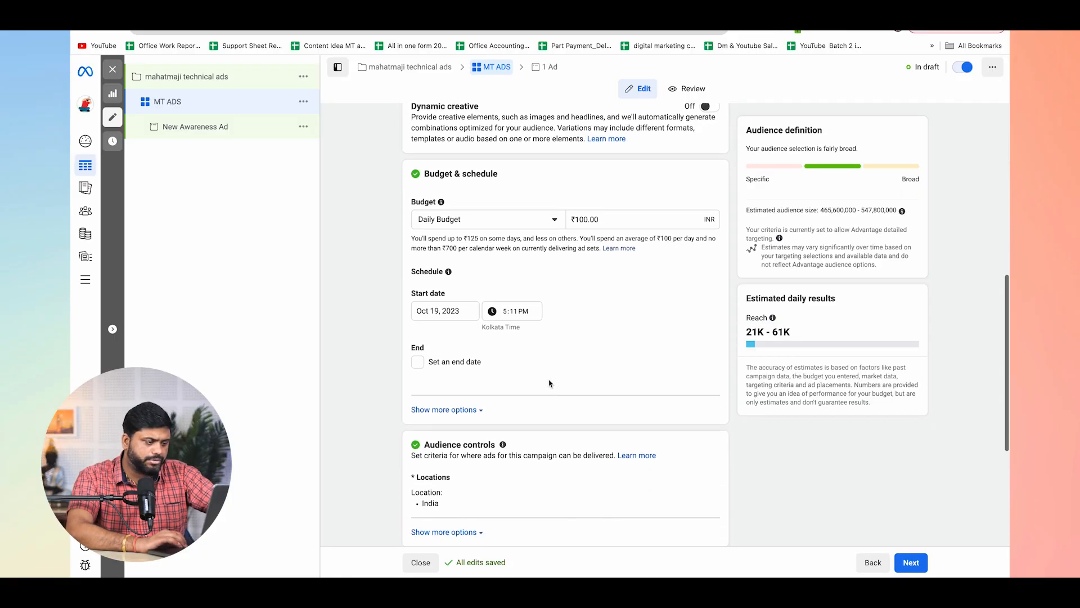
# - Enable an end date for the ad set's schedule and set it to Nov 21, 2023
pyautogui.click(418, 337)
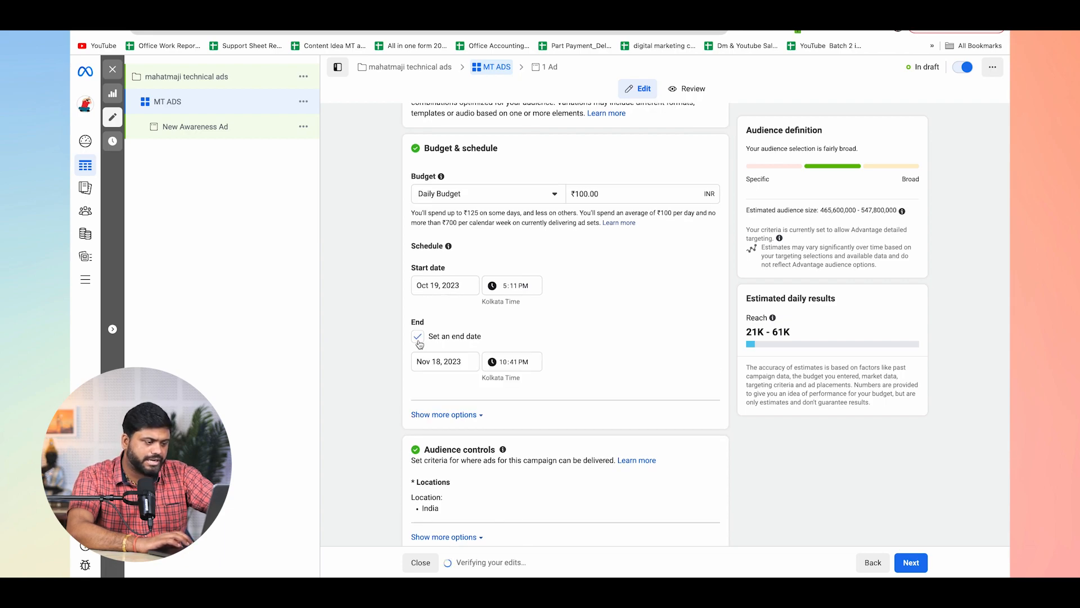
pyautogui.click(449, 361)
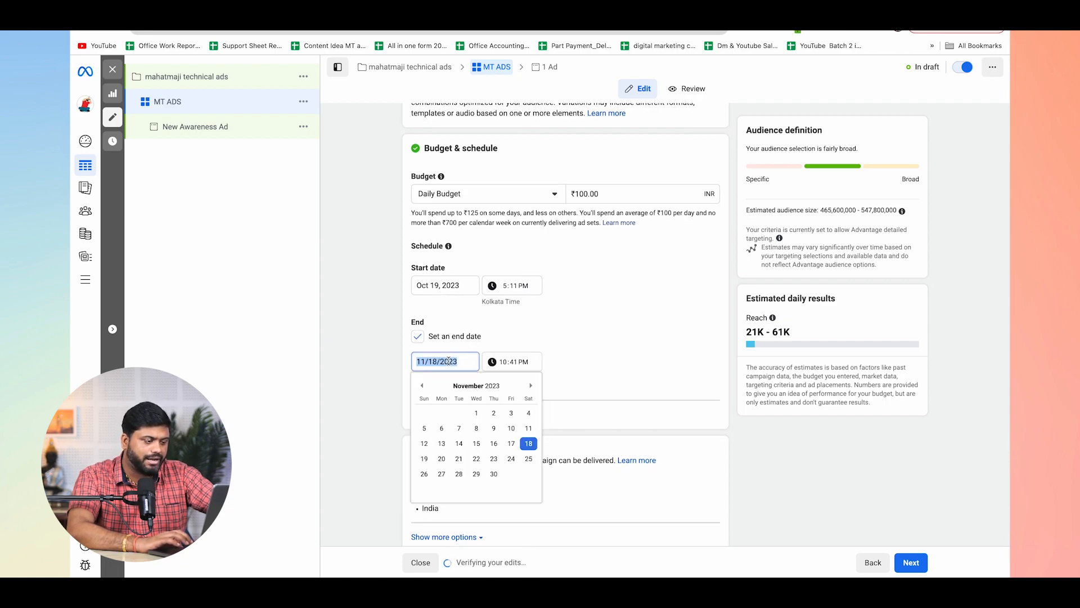
pyautogui.click(458, 459)
pyautogui.click(599, 345)
pyautogui.scroll(1, 600, 343)
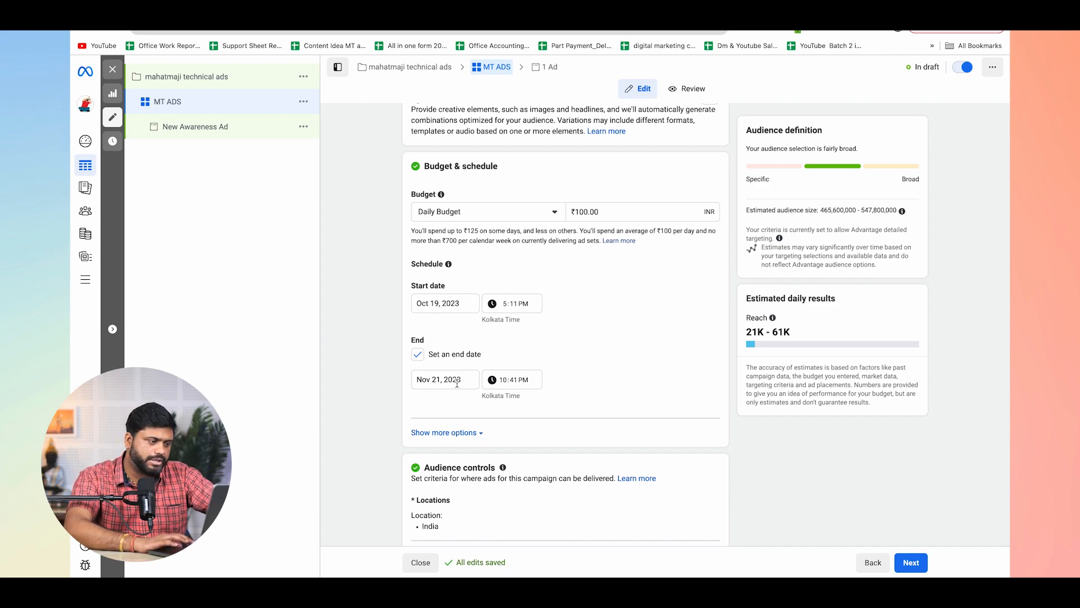
# - Try a lifetime budget of ₹500 for the ad set
pyautogui.click(547, 220)
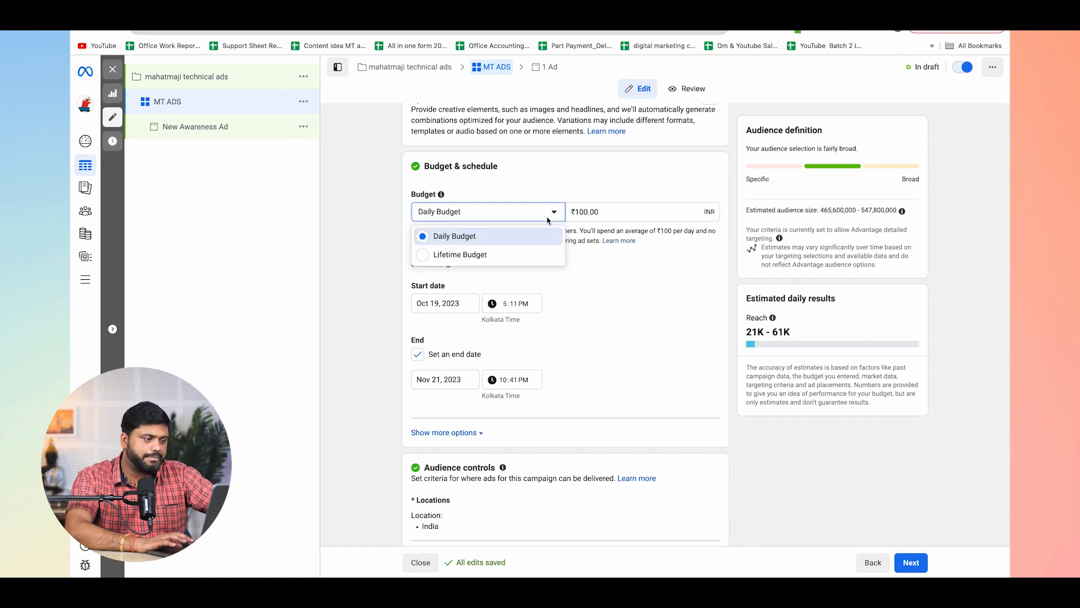
pyautogui.click(487, 249)
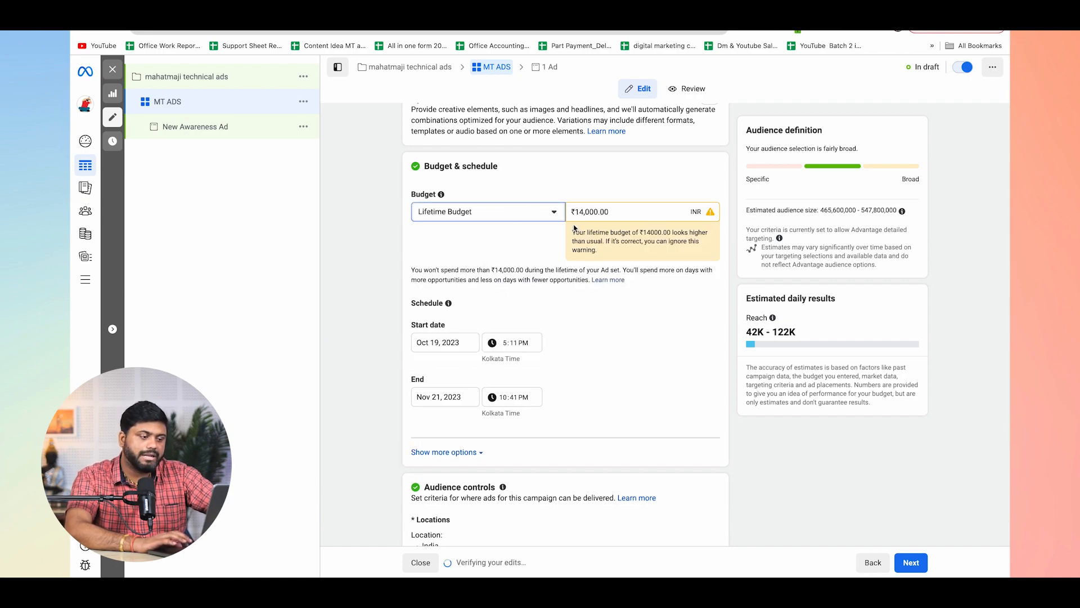
pyautogui.tripleClick(599, 215)
pyautogui.write('500')
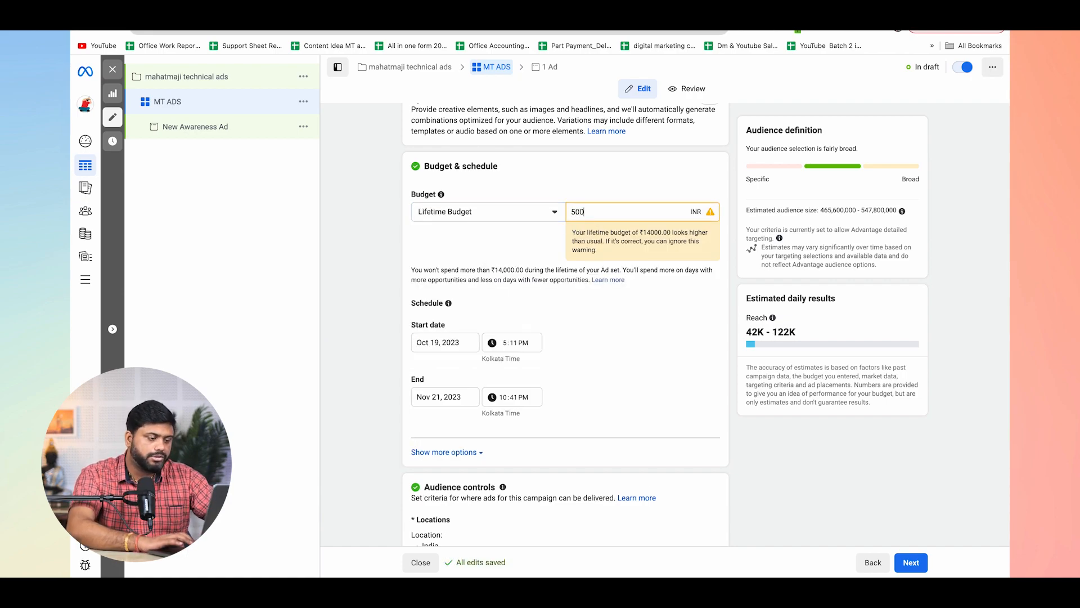
pyautogui.click(666, 320)
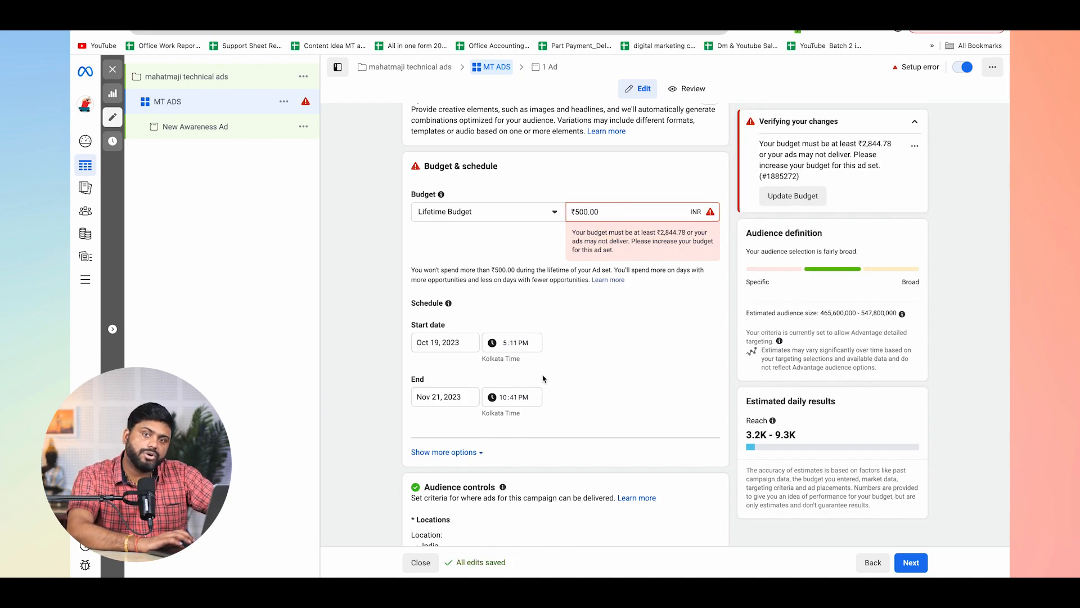
# - Set the schedule's end date to Nov 18, 2023 and return the budget type to Daily Budget
pyautogui.click(457, 393)
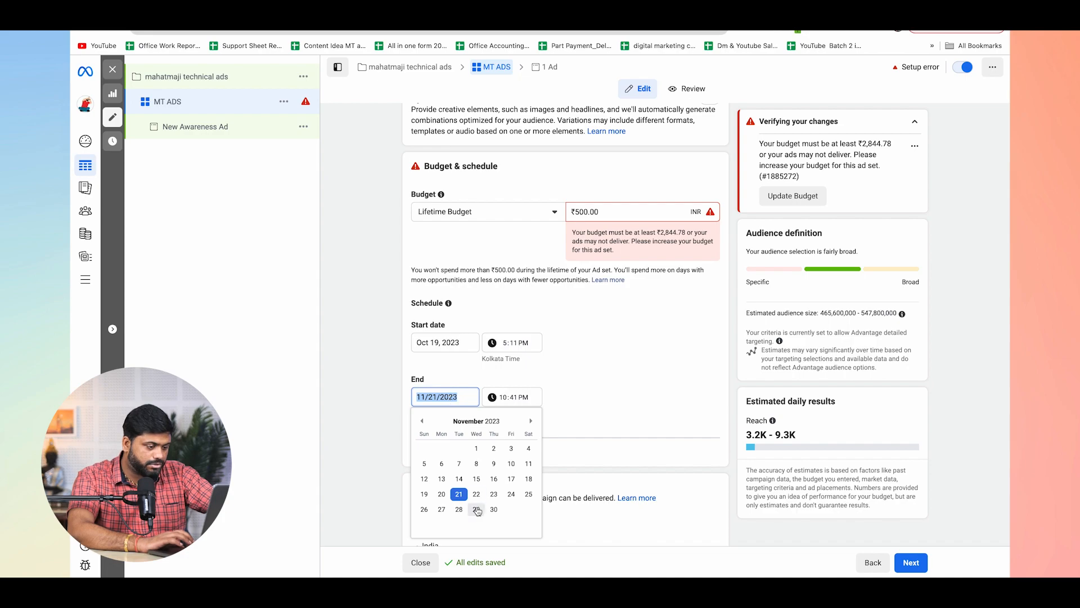
pyautogui.click(531, 483)
pyautogui.click(612, 401)
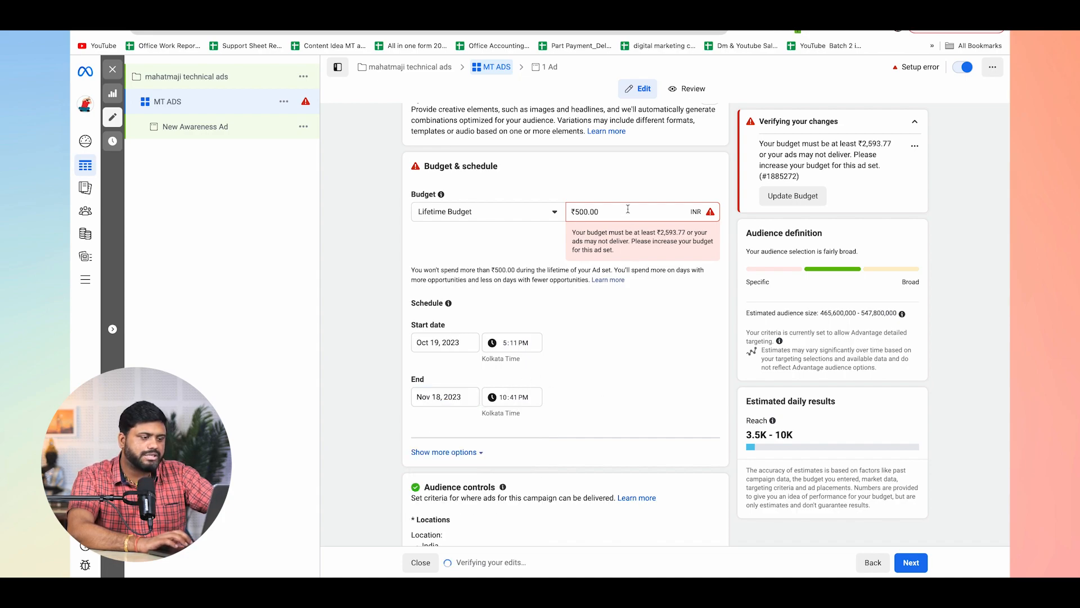
pyautogui.click(529, 215)
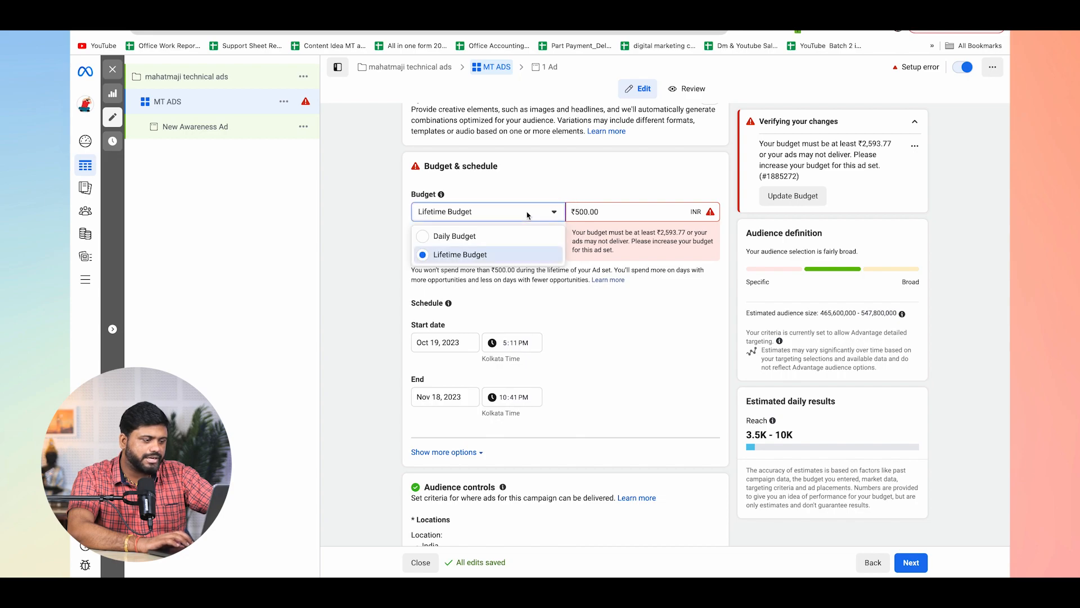
pyautogui.click(482, 235)
# - Change the audience location in Audience controls to the state of Bihar, India
pyautogui.scroll(-3, 628, 328)
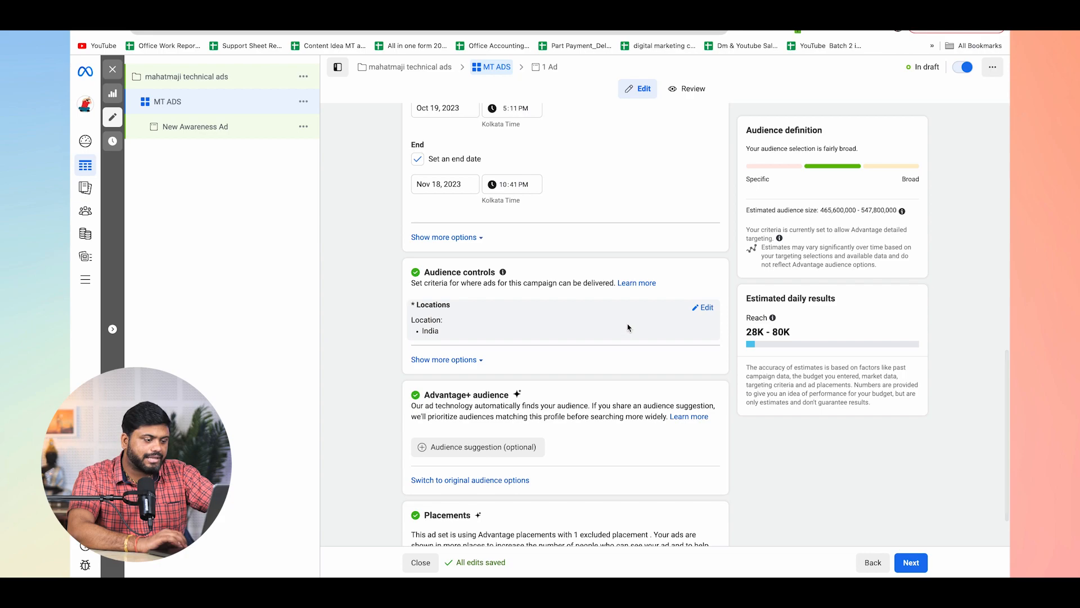
pyautogui.scroll(-2, 628, 327)
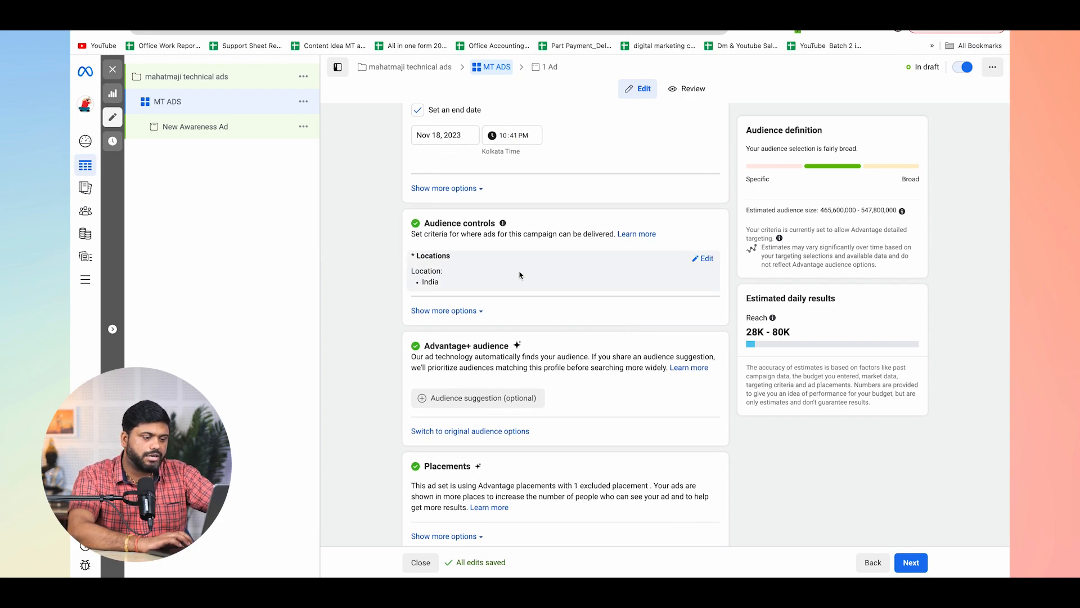
pyautogui.click(703, 259)
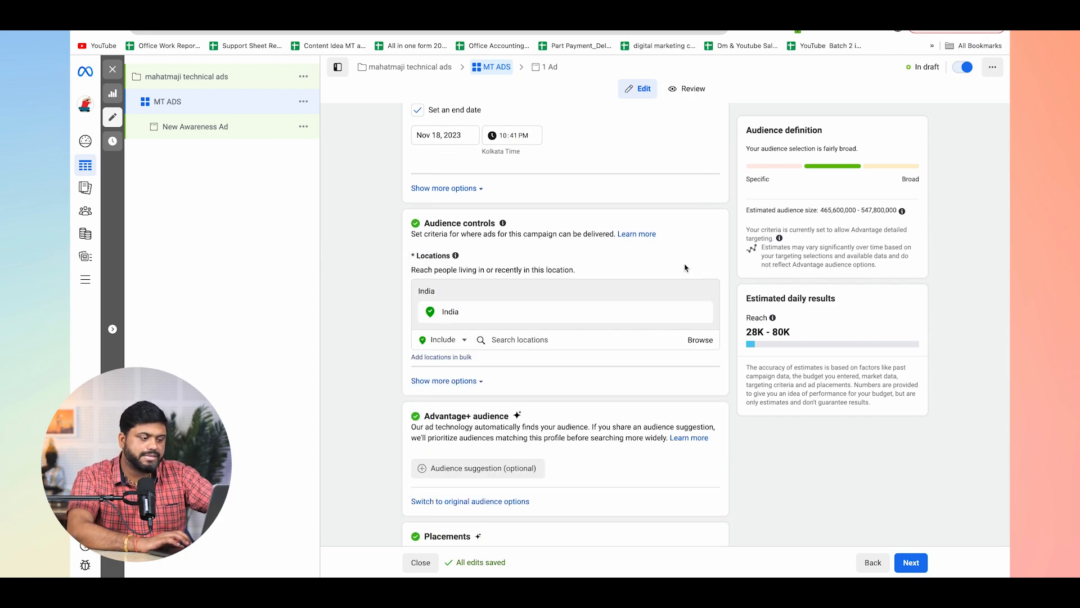
pyautogui.click(528, 338)
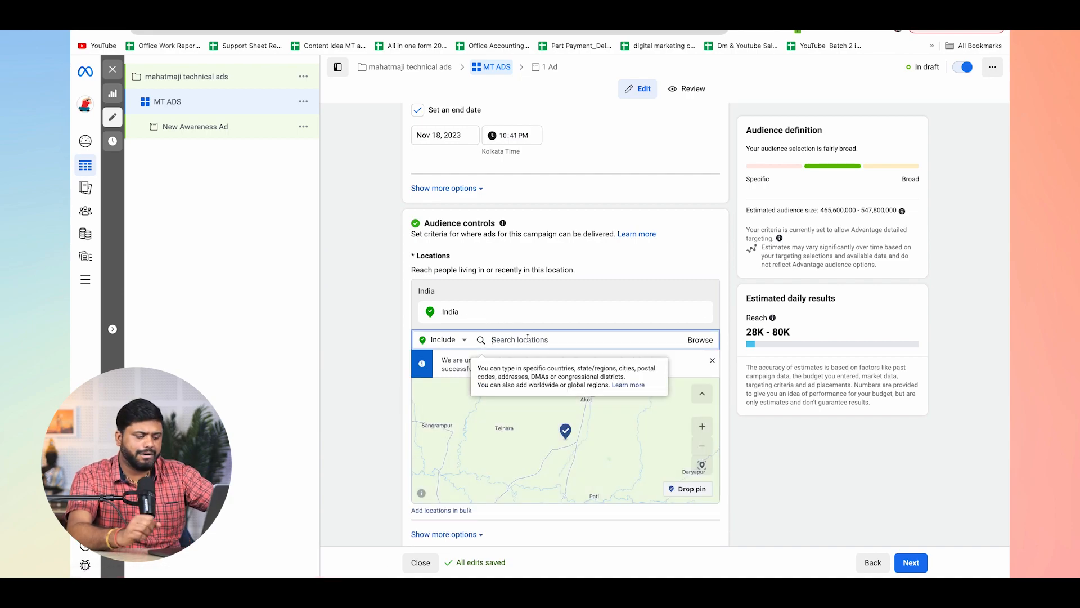
pyautogui.write('bihar')
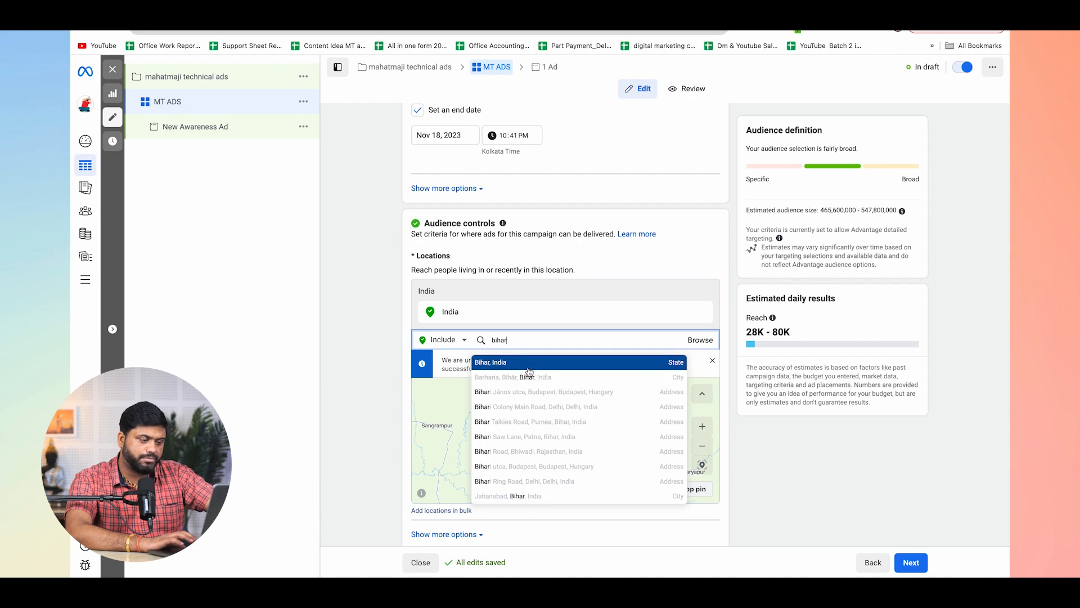
pyautogui.click(529, 365)
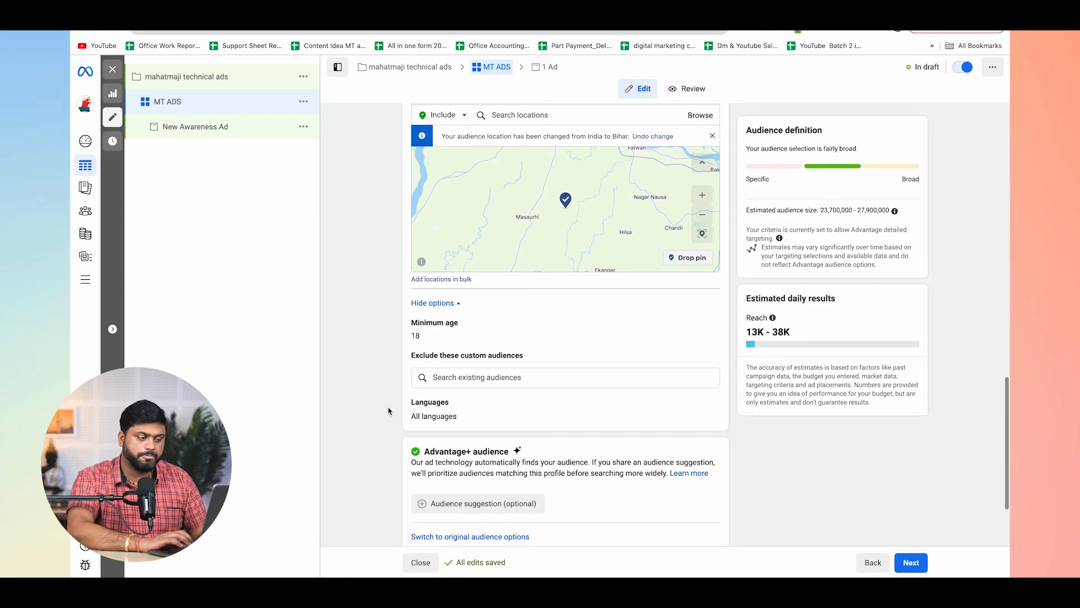
# - Switch to the original audience options and expand the additional budget and schedule options to view ad scheduling
pyautogui.scroll(-2, 388, 410)
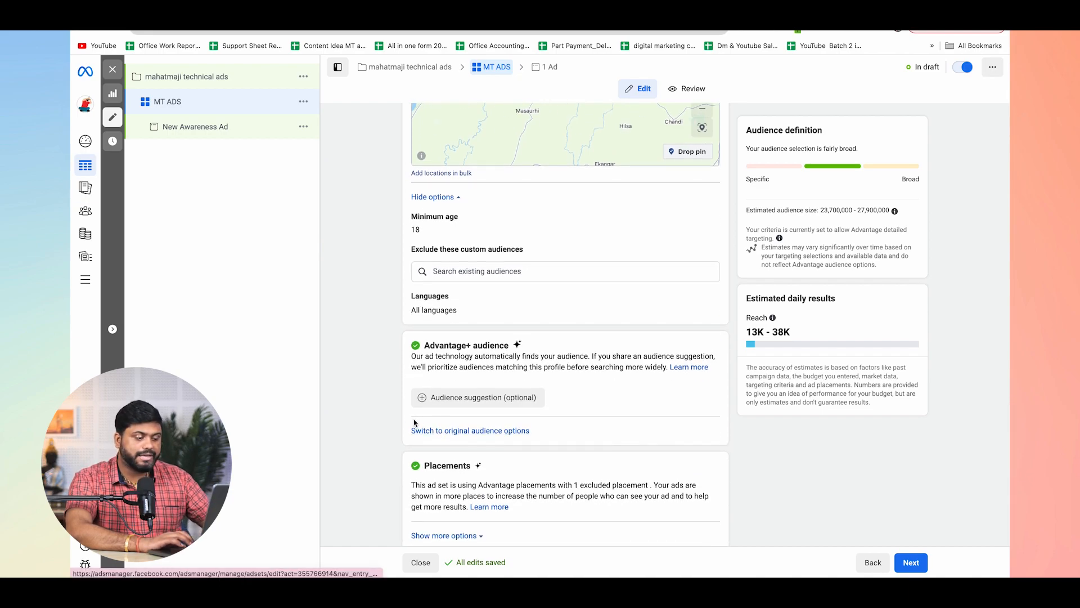
pyautogui.click(457, 431)
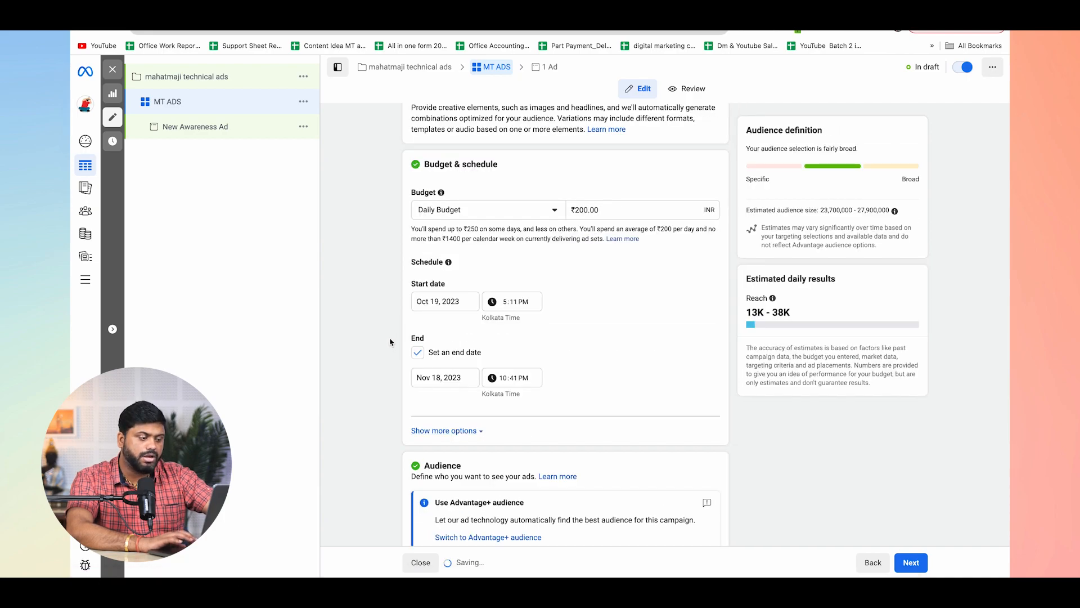
pyautogui.scroll(-1, 390, 341)
pyautogui.click(450, 388)
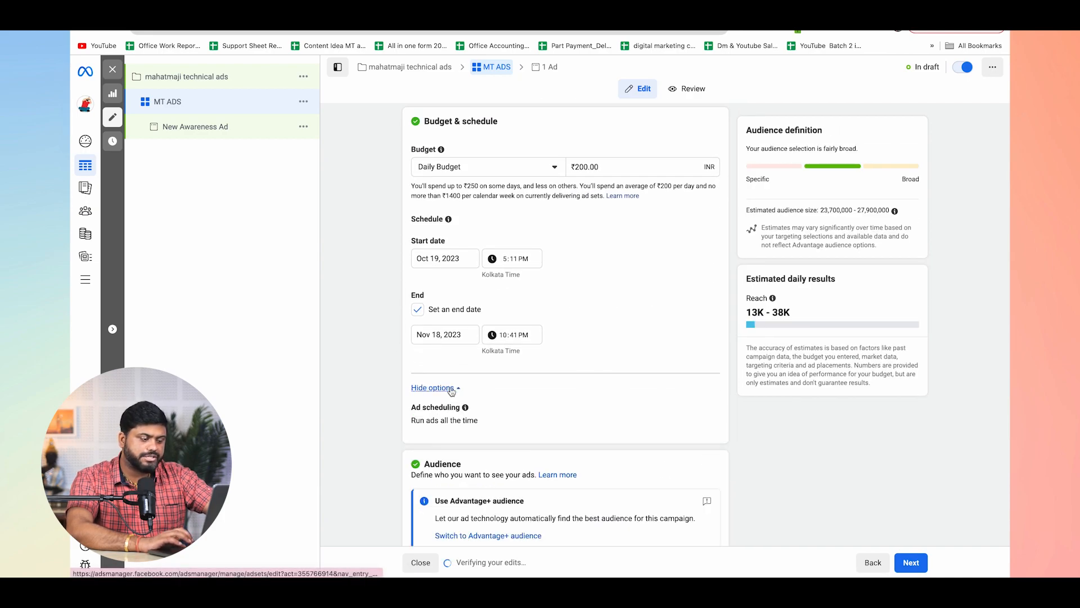
pyautogui.scroll(-1, 368, 413)
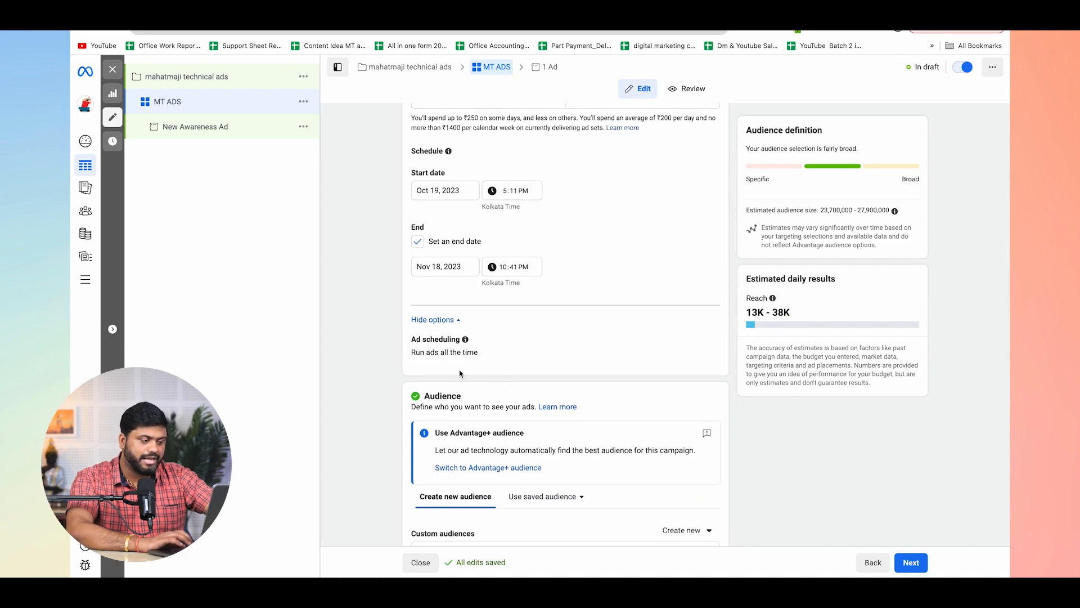
pyautogui.scroll(-3, 460, 373)
pyautogui.scroll(-1, 460, 373)
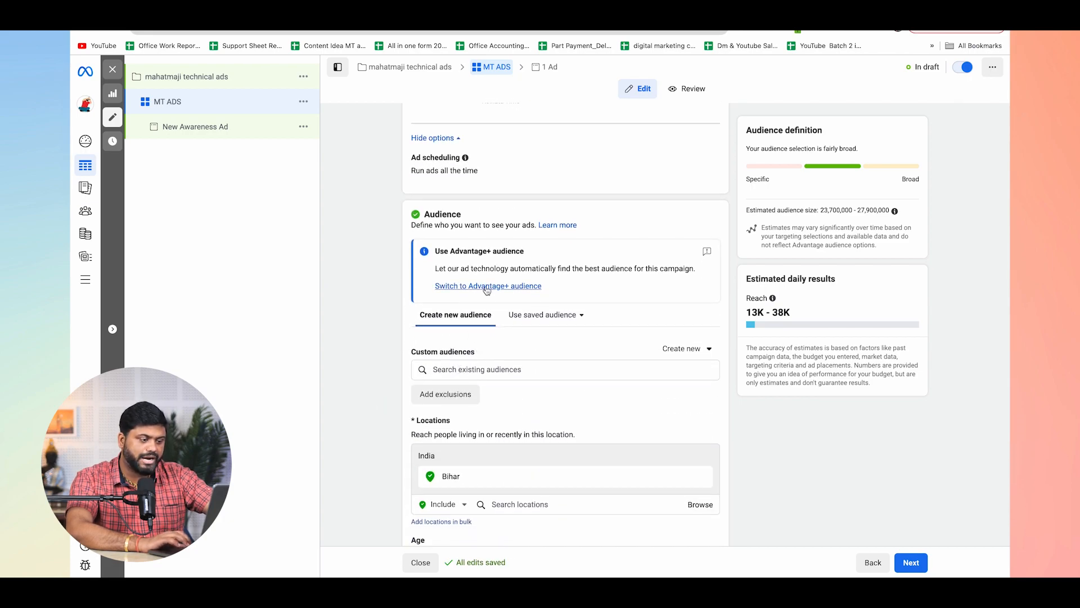
# - Return to Advantage+ audience and review its minimum age, custom audience exclusion and language controls
pyautogui.click(487, 286)
pyautogui.scroll(-4, 385, 387)
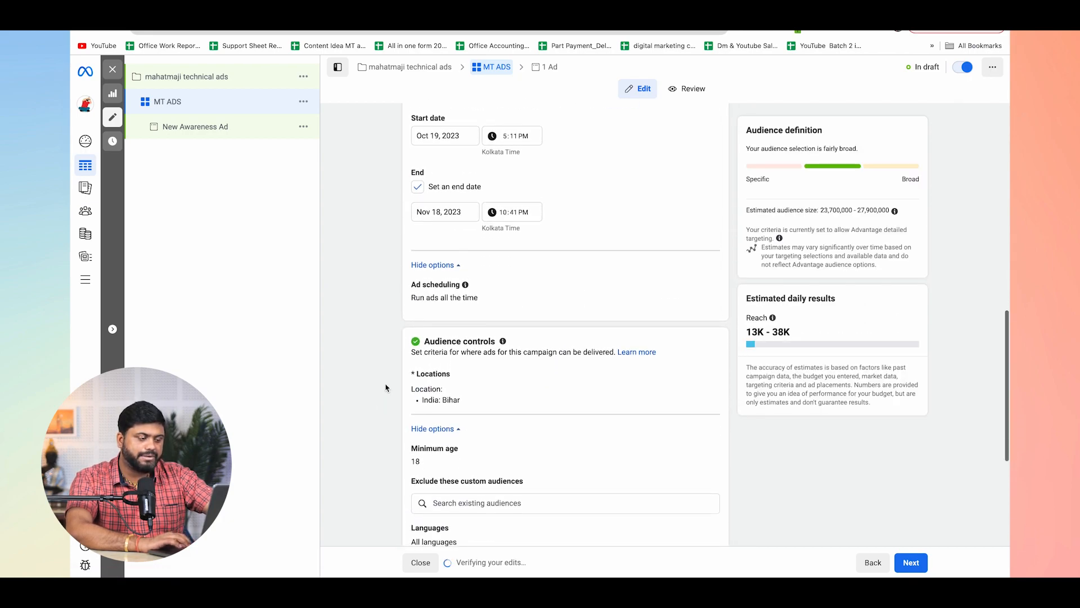
pyautogui.scroll(-1, 386, 387)
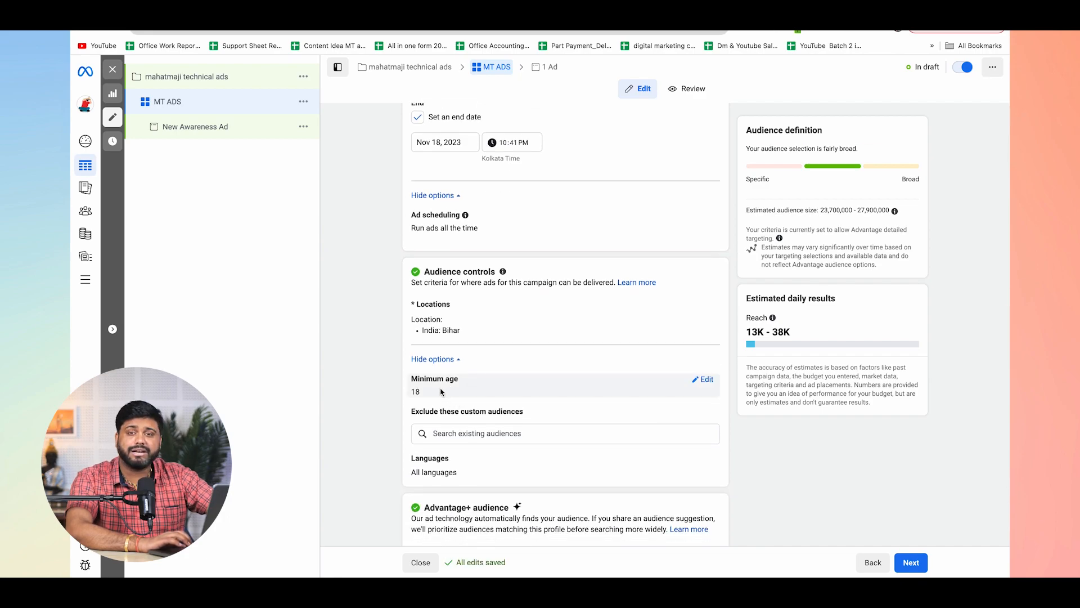
pyautogui.scroll(-5, 442, 392)
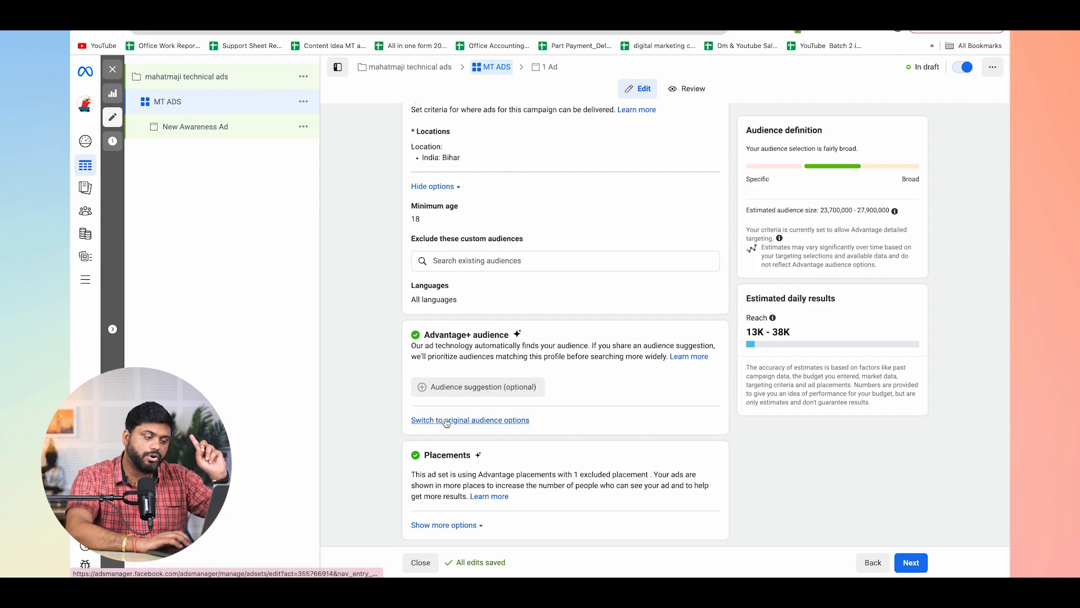
# - Switch the ad set to the original audience options for creating a new audience
pyautogui.click(446, 421)
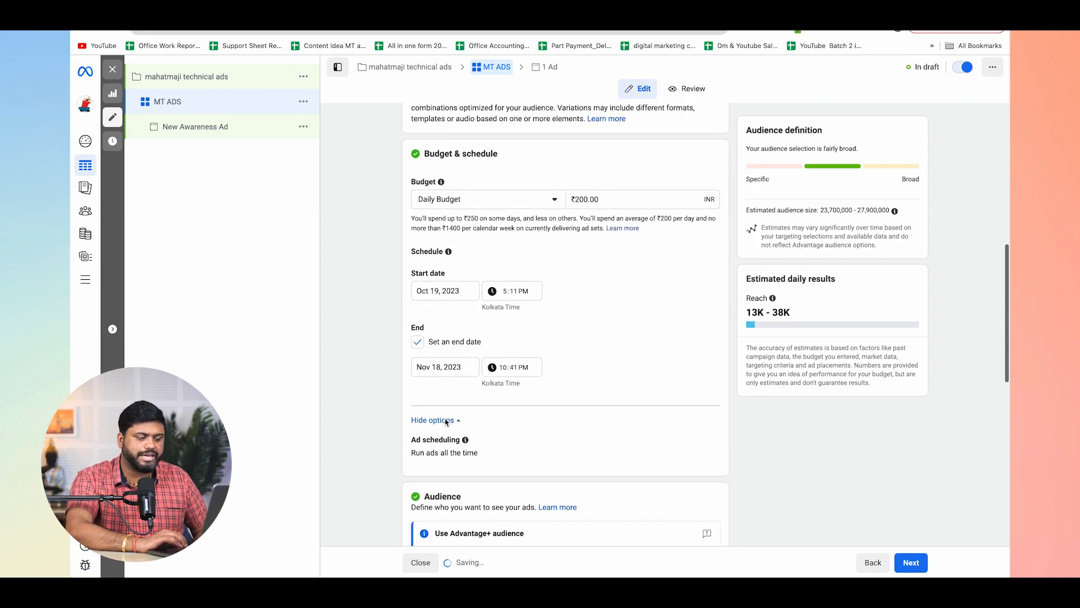
pyautogui.scroll(-3, 445, 422)
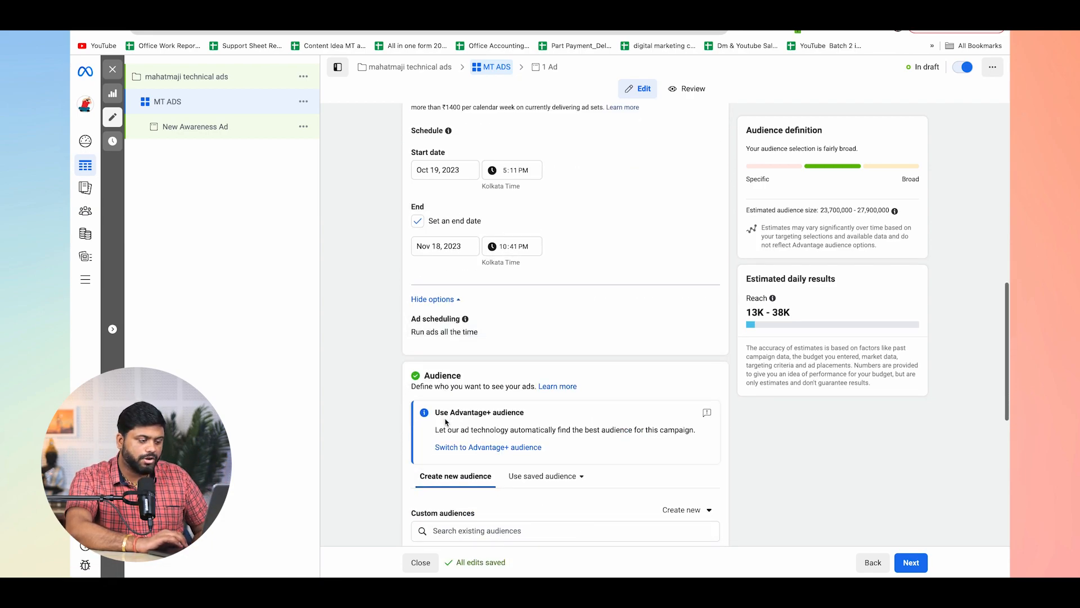
pyautogui.scroll(-1, 500, 425)
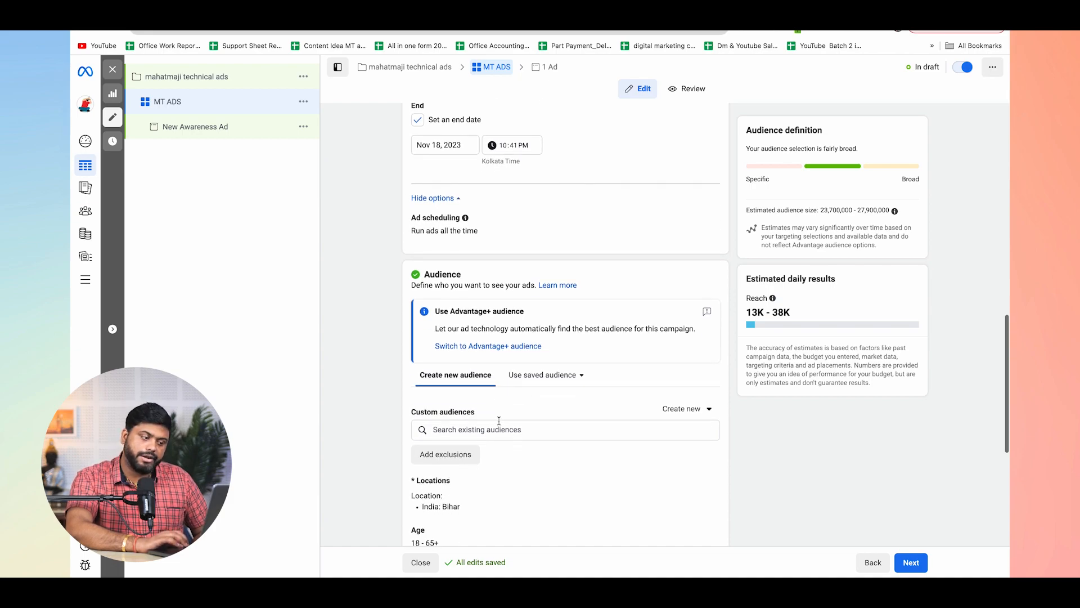
# - Browse the saved audiences without choosing one, and review the new audience's location, age, gender, detailed targeting and language settings
pyautogui.click(558, 376)
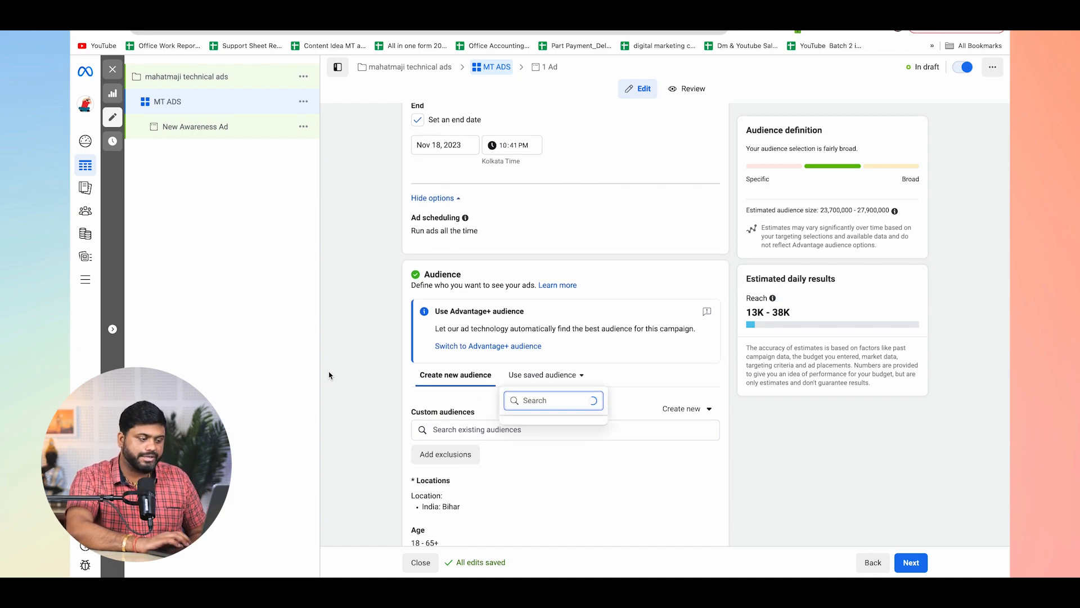
pyautogui.click(364, 365)
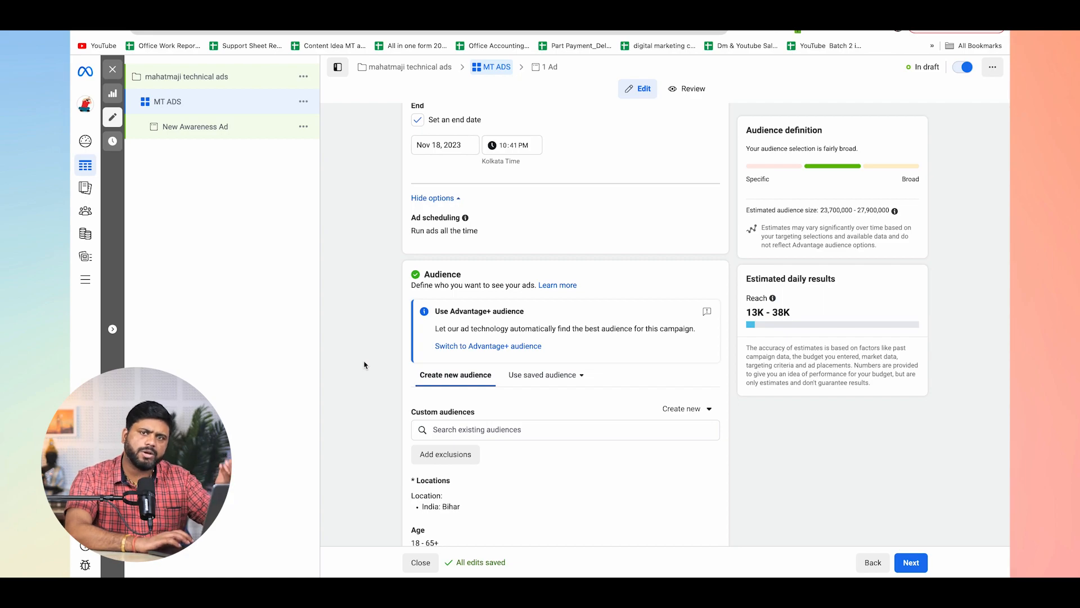
pyautogui.click(564, 378)
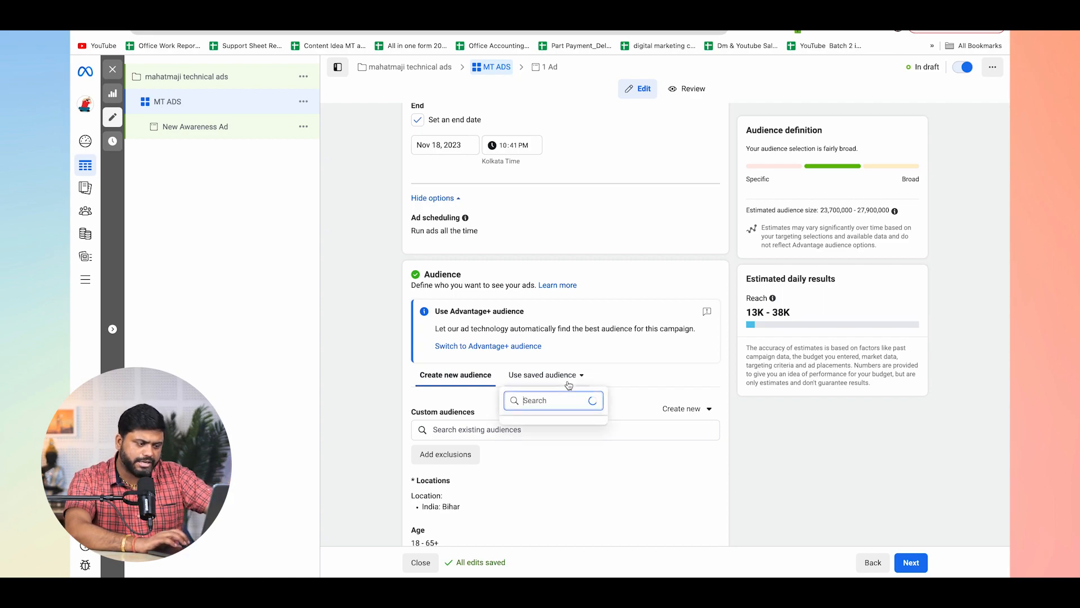
pyautogui.scroll(-3, 551, 446)
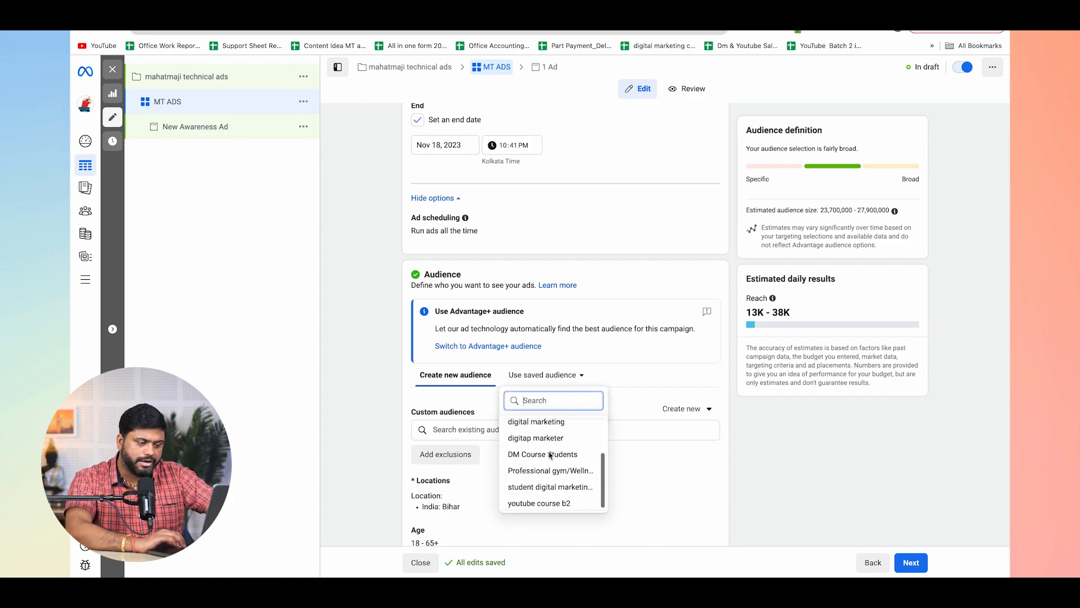
pyautogui.scroll(-1, 550, 453)
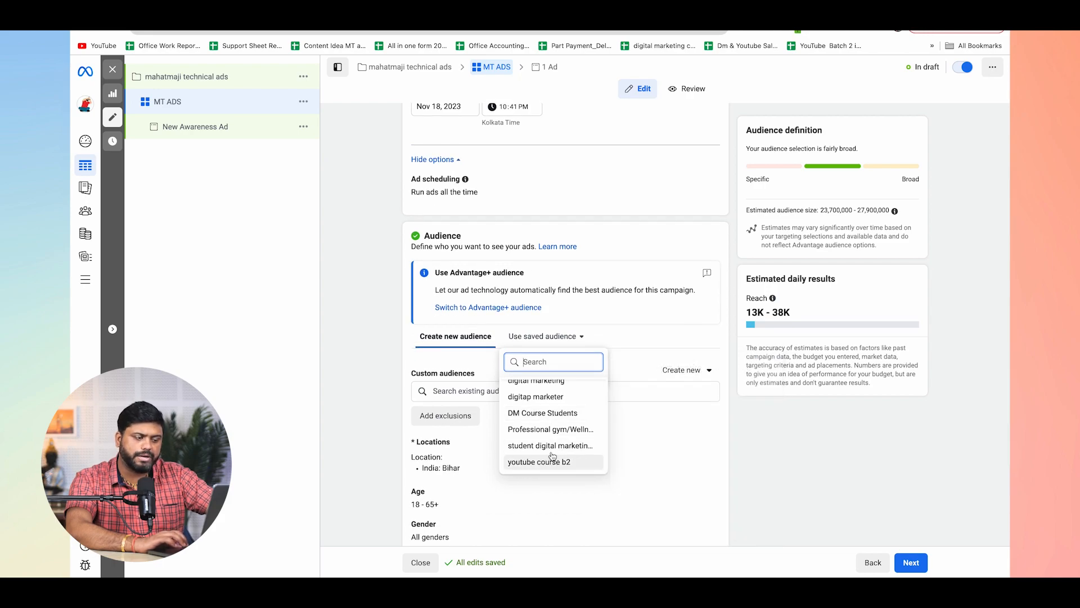
pyautogui.click(628, 340)
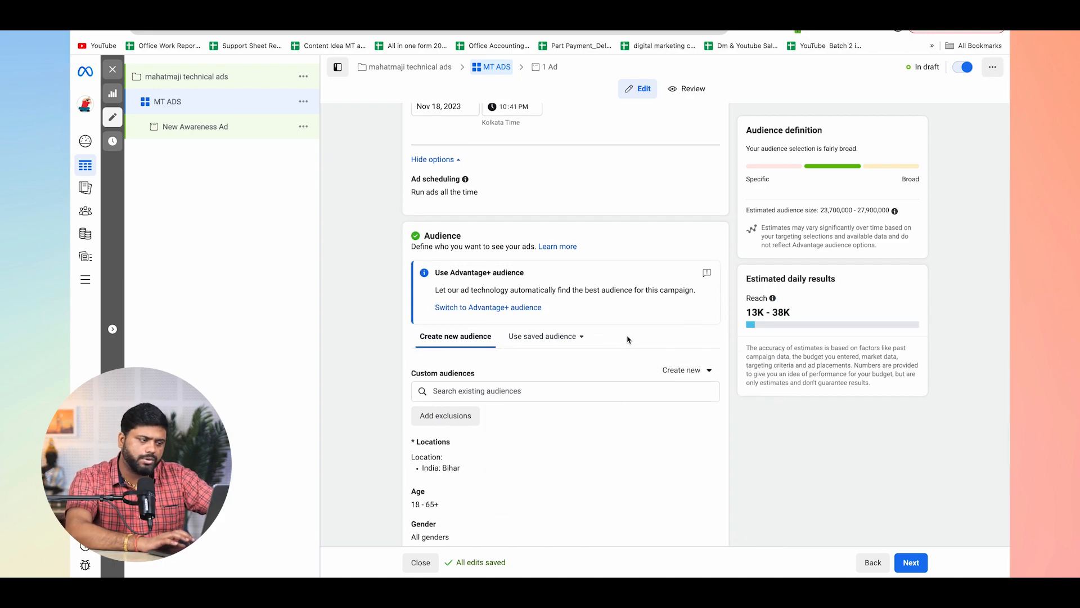
pyautogui.scroll(-3, 373, 343)
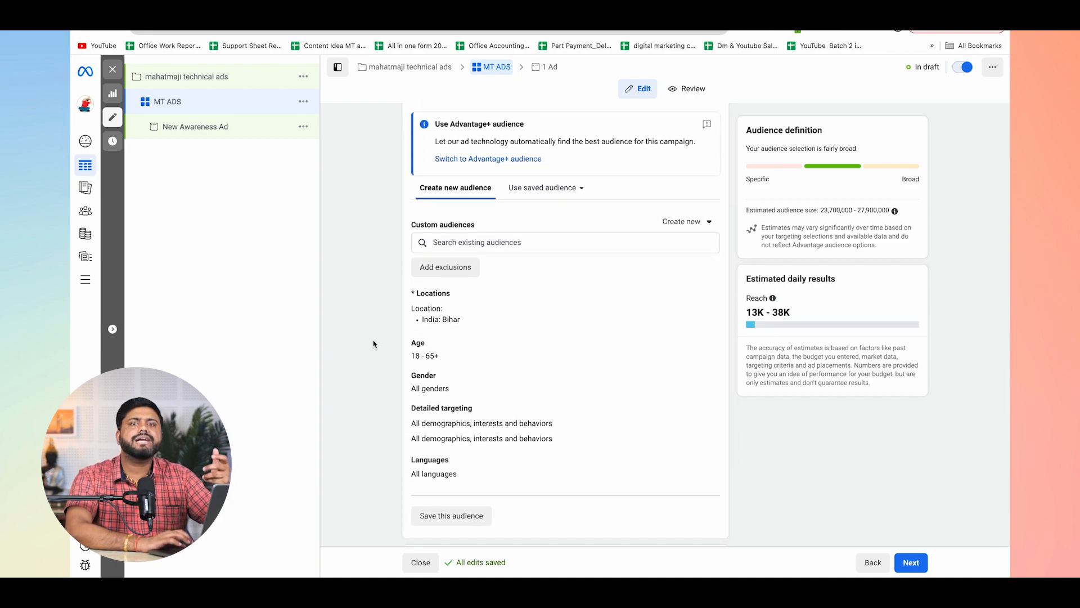
pyautogui.scroll(1, 373, 343)
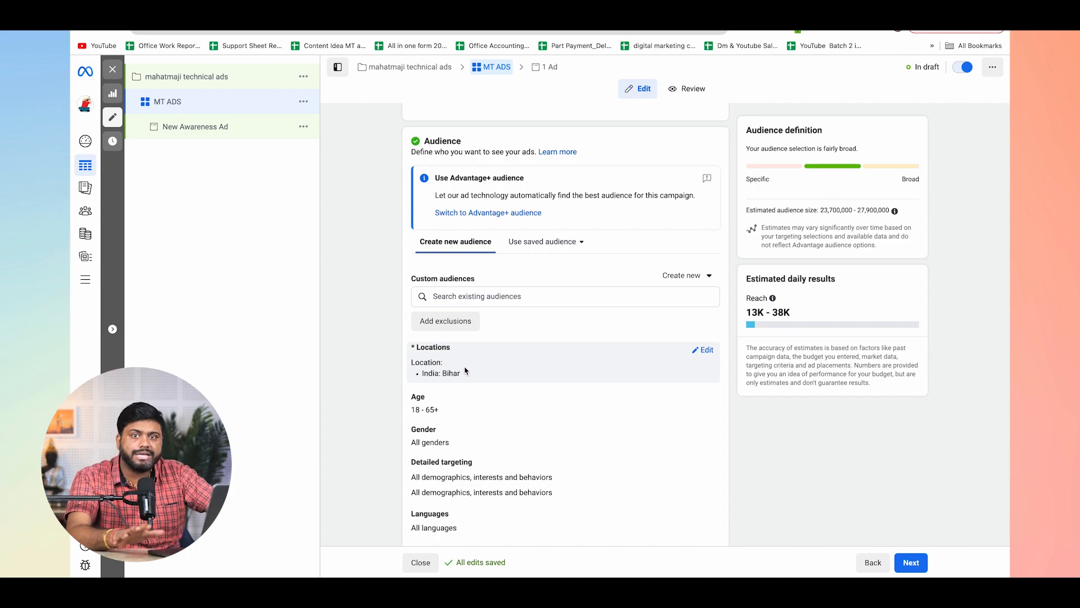
# - Set the new audience's age range to 16–39
pyautogui.scroll(-1, 466, 370)
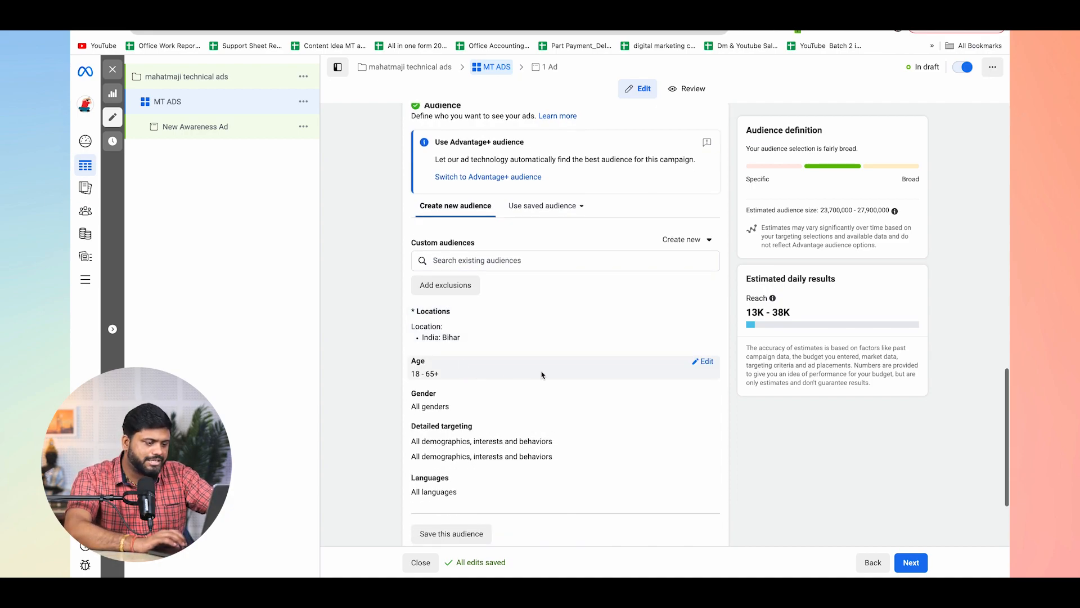
pyautogui.click(706, 362)
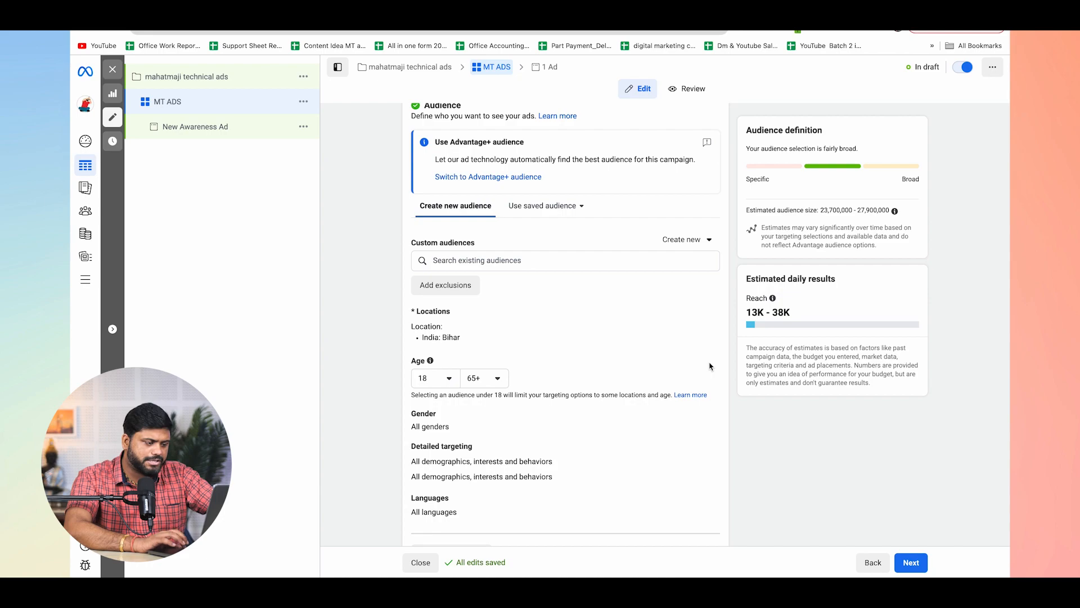
pyautogui.click(436, 379)
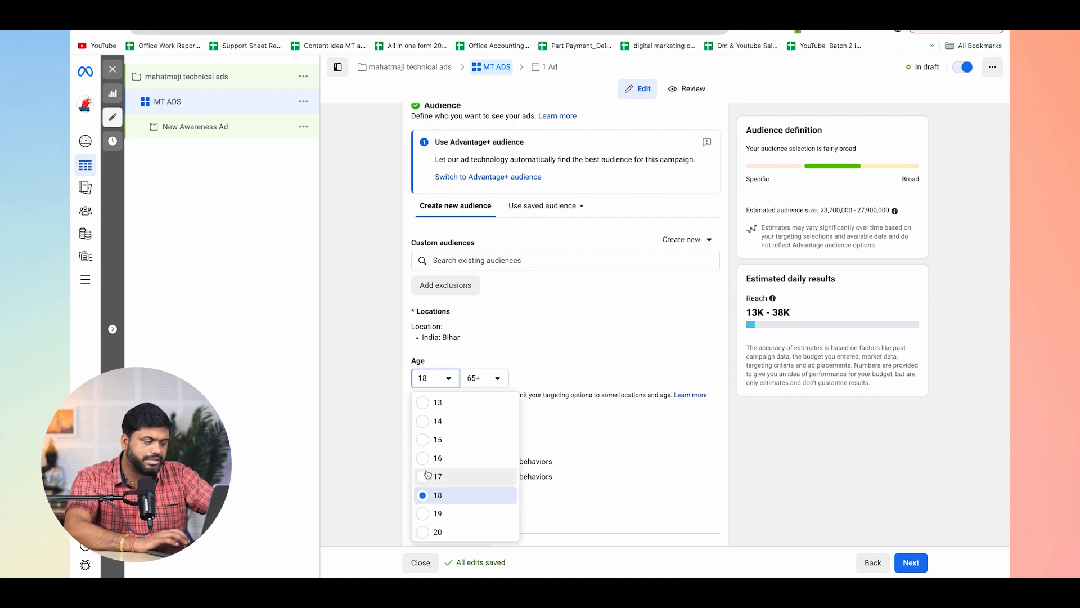
pyautogui.click(428, 458)
pyautogui.click(487, 379)
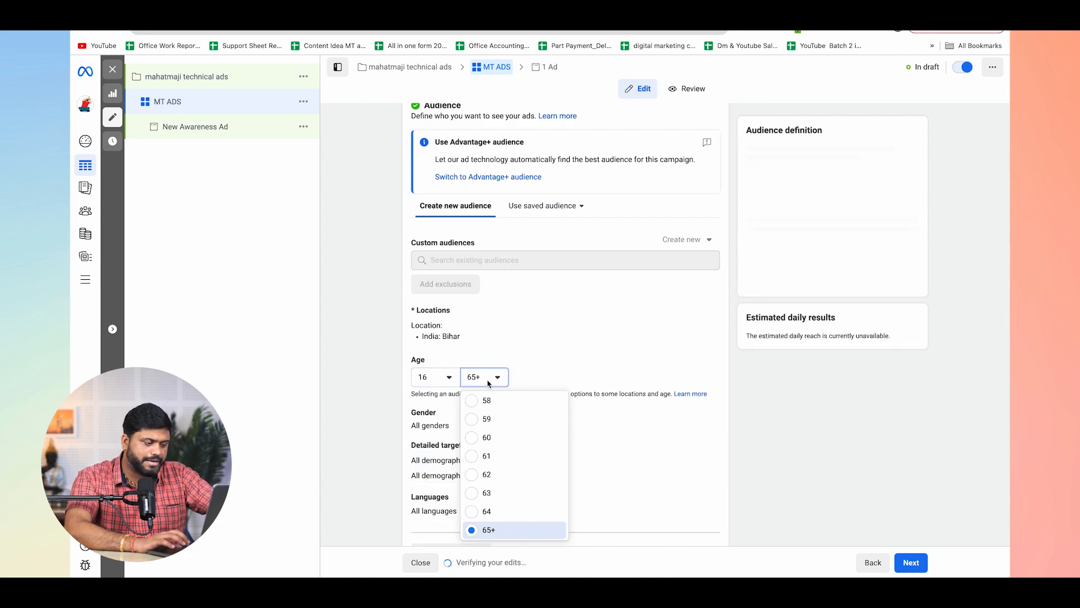
pyautogui.scroll(4, 476, 426)
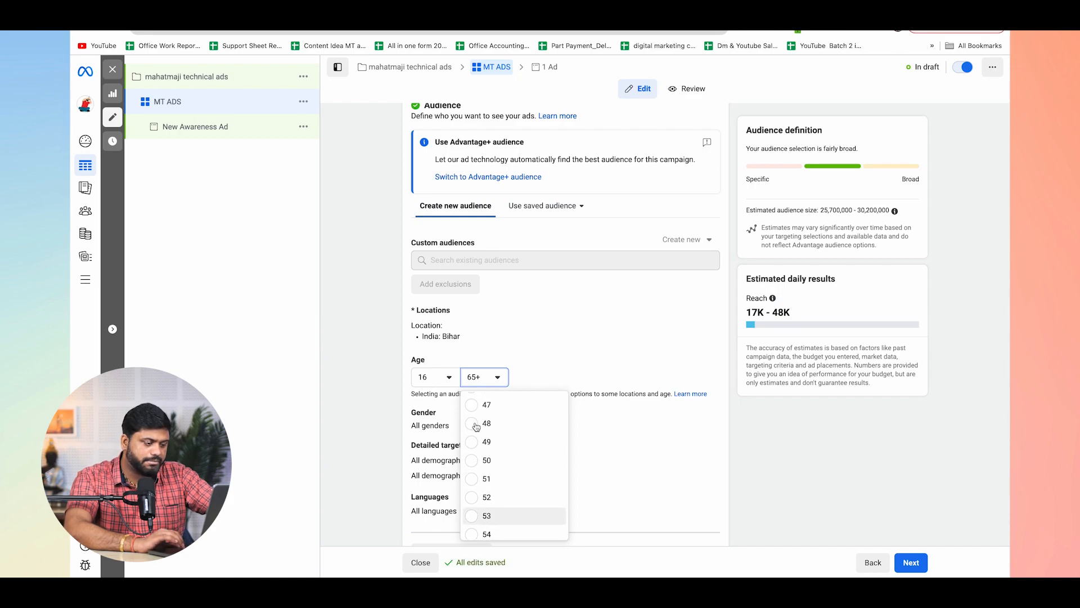
pyautogui.scroll(4, 476, 426)
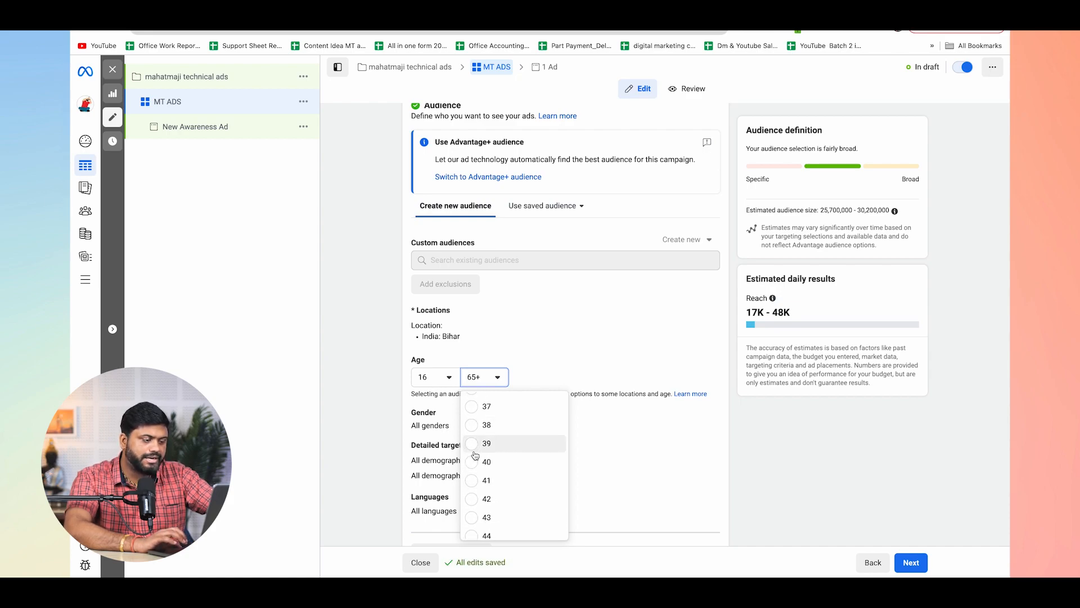
pyautogui.click(475, 450)
# - Save the new audience under the name "Marketing - bihar"
pyautogui.scroll(-2, 559, 347)
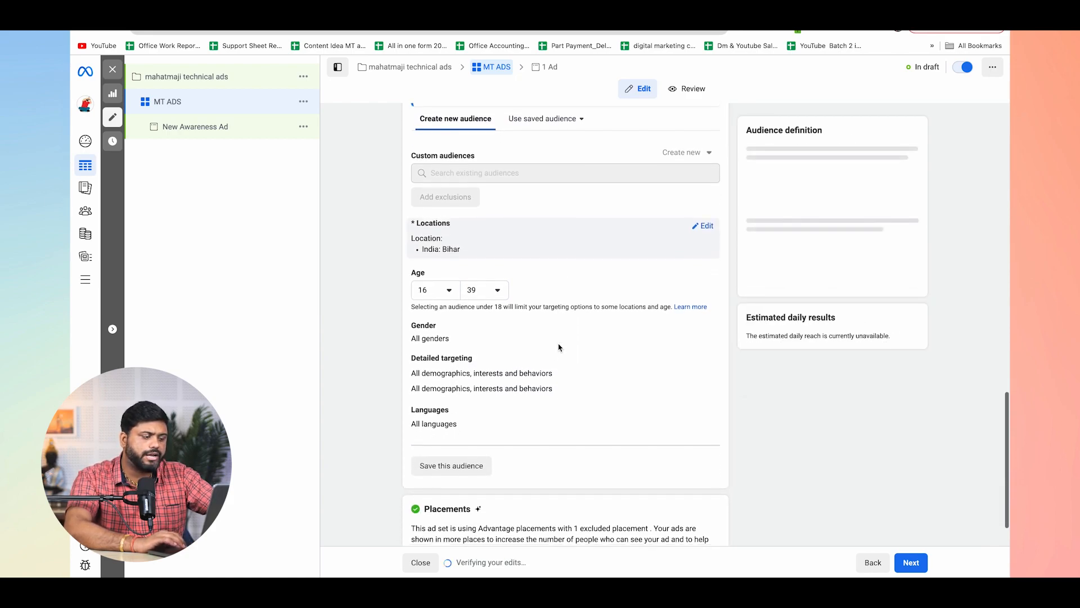
pyautogui.scroll(-1, 456, 346)
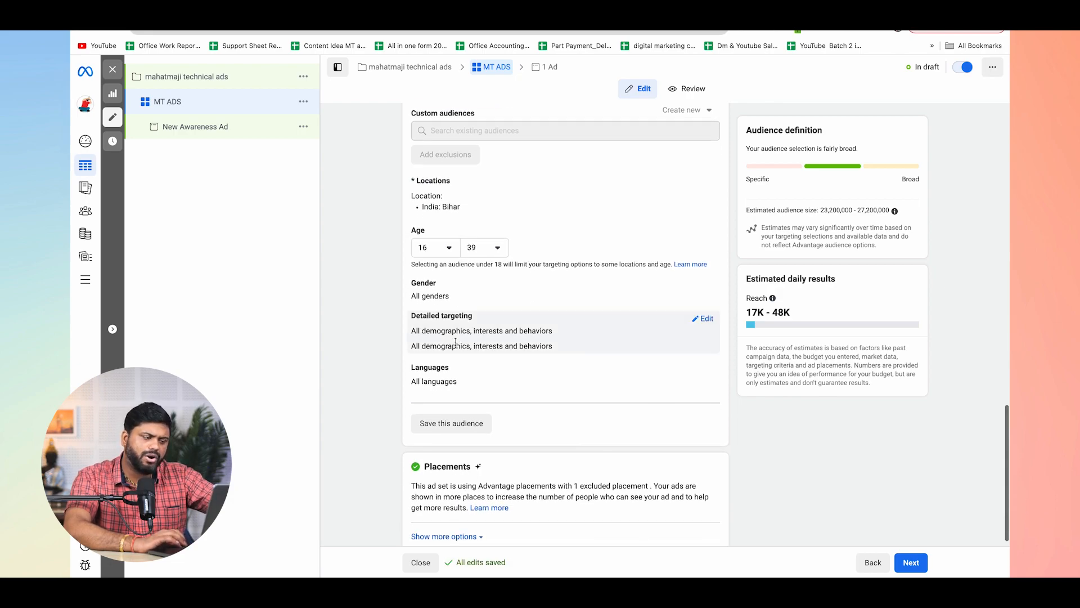
pyautogui.scroll(-1, 456, 346)
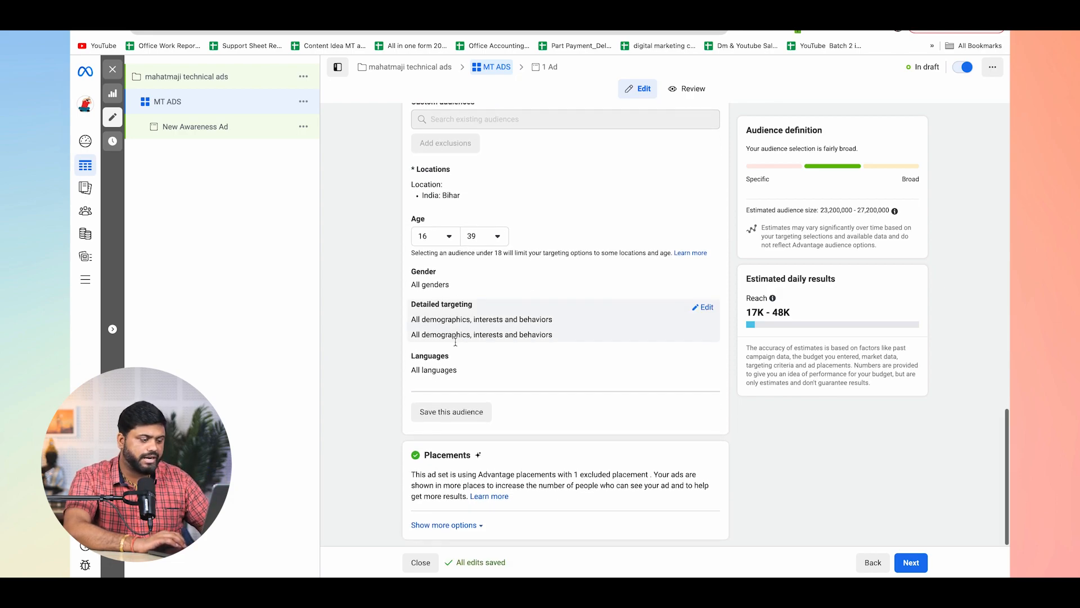
pyautogui.click(452, 412)
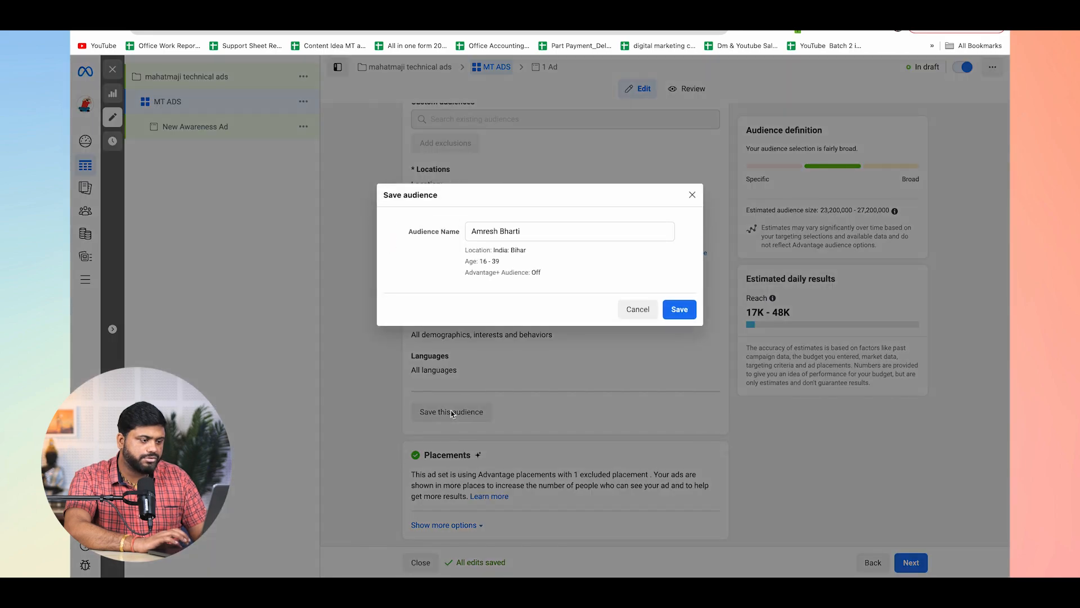
pyautogui.tripleClick(528, 232)
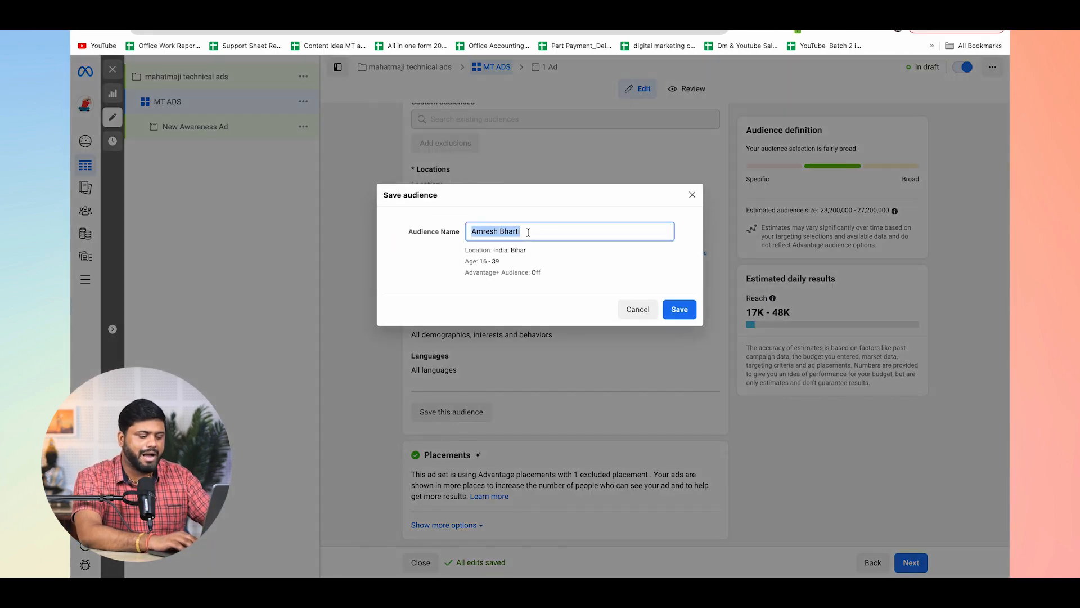
pyautogui.write('Marketing - bihar')
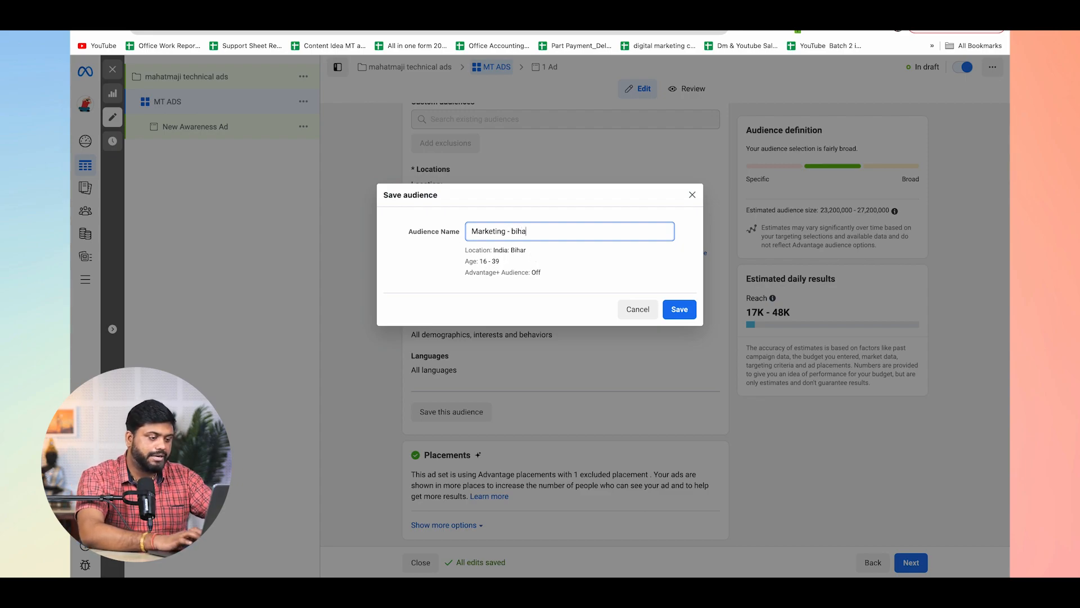
pyautogui.click(675, 314)
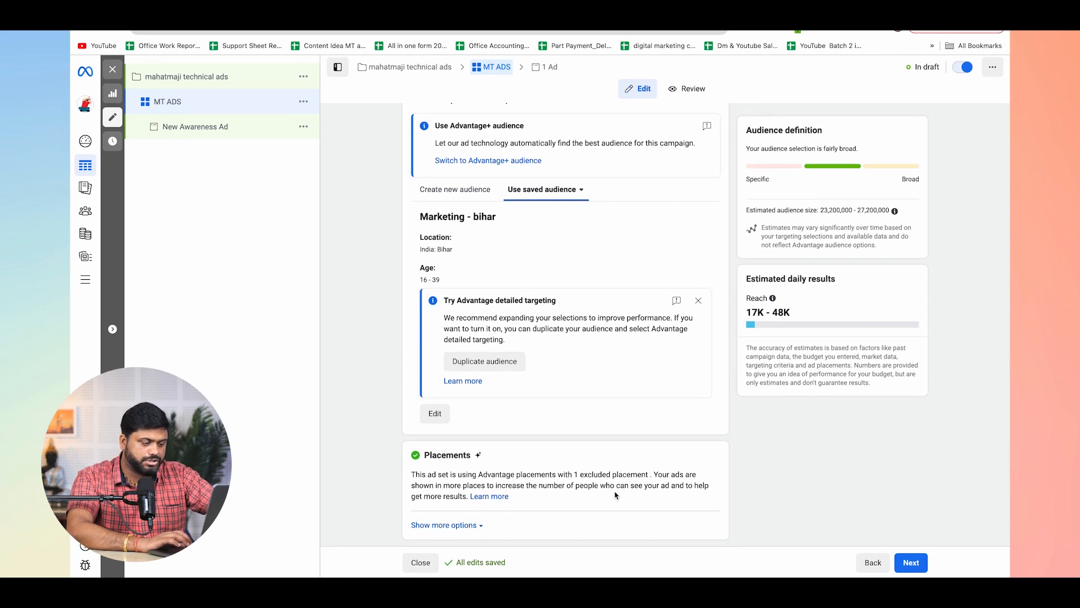
# - Expand the ad set's placement options and review the placement controls, excluding the Audience Network placement and selecting it again
pyautogui.click(472, 525)
pyautogui.scroll(-1, 506, 506)
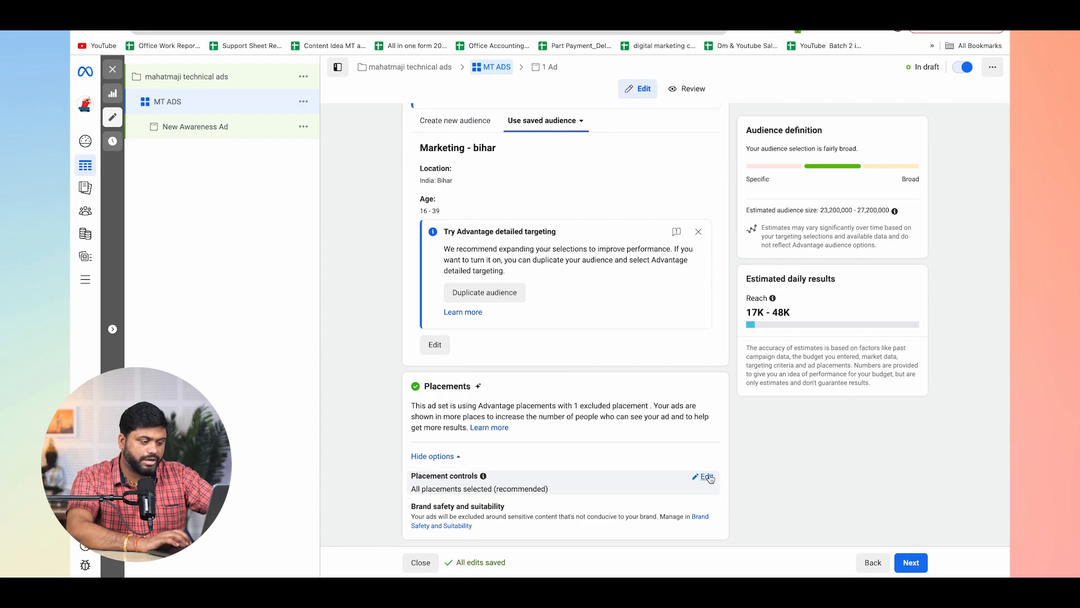
pyautogui.click(707, 476)
pyautogui.scroll(-2, 647, 467)
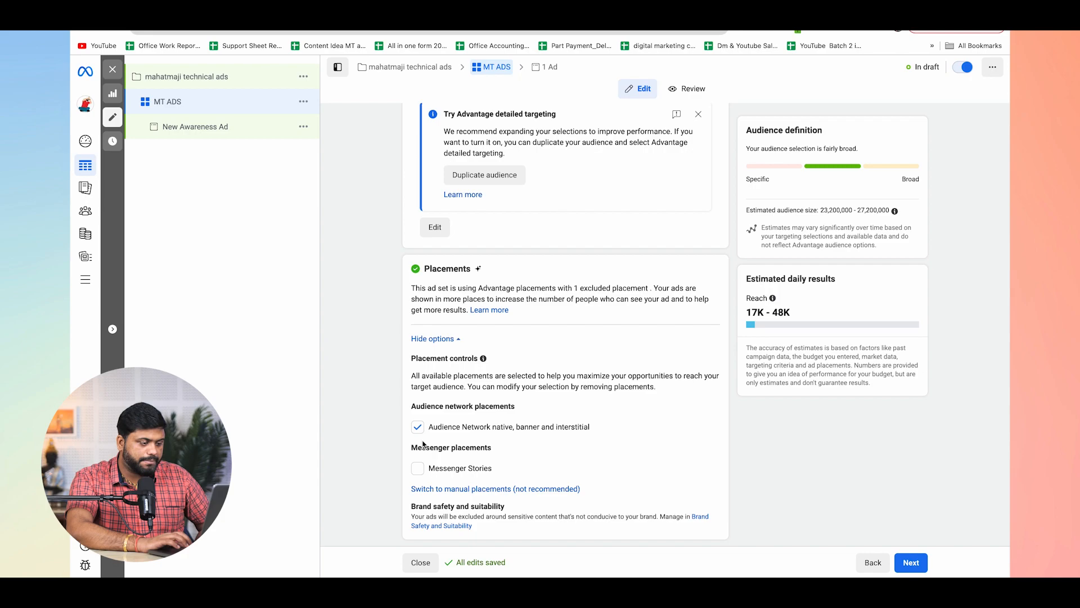
pyautogui.moveTo(424, 435)
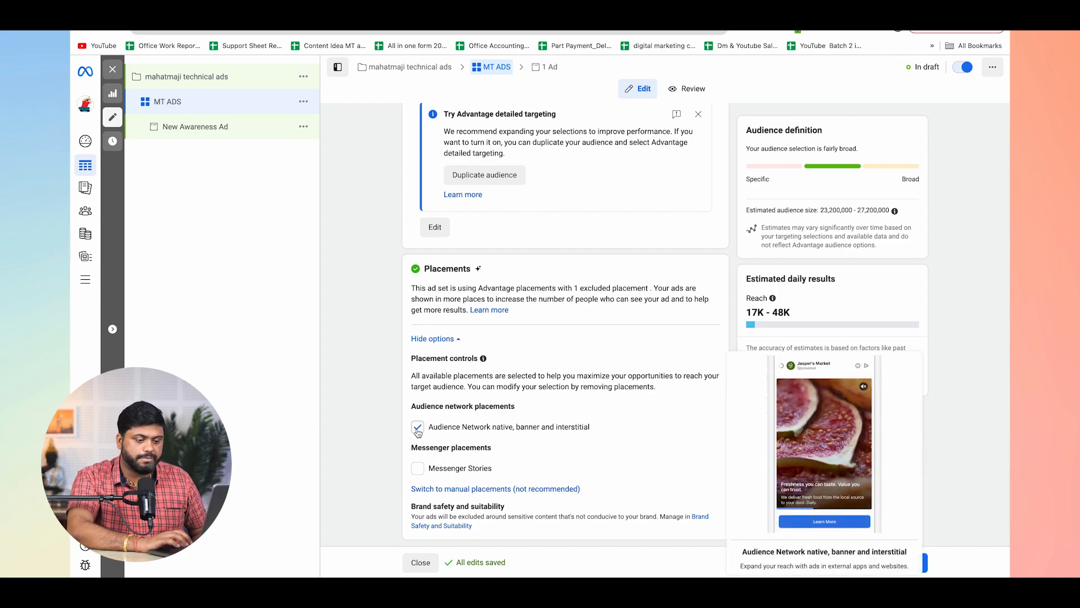
pyautogui.click(417, 432)
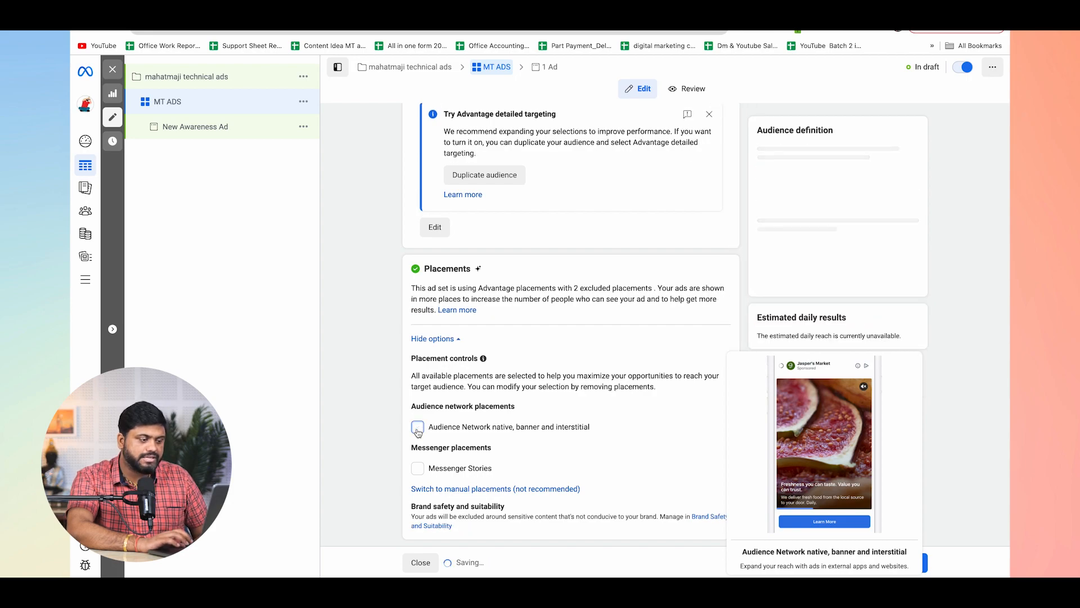
pyautogui.click(418, 433)
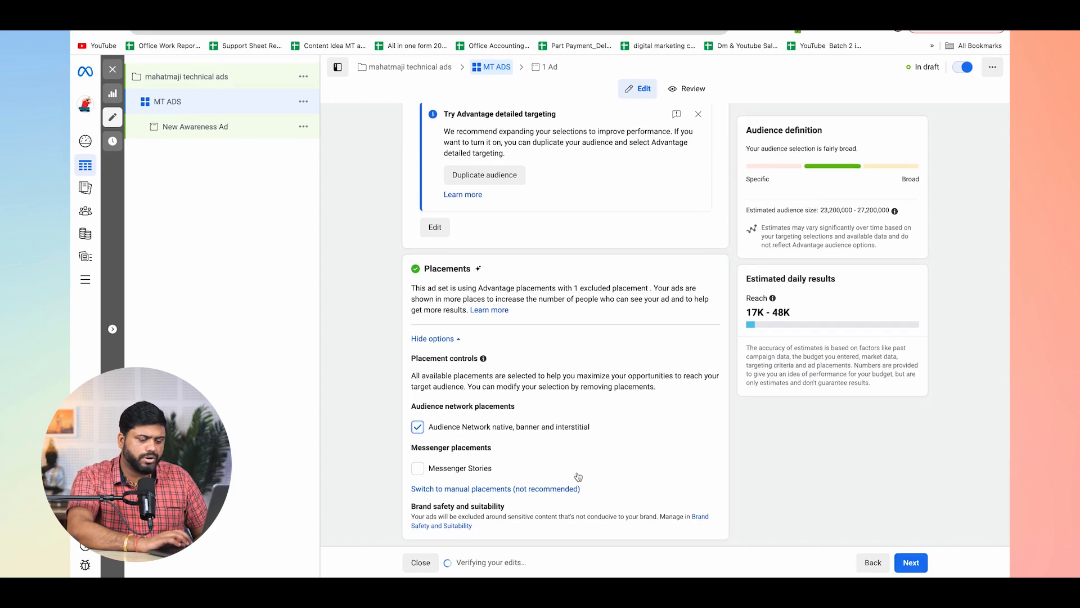
# - Proceed to the ad level and rename the ad as "AD 1"
pyautogui.click(921, 565)
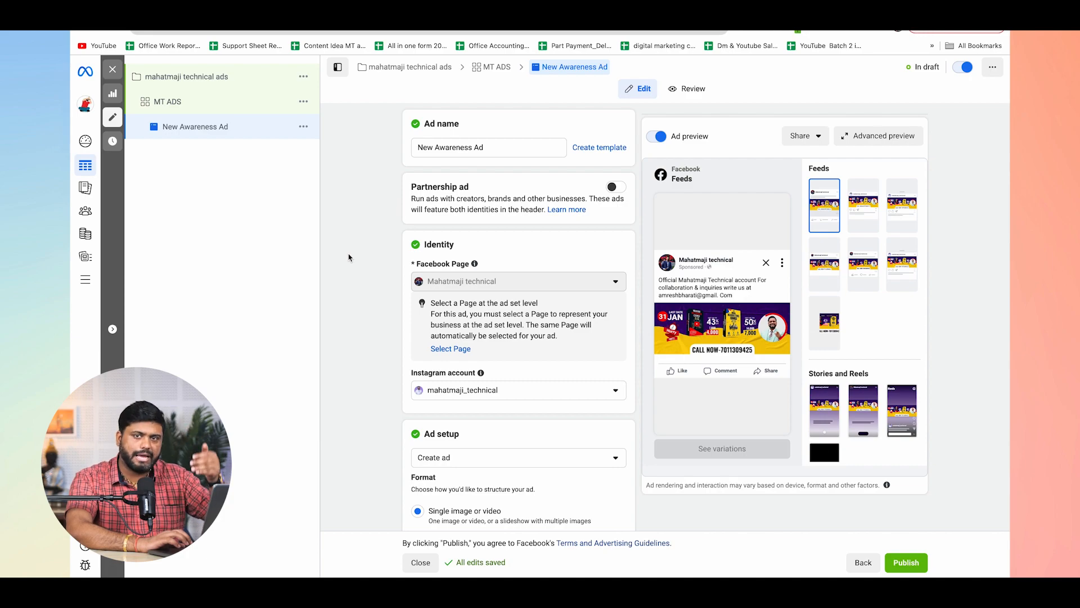
pyautogui.tripleClick(458, 149)
pyautogui.press('BackSpace')
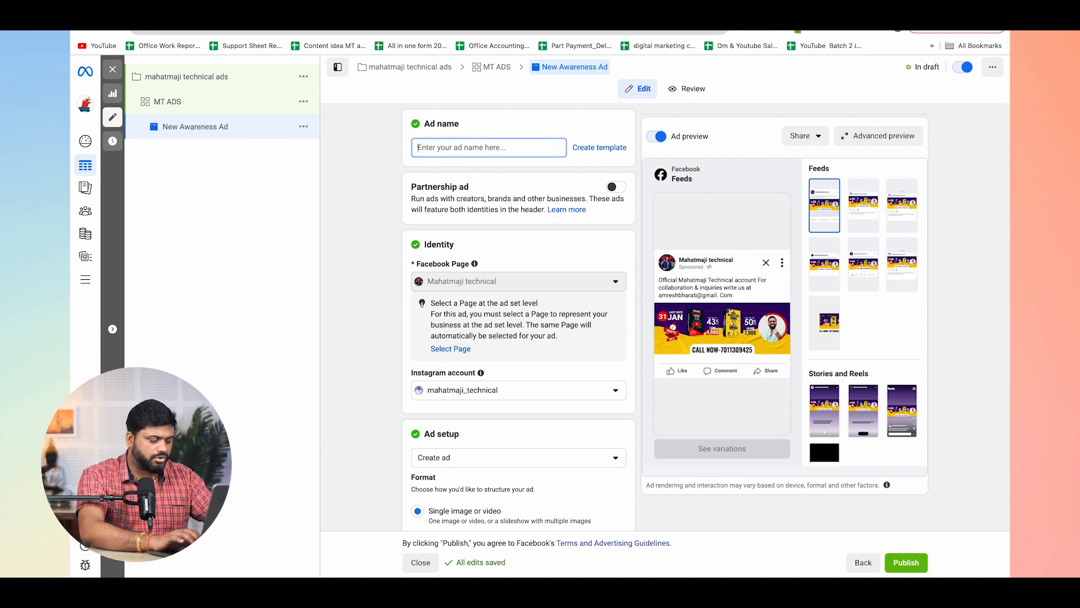
pyautogui.write('AD 1')
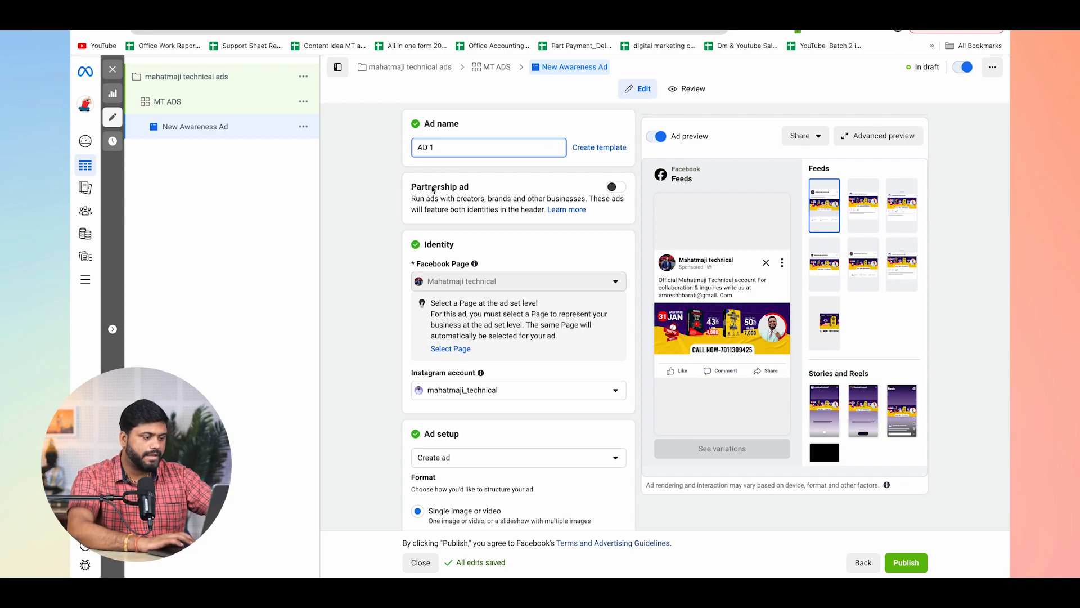
pyautogui.click(369, 248)
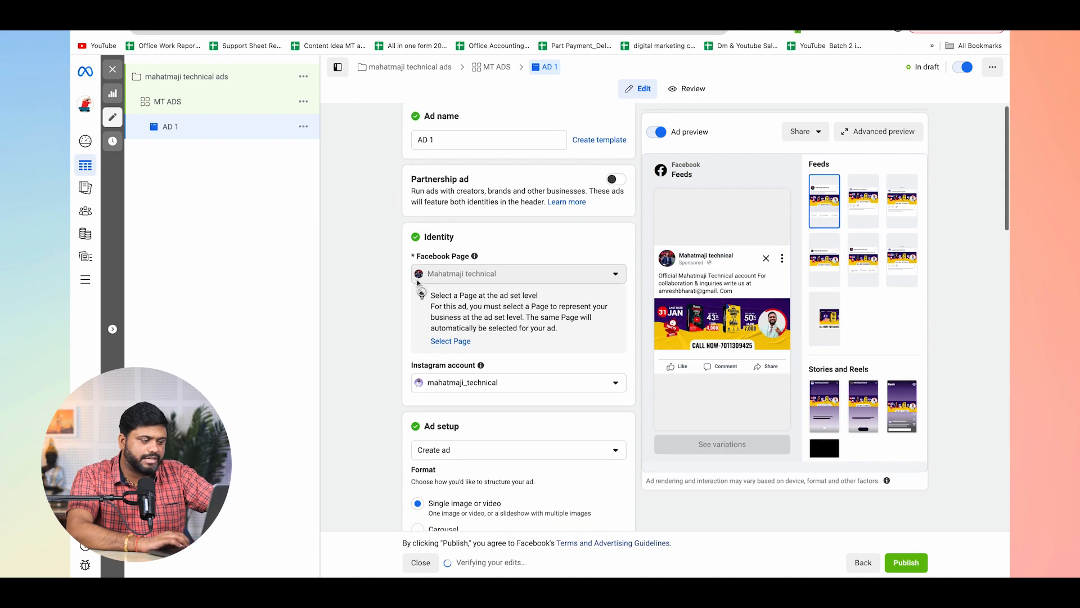
# - Review the Instagram accounts available for the ad's identity without changing the selection
pyautogui.scroll(-2, 515, 304)
pyautogui.click(523, 322)
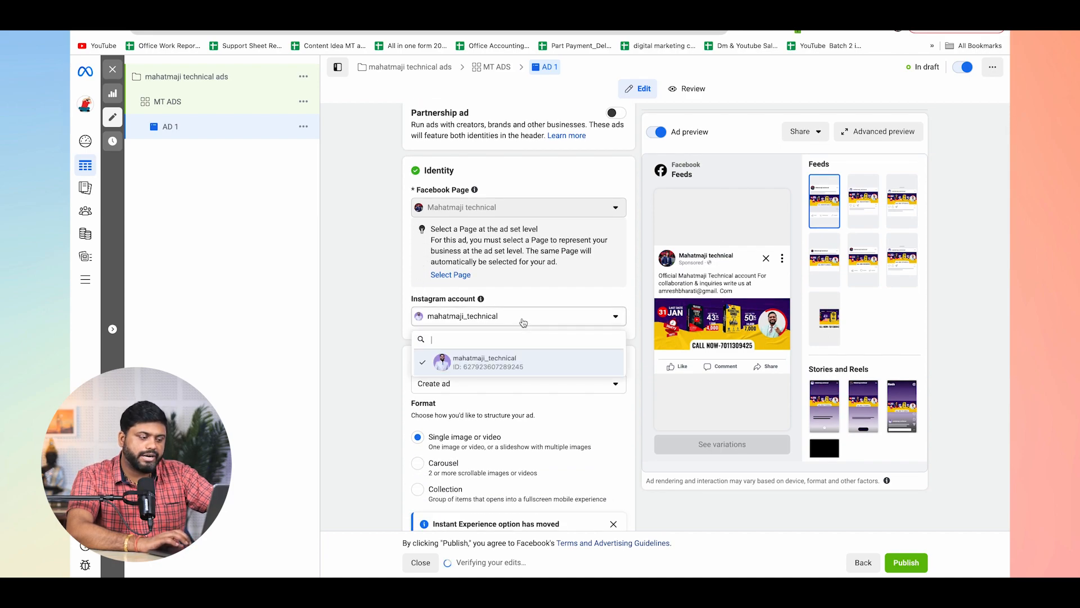
pyautogui.click(372, 326)
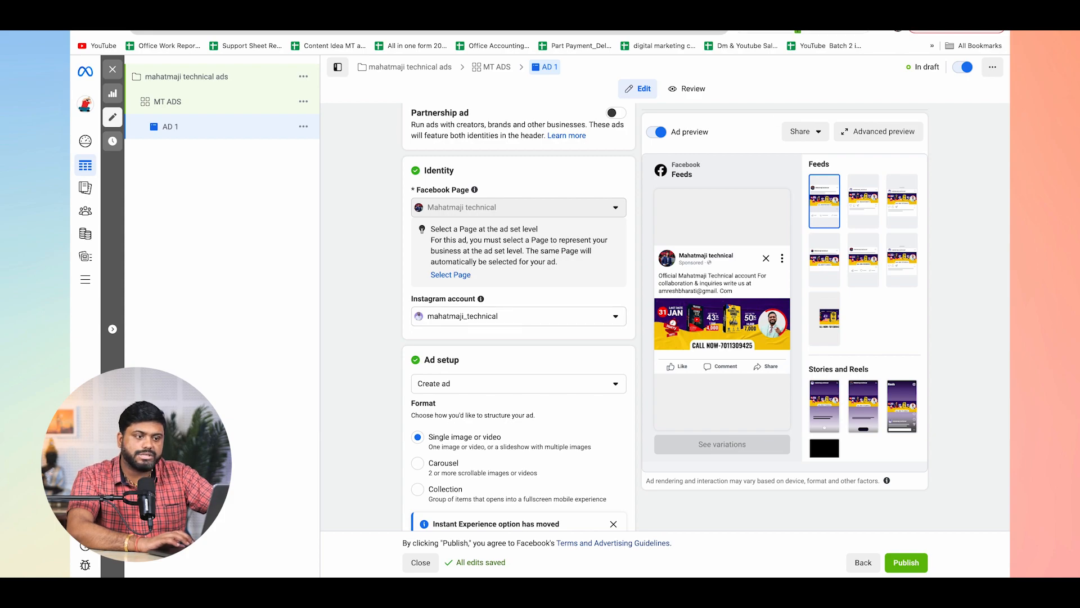
# - Switch from Ads Manager to the browser page with the India political map and load Facebook there
pyautogui.click(732, 7)
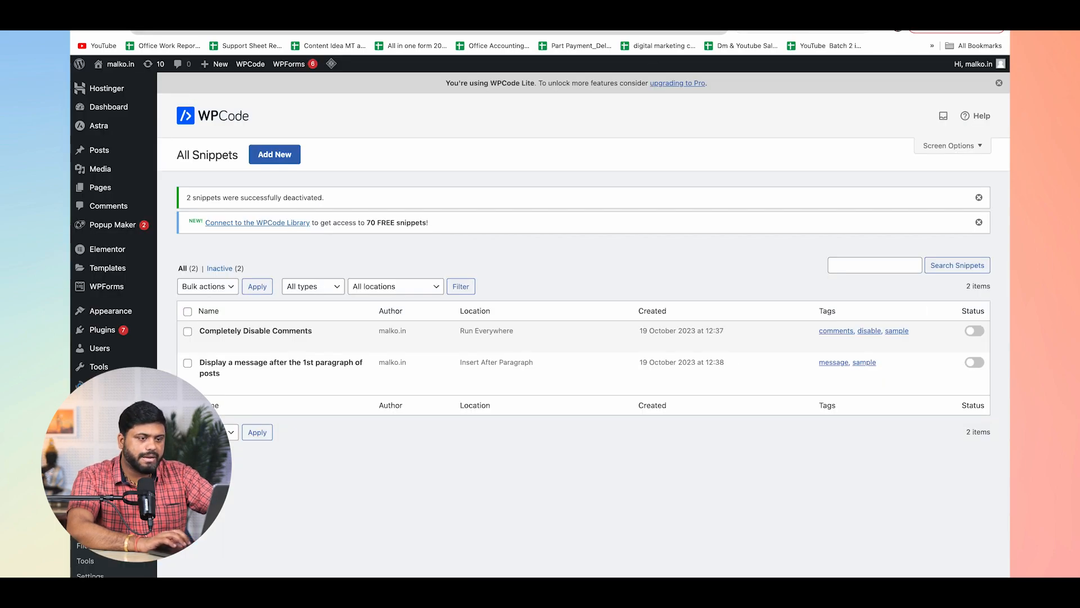
pyautogui.click(788, 7)
pyautogui.click(731, 7)
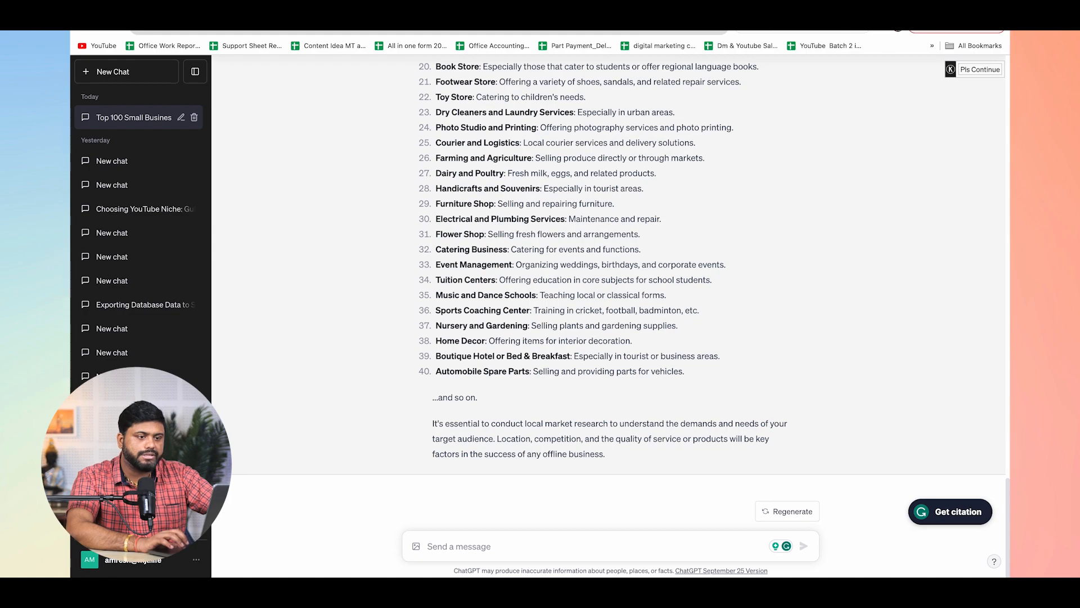
pyautogui.click(686, 6)
pyautogui.click(624, 27)
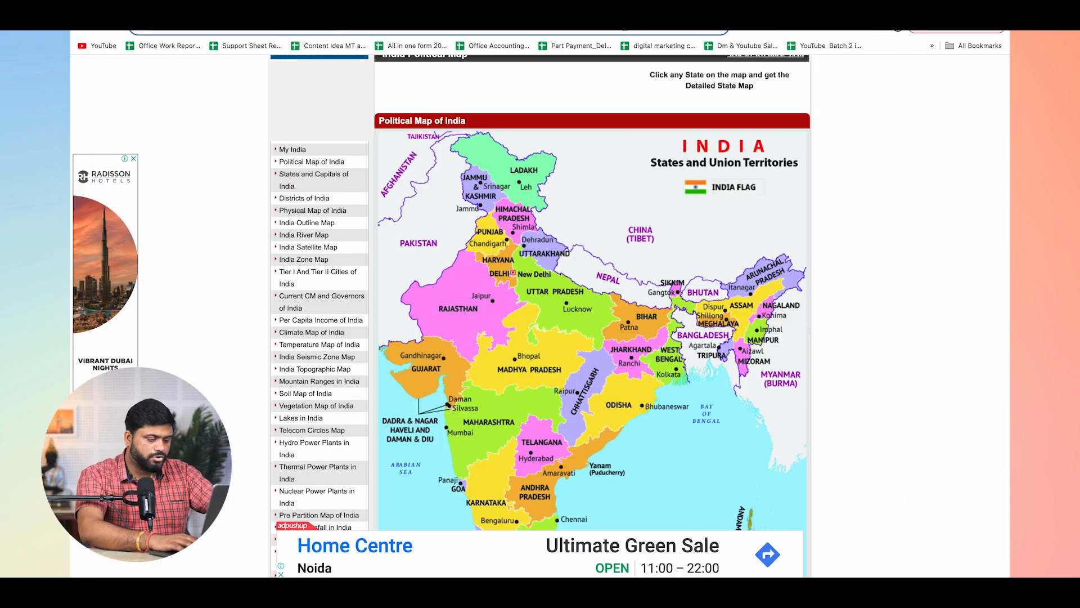
pyautogui.write('fb')
pyautogui.press('Return')
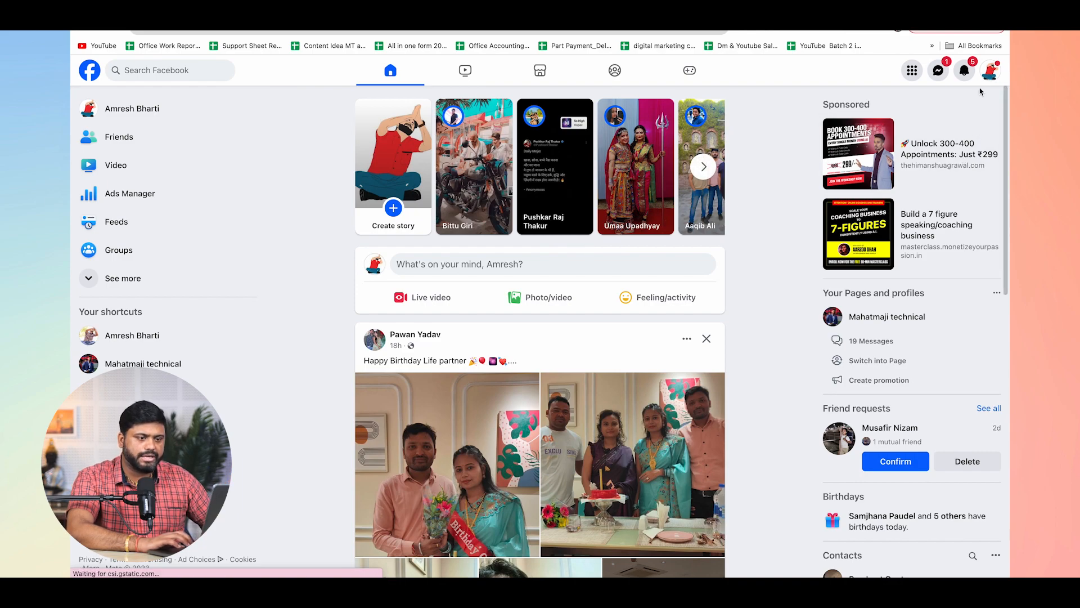
# - Switch the Facebook profile to the Mahatmaji technical Page and dismiss the notification permission request
pyautogui.click(989, 74)
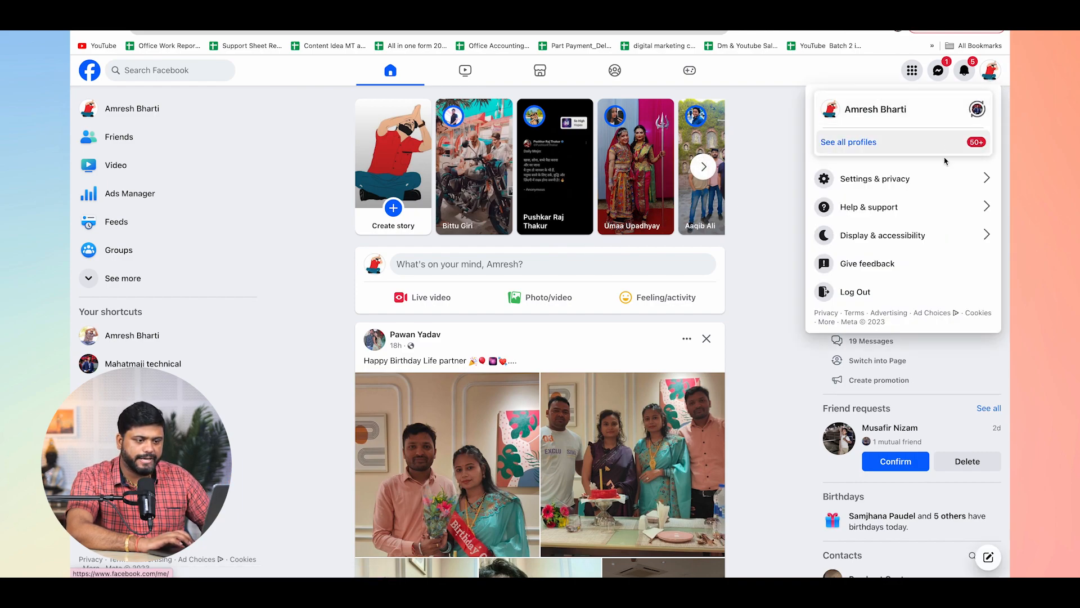
pyautogui.click(913, 147)
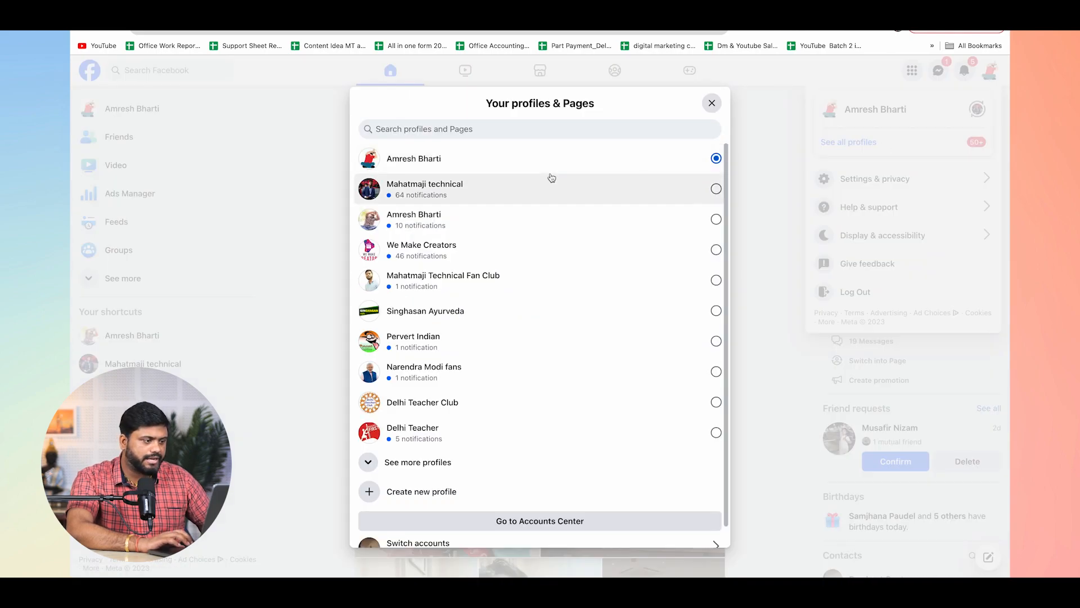
pyautogui.click(505, 191)
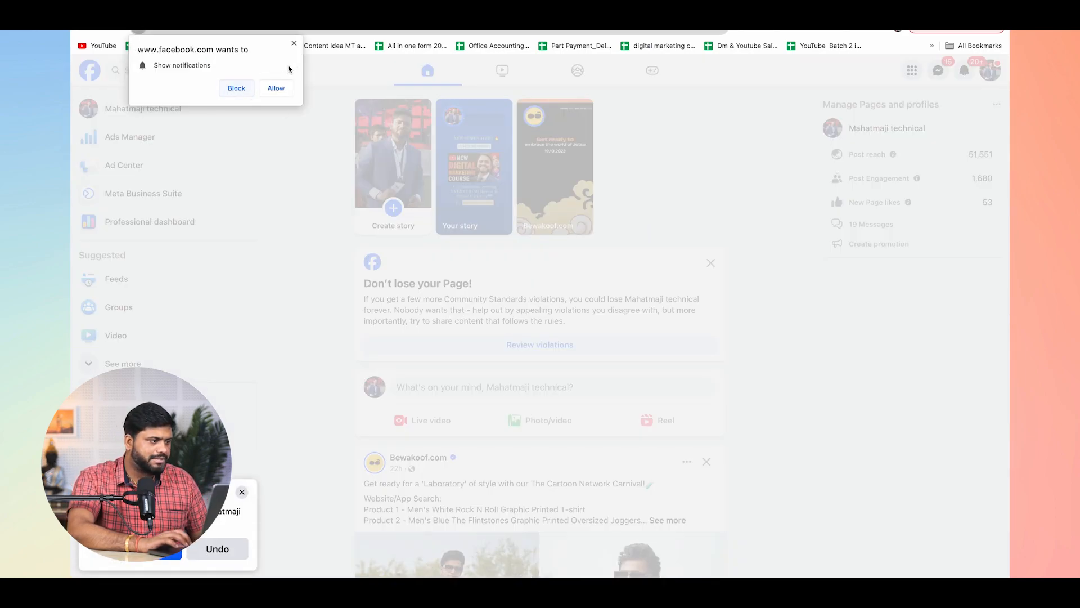
pyautogui.click(294, 43)
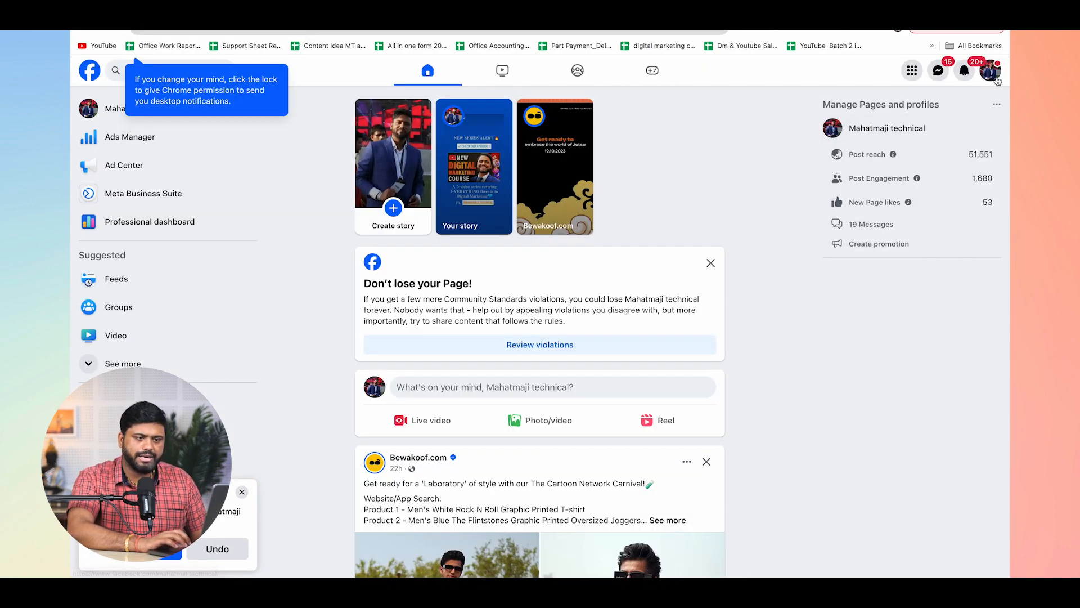
# - Open the general settings of the Mahatmaji technical Page
pyautogui.click(996, 79)
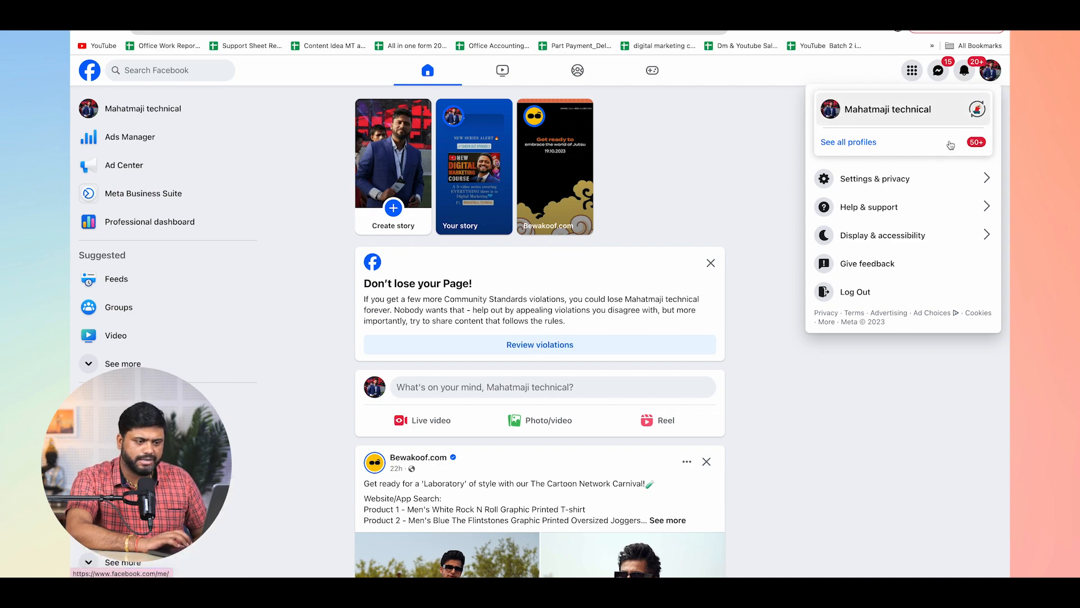
pyautogui.click(883, 179)
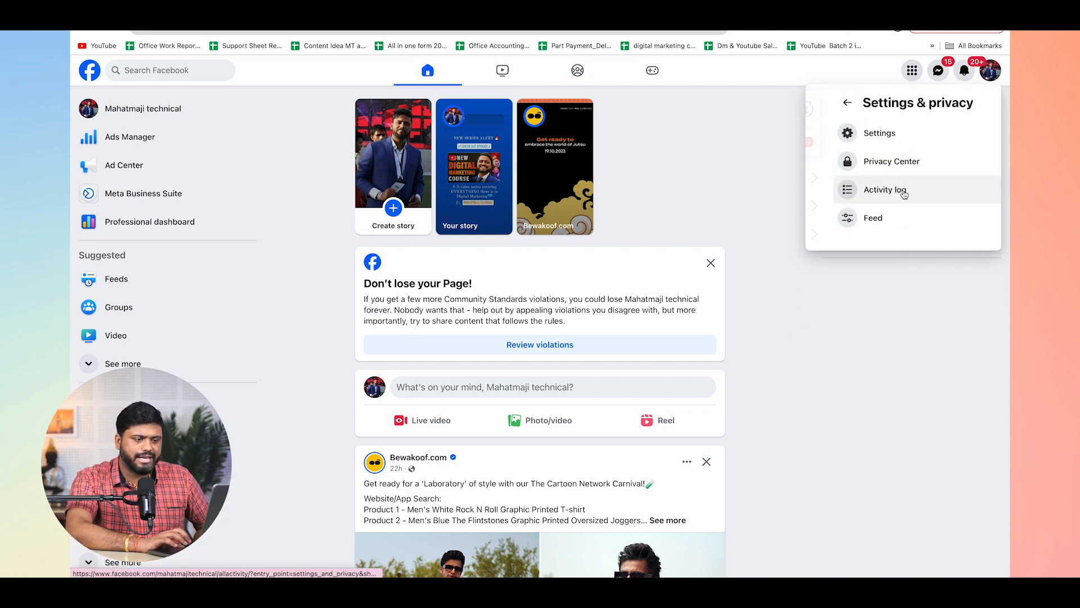
pyautogui.click(873, 137)
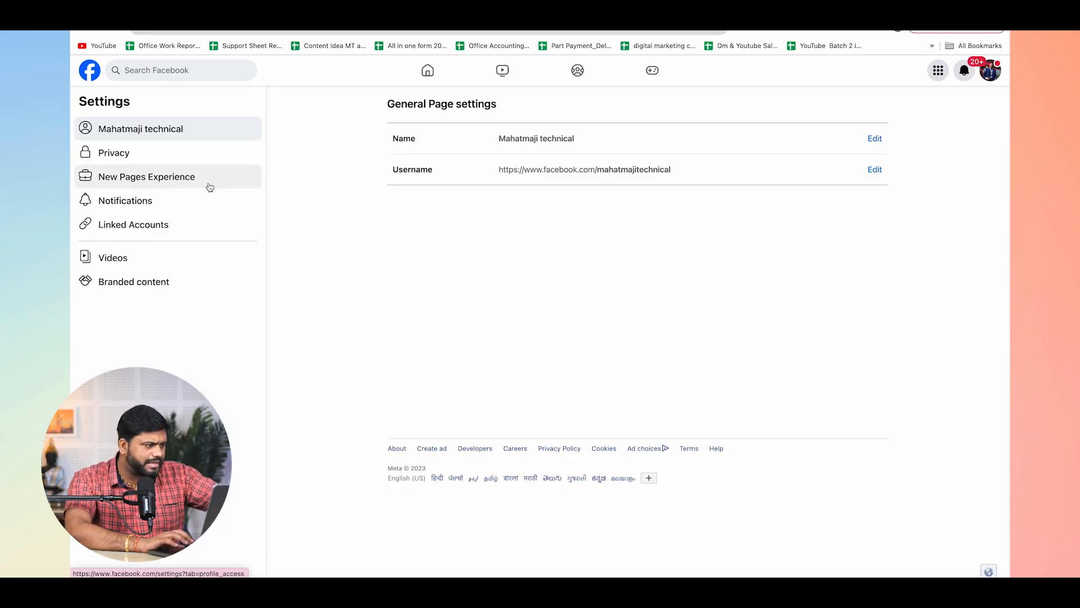
# - Check the Page's linked WhatsApp and Instagram accounts and open the linked Instagram profile
pyautogui.click(136, 225)
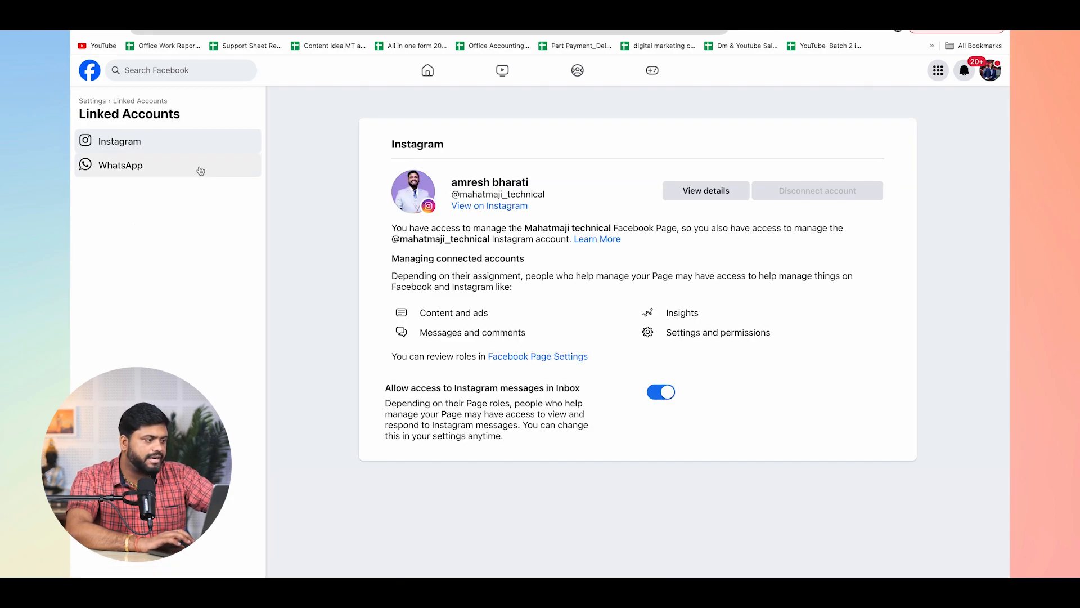
pyautogui.click(153, 172)
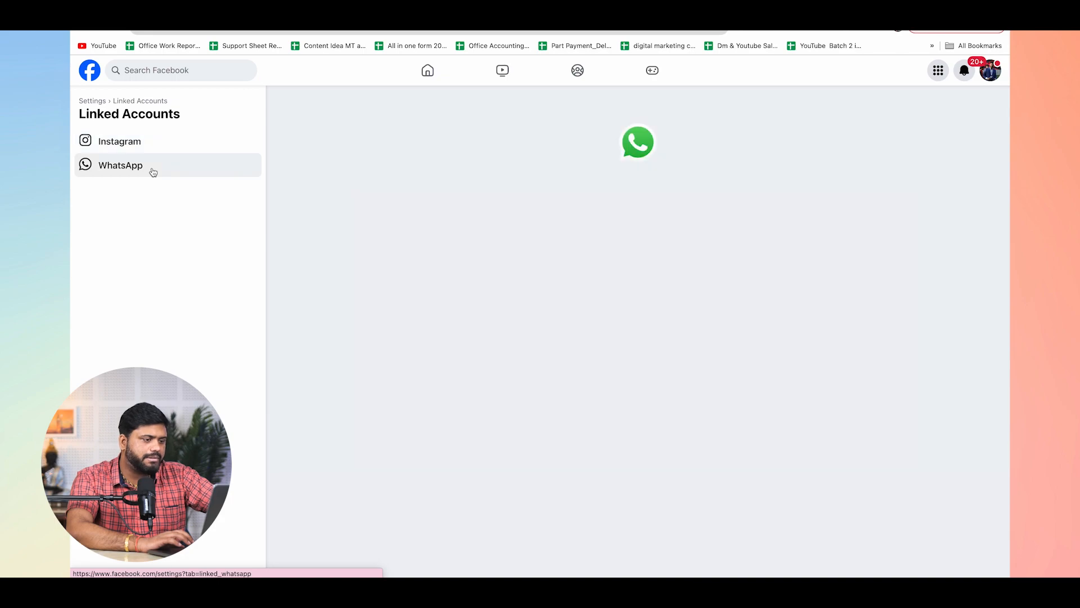
pyautogui.click(141, 148)
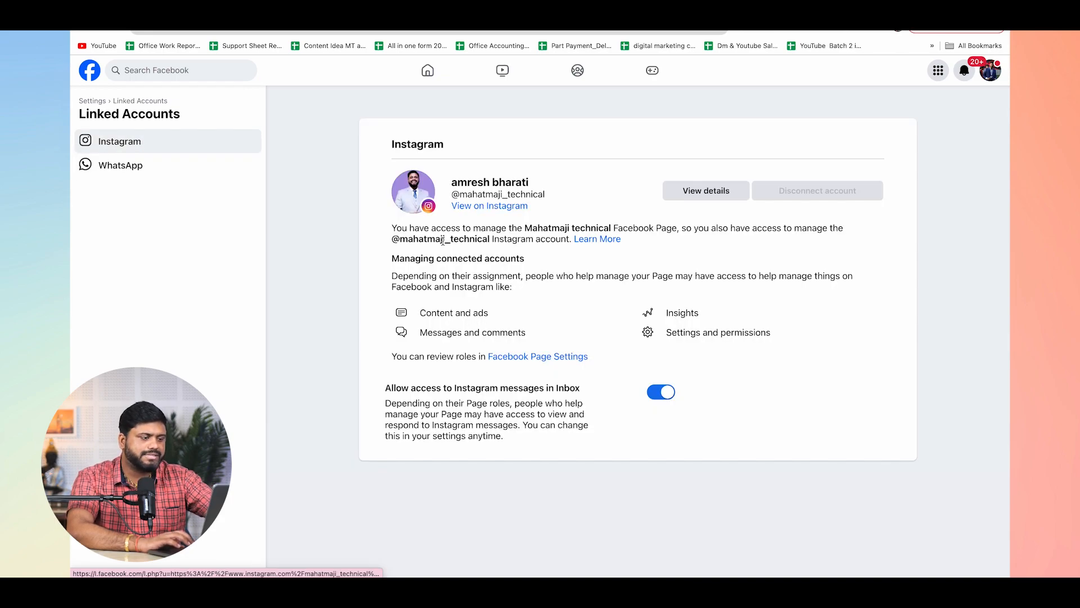
pyautogui.click(494, 205)
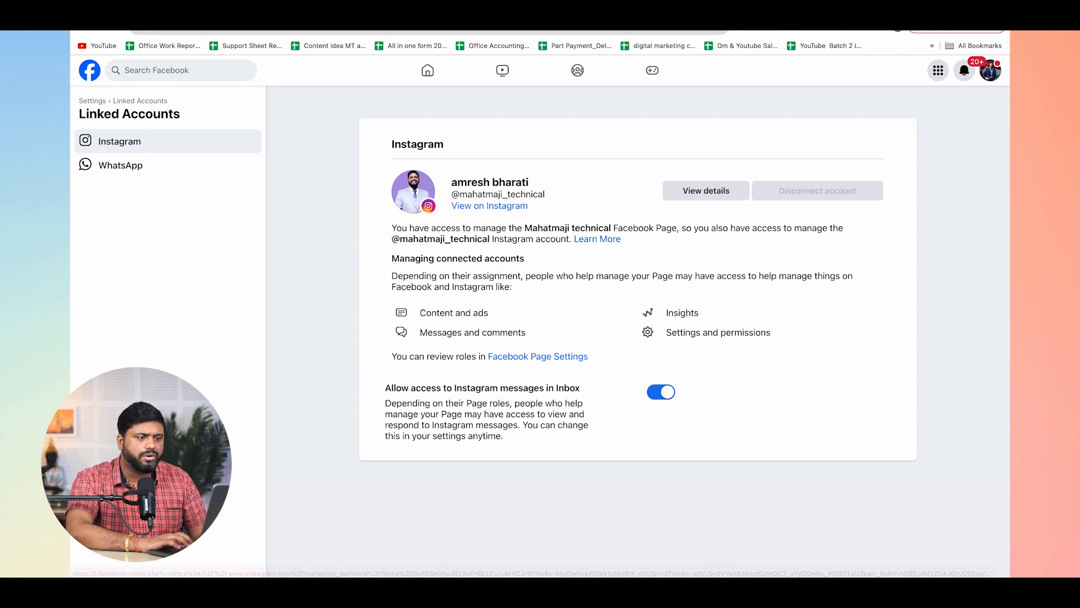
# - Switch back to AD 1 in Ads Manager and review the ad setup choices, keeping Create ad
pyautogui.click(828, 6)
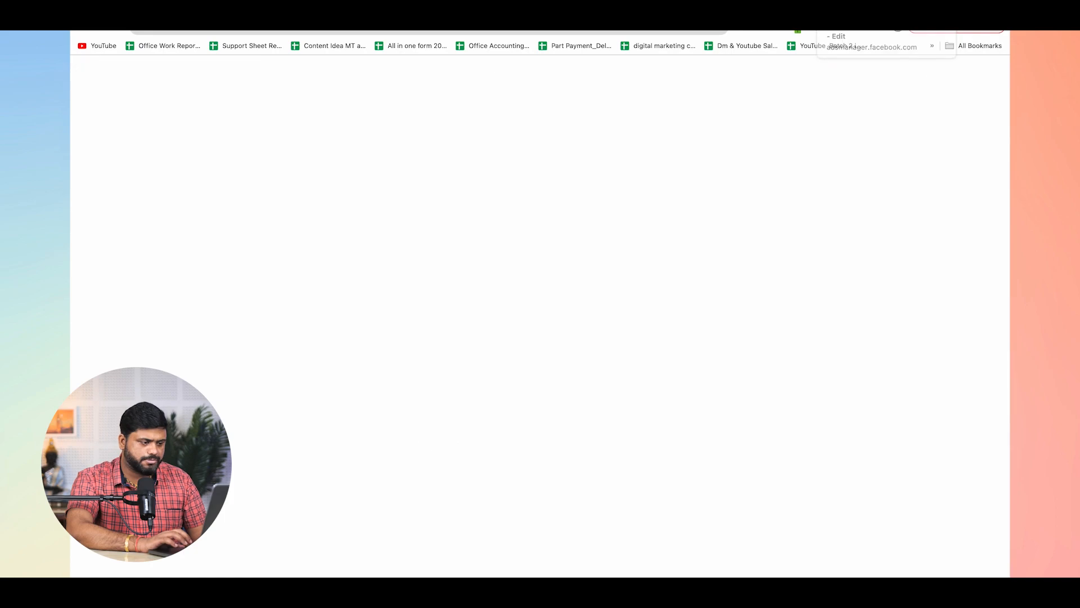
pyautogui.scroll(-2, 368, 332)
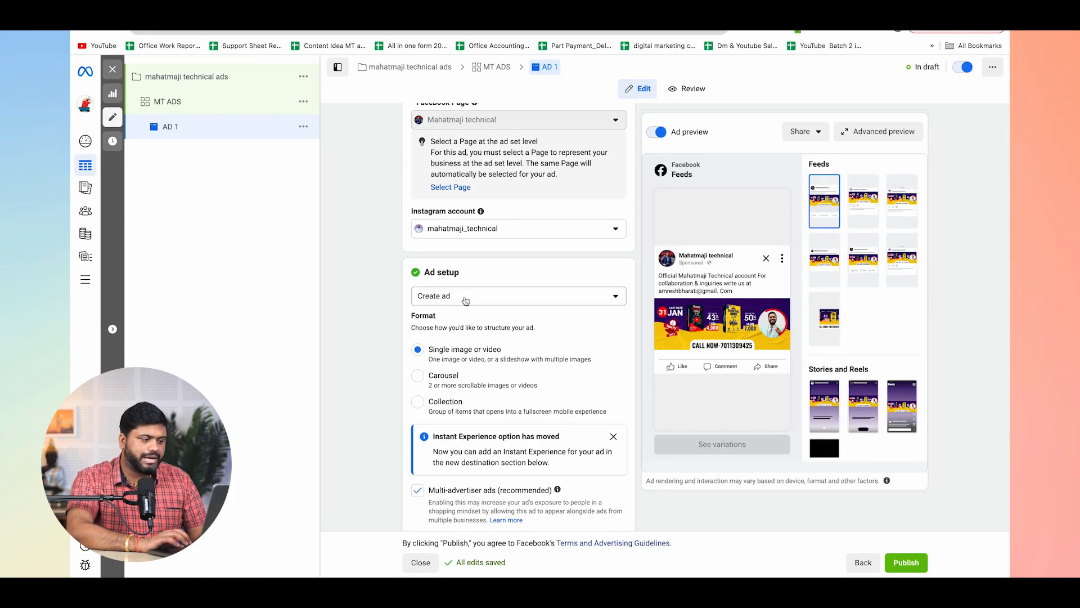
pyautogui.scroll(-1, 360, 369)
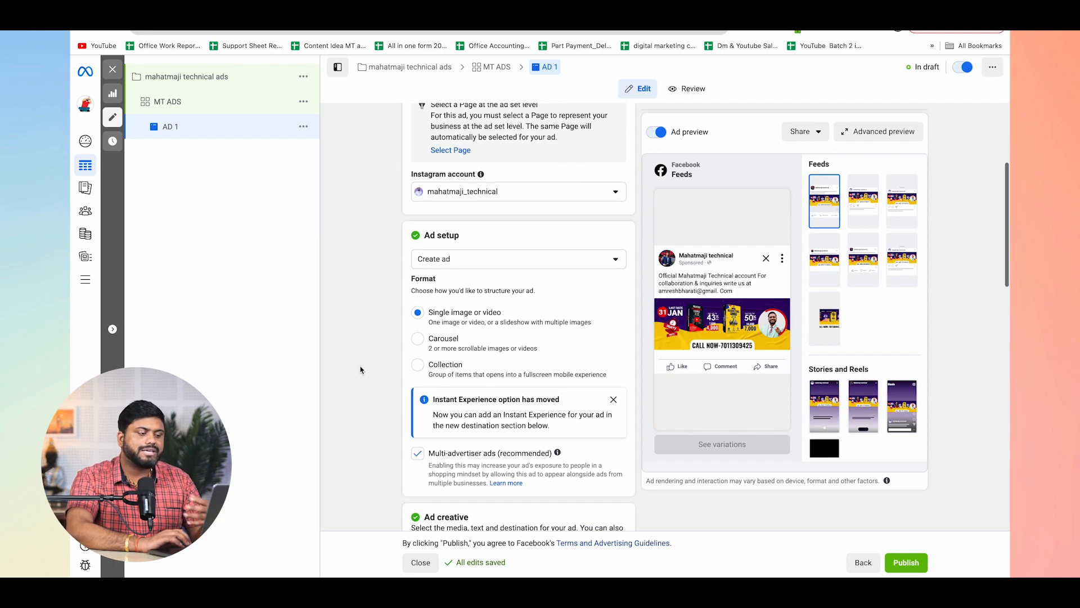
pyautogui.click(488, 259)
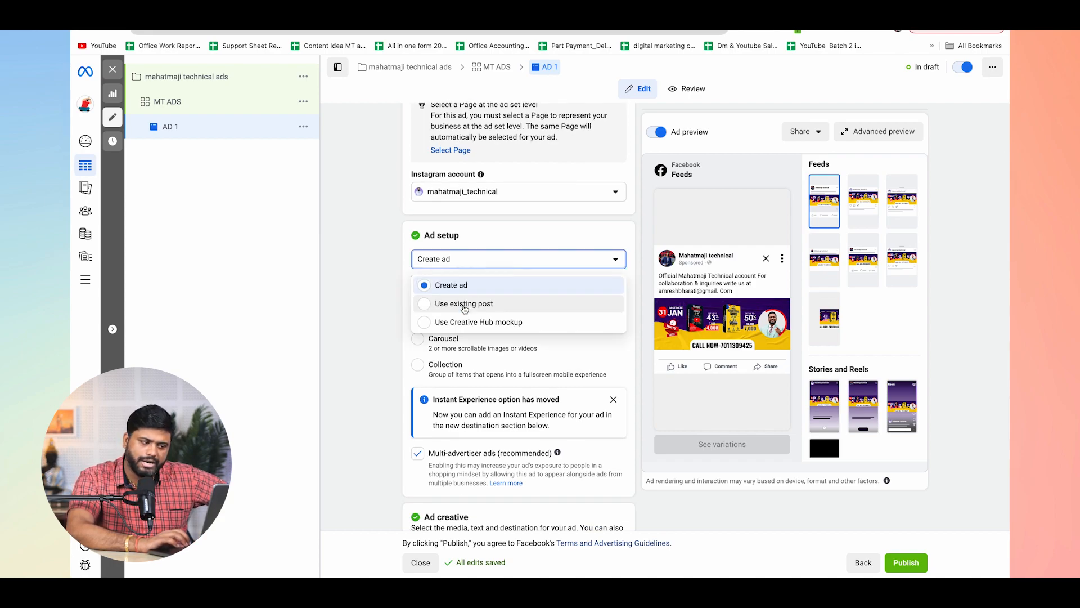
pyautogui.click(394, 292)
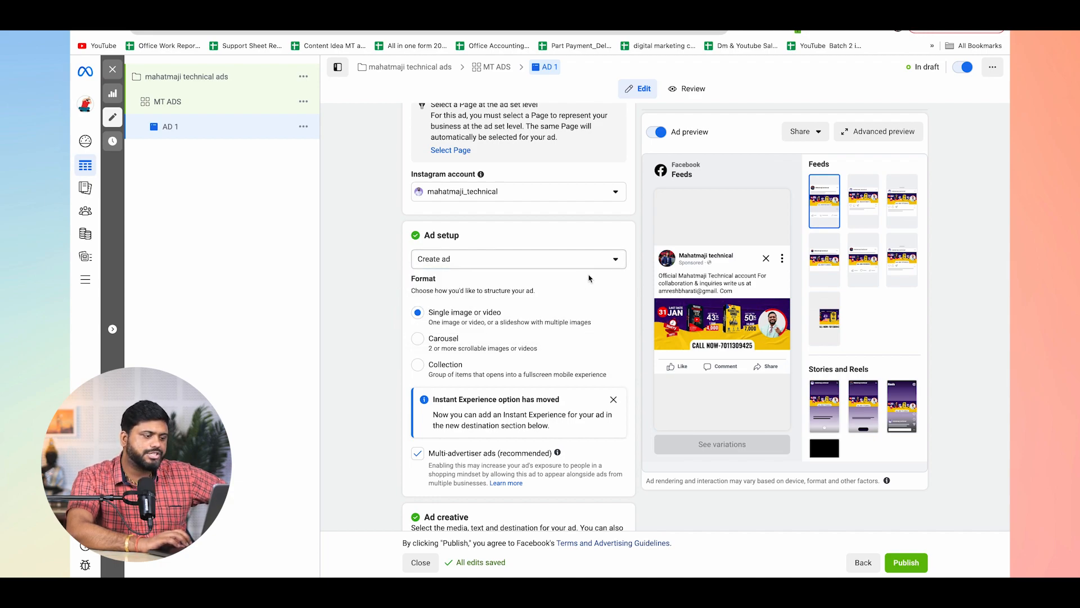
# - Remove the existing media from AD 1's ad creative
pyautogui.scroll(-1, 544, 305)
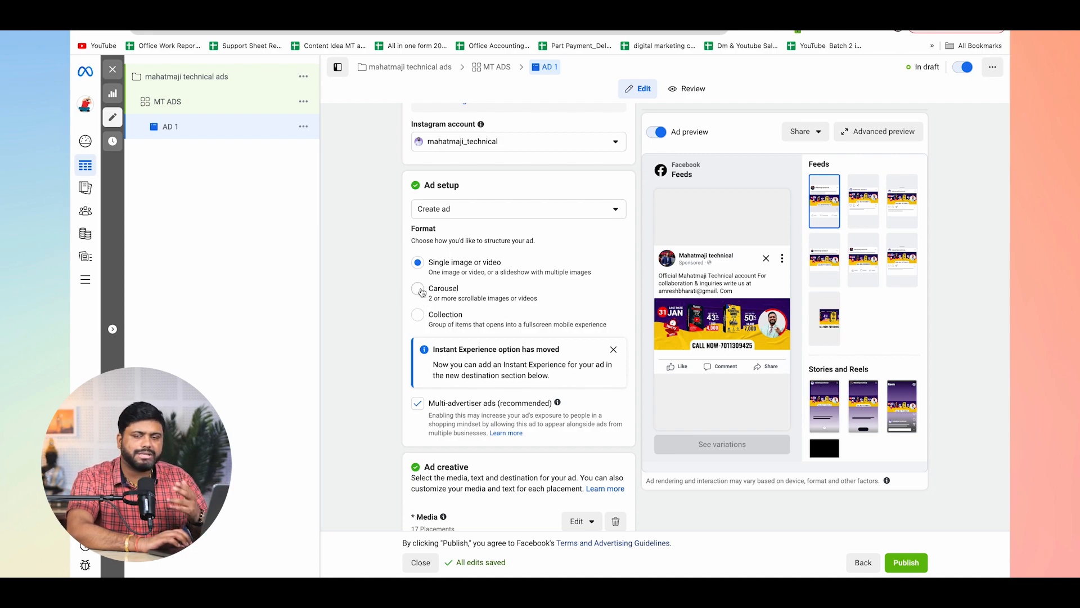
pyautogui.scroll(-1, 422, 291)
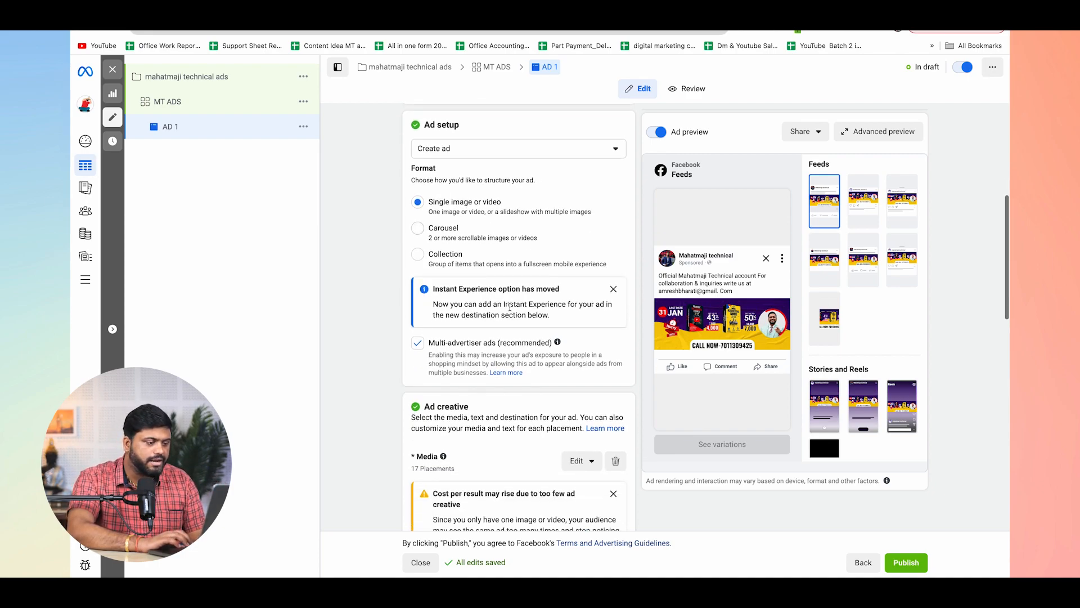
pyautogui.scroll(-1, 439, 350)
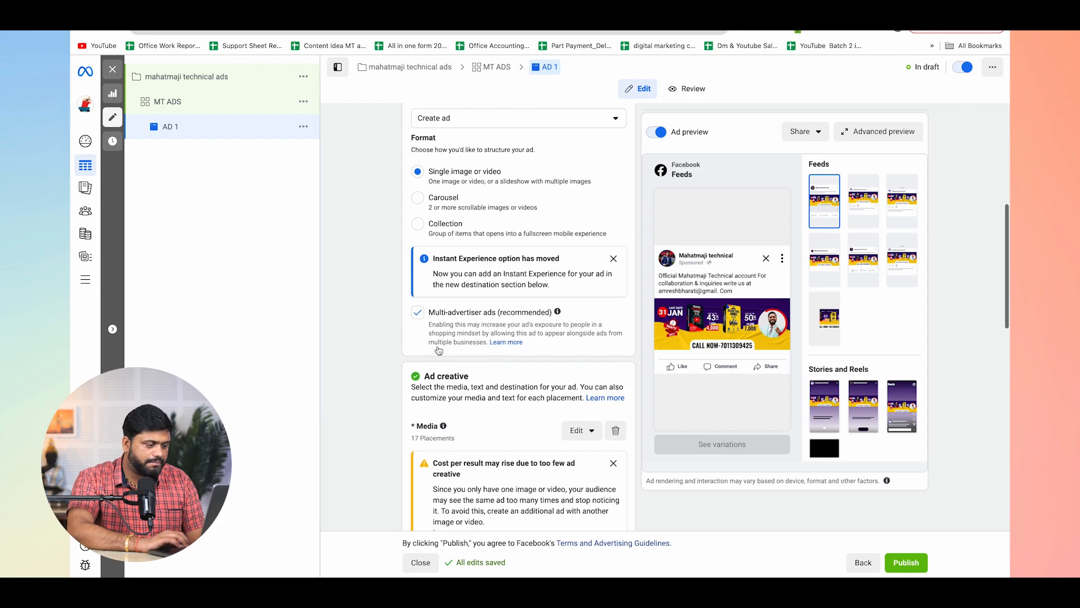
pyautogui.scroll(-1, 439, 350)
pyautogui.scroll(2, 439, 350)
pyautogui.scroll(-2, 439, 350)
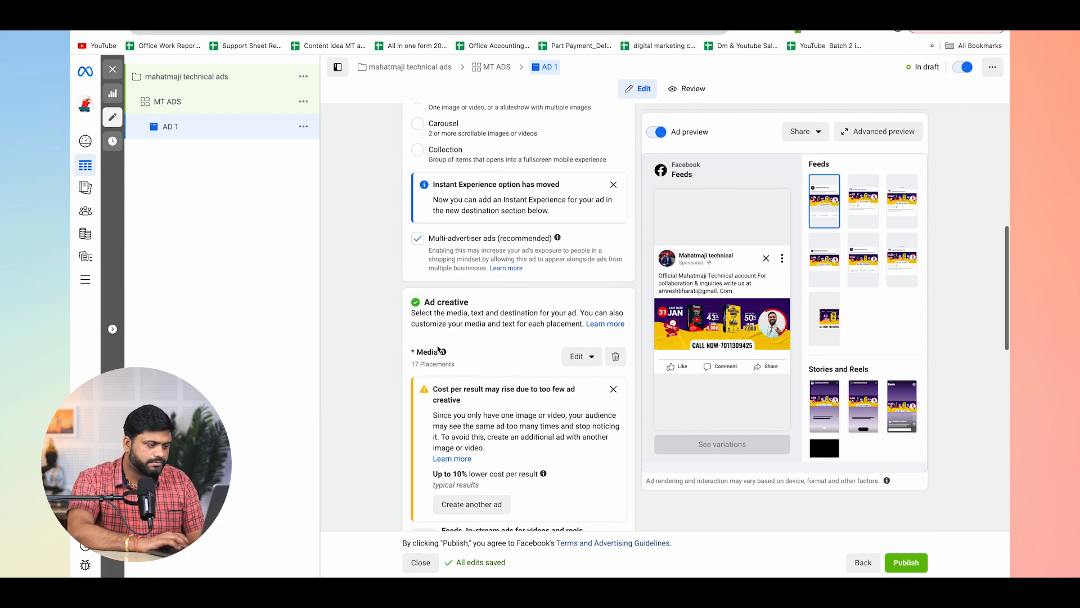
pyautogui.scroll(-1, 438, 349)
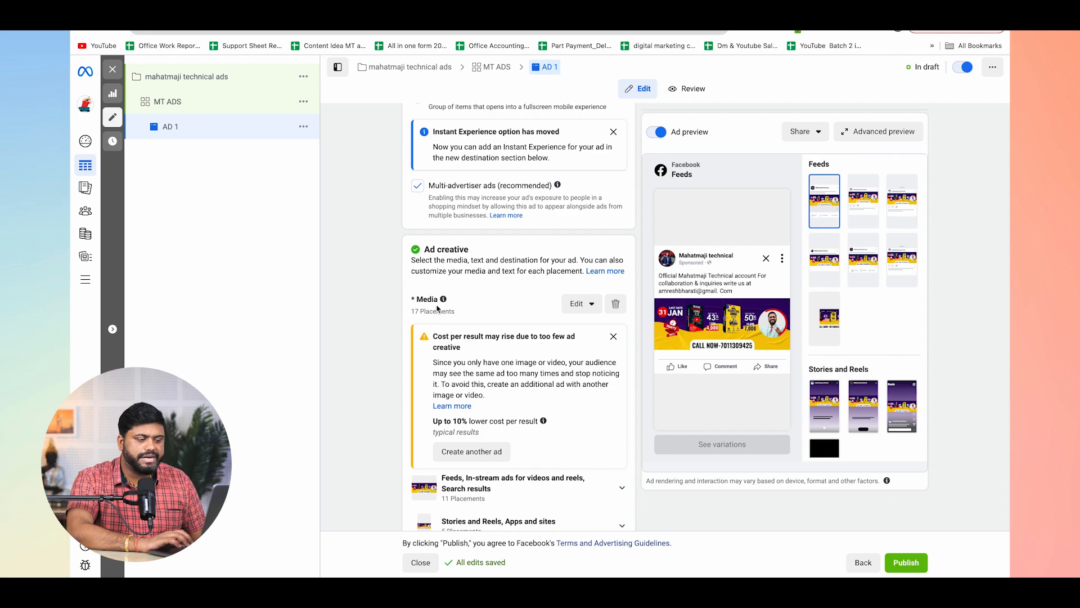
pyautogui.click(615, 305)
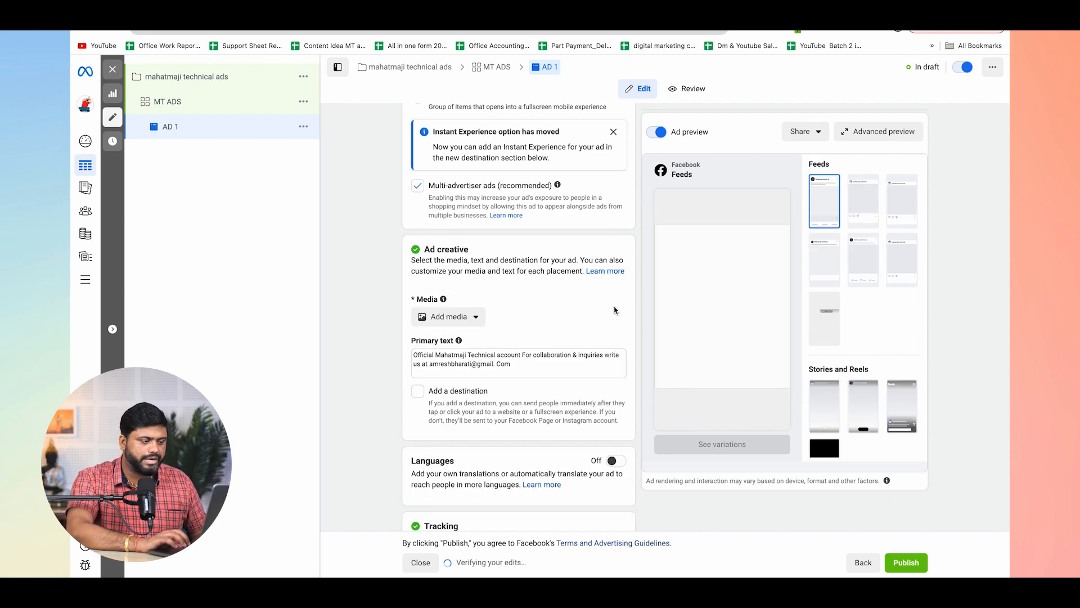
# - Add the recommended 1440 × 1440 image of the man in front of the white car as the ad's media and proceed to cropping
pyautogui.click(440, 316)
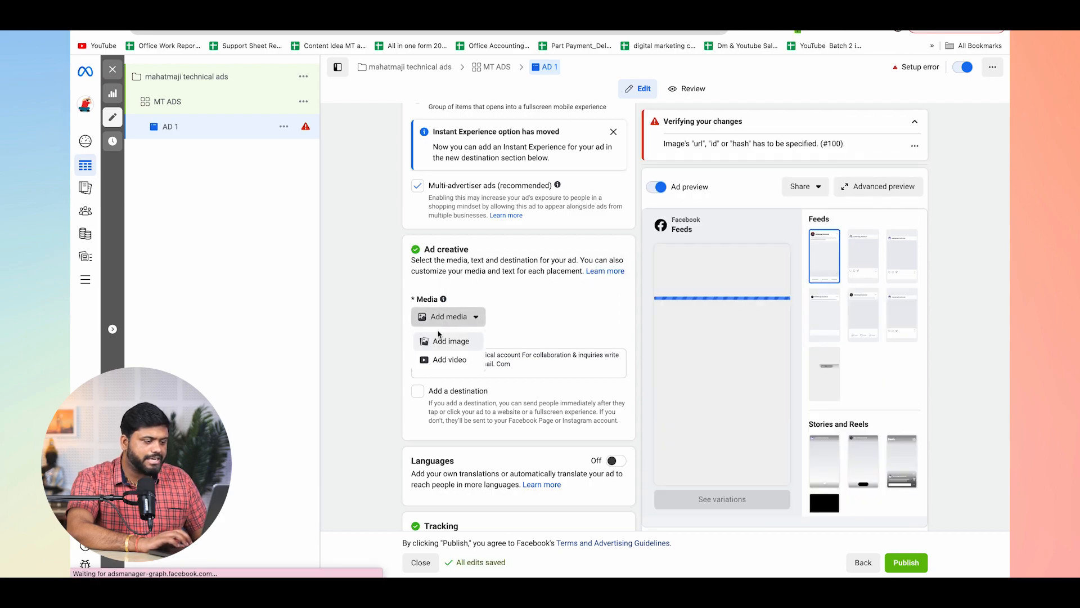
pyautogui.click(439, 345)
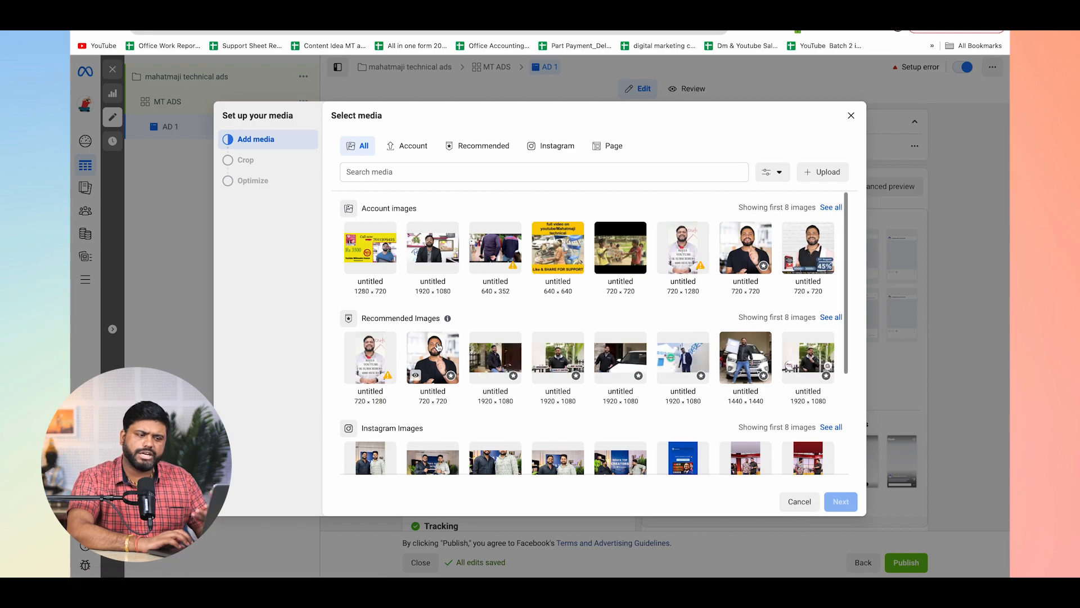
pyautogui.scroll(-3, 438, 347)
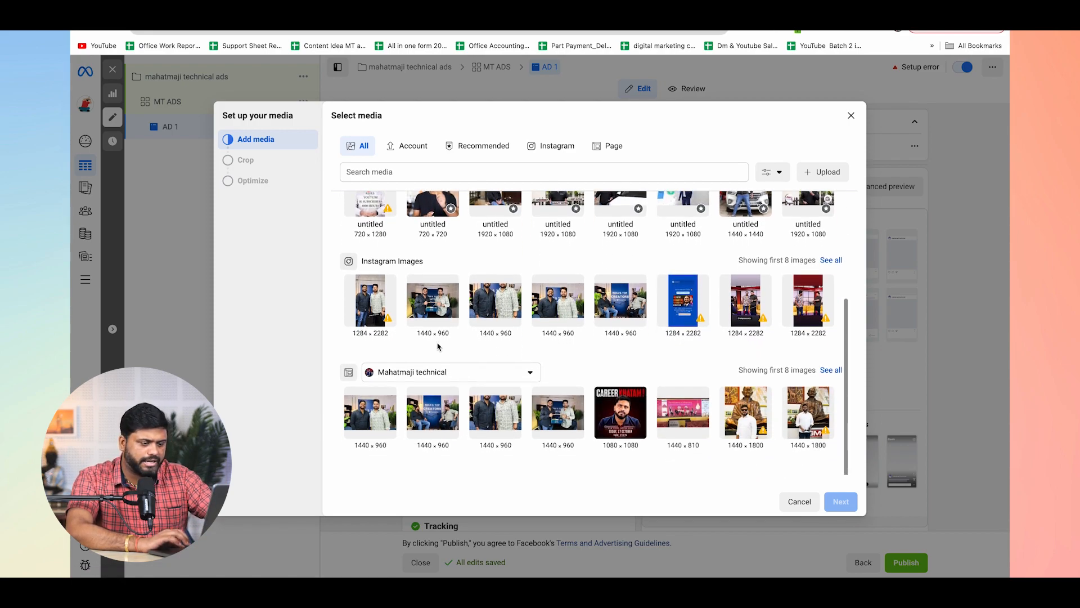
pyautogui.scroll(1, 589, 367)
pyautogui.scroll(-1, 588, 366)
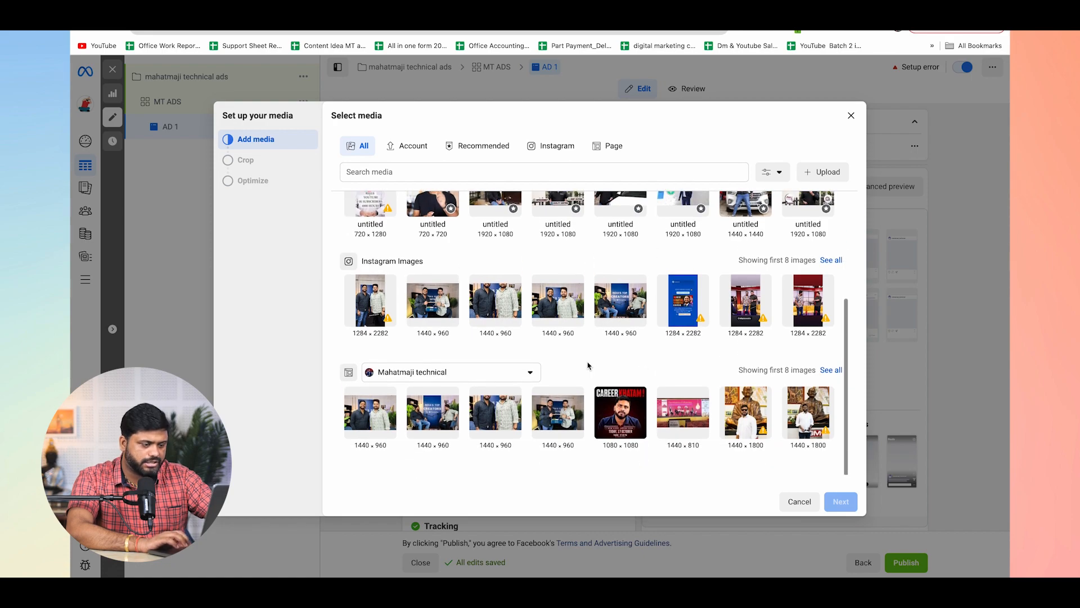
pyautogui.scroll(1, 741, 269)
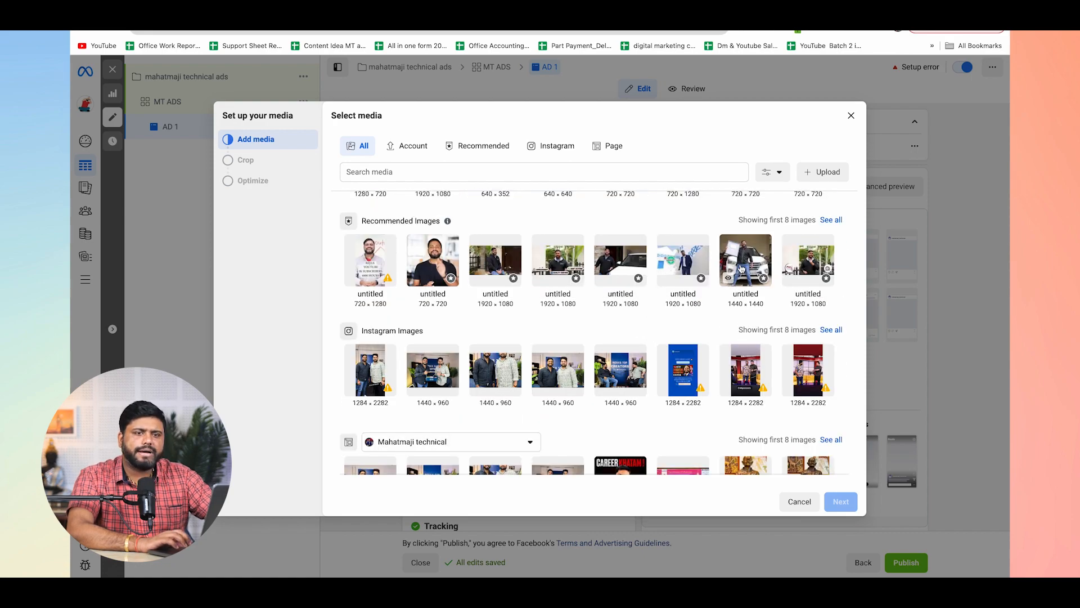
pyautogui.click(742, 269)
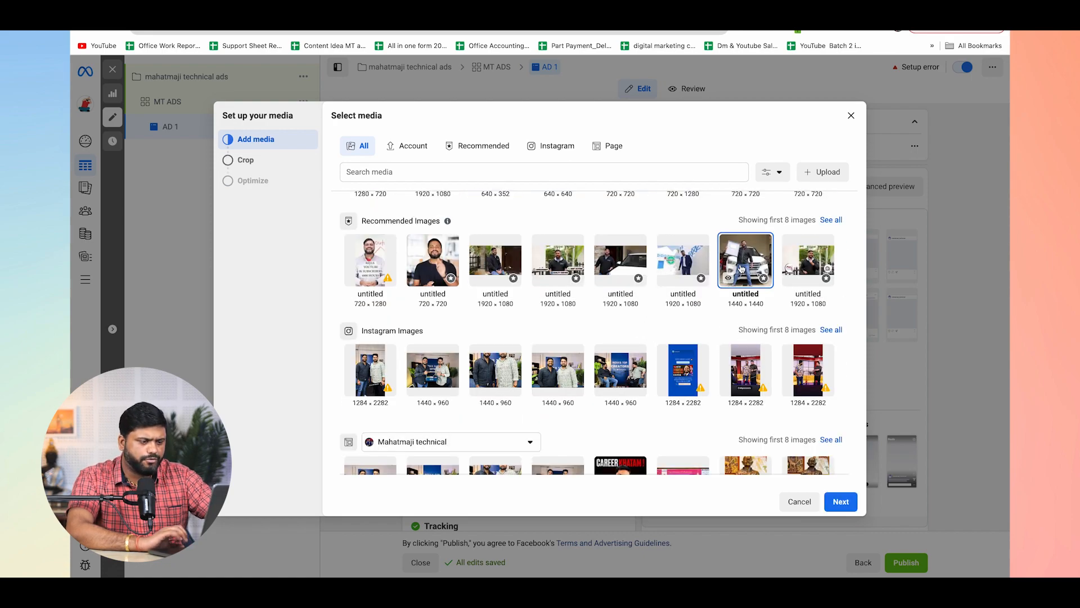
pyautogui.click(837, 509)
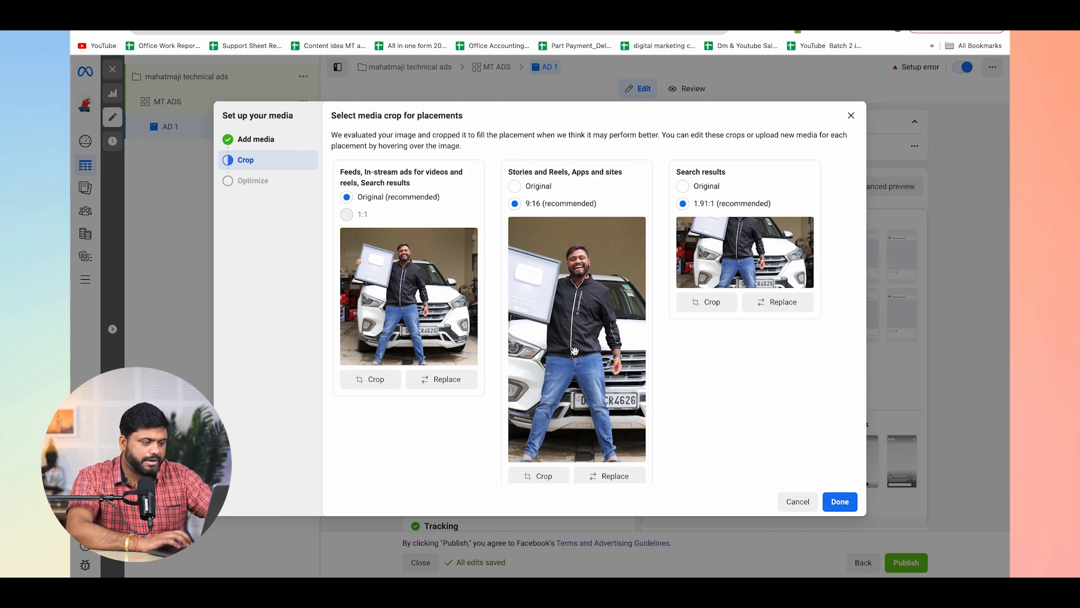
# - Reposition the 9:16 Stories and Reels crop and the 1.91:1 Search results crop to frame the man and his plaque, and apply the media
pyautogui.moveTo(569, 348); pyautogui.dragTo(599, 348)
pyautogui.moveTo(734, 245); pyautogui.dragTo(735, 296)
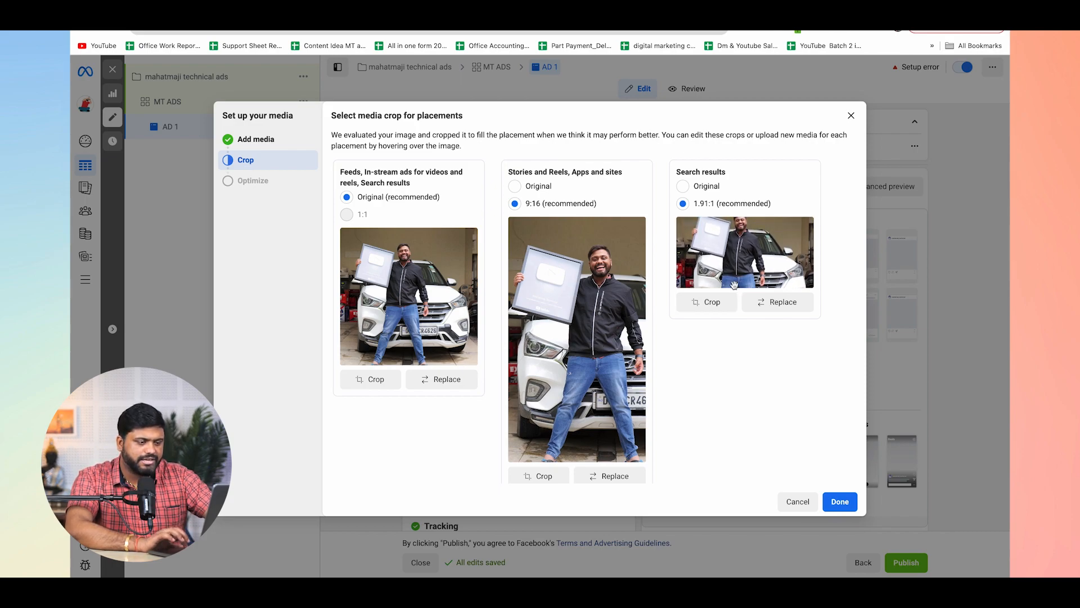
pyautogui.moveTo(737, 252); pyautogui.dragTo(737, 273)
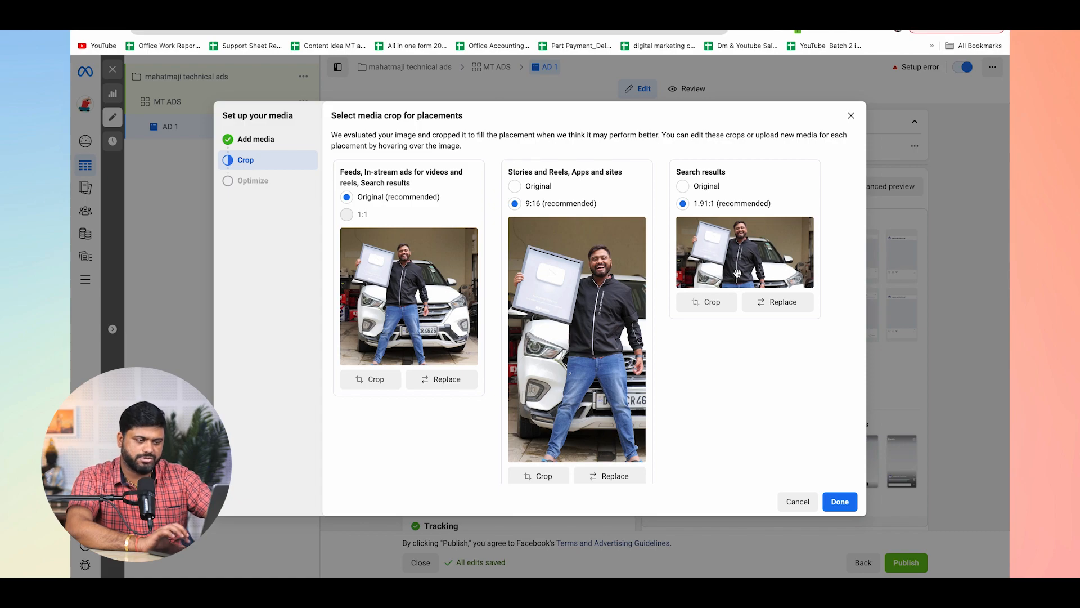
pyautogui.click(842, 503)
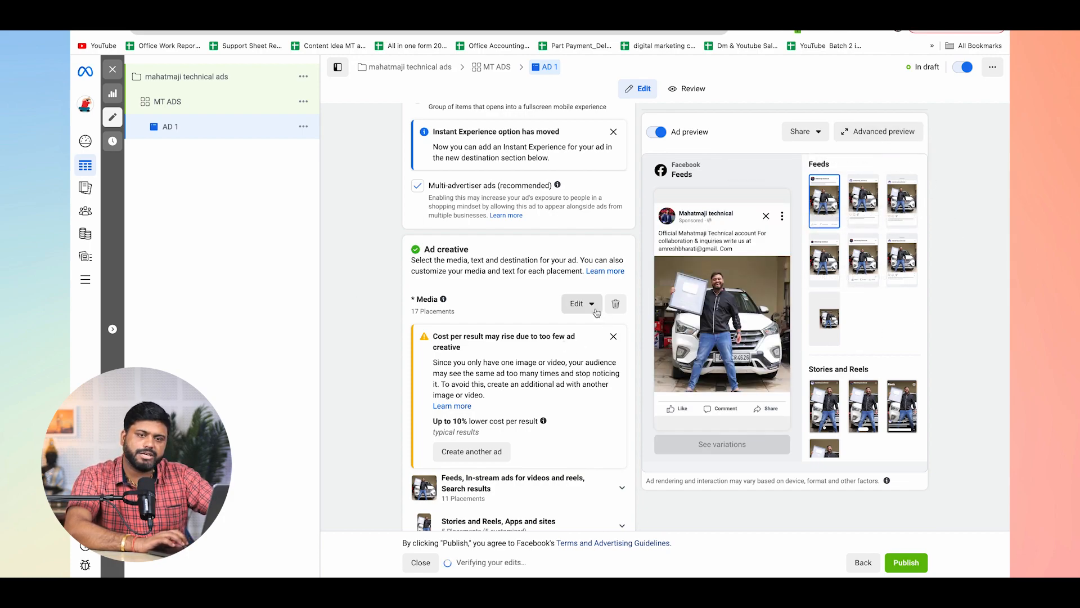
# - Review the ad's placement media, music, primary text, destination, languages and tracking settings
pyautogui.scroll(-3, 383, 369)
pyautogui.scroll(-1, 383, 369)
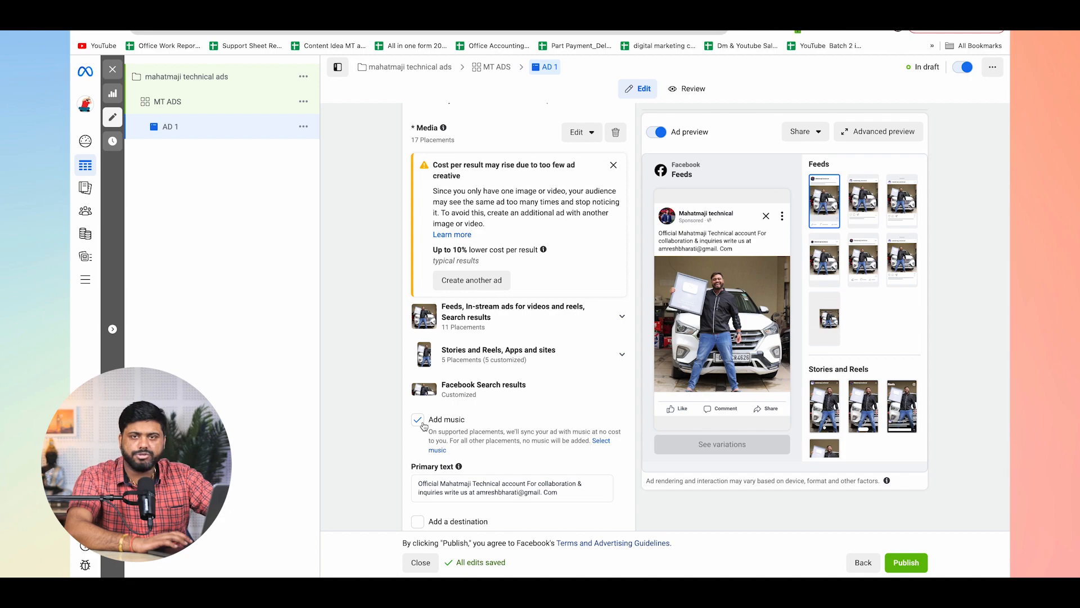
pyautogui.scroll(-3, 423, 426)
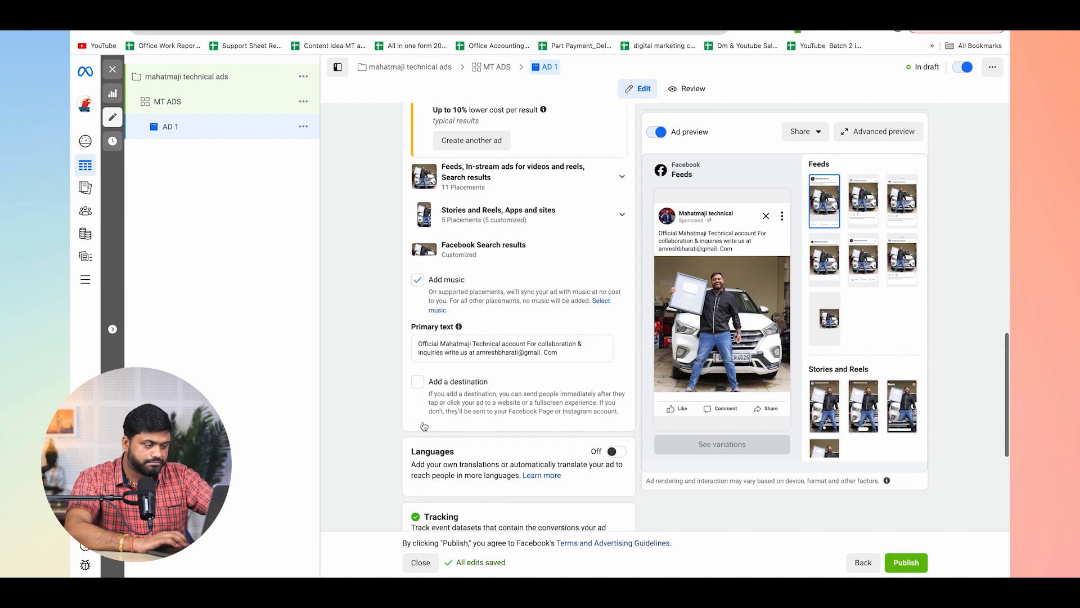
pyautogui.scroll(-2, 424, 426)
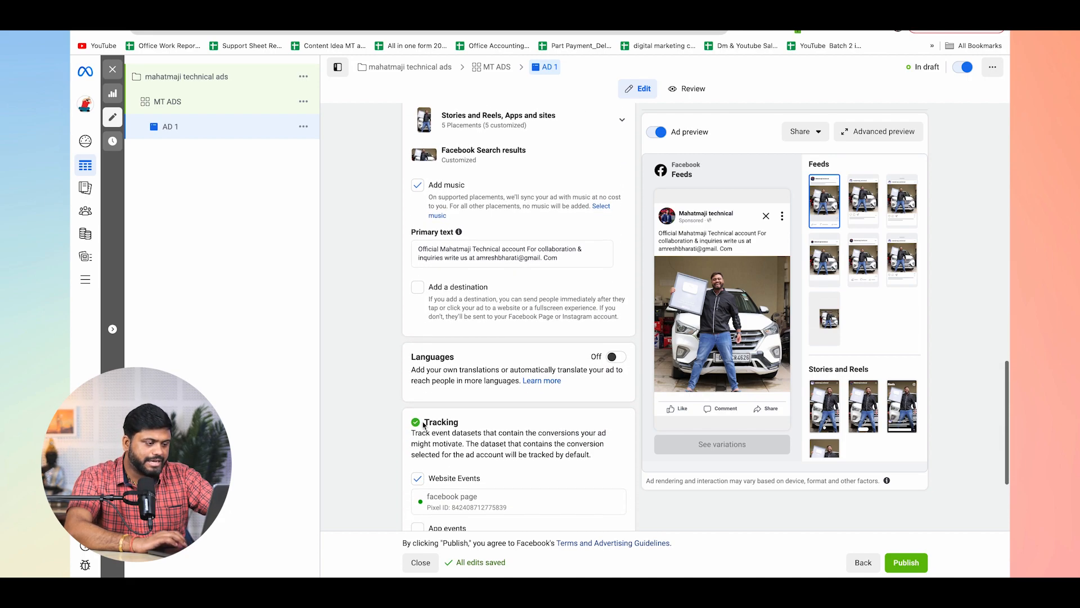
pyautogui.scroll(-2, 364, 396)
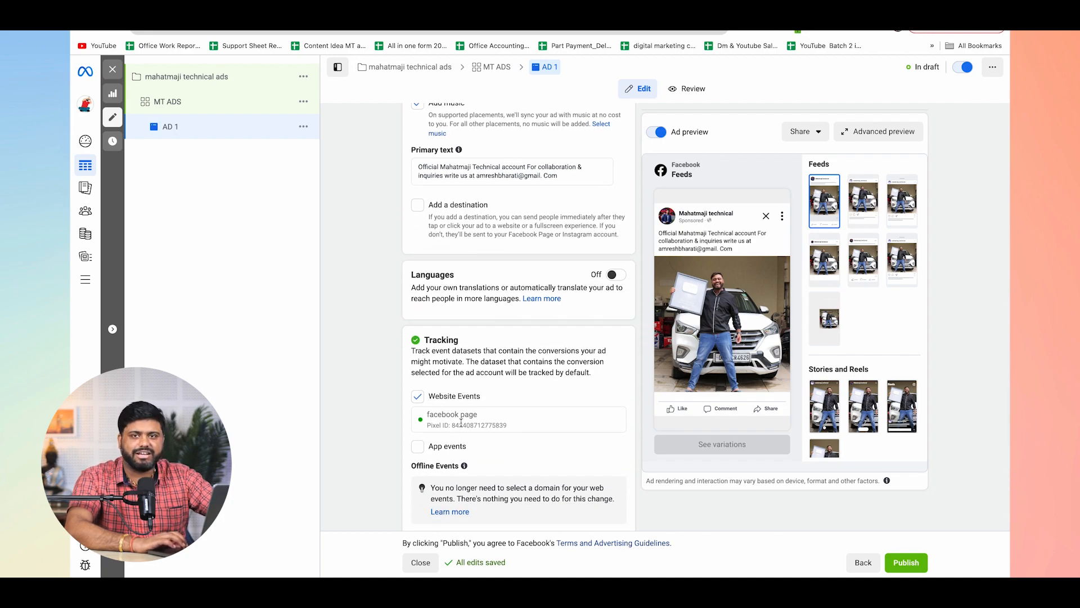
pyautogui.scroll(-1, 462, 422)
pyautogui.moveTo(462, 424)
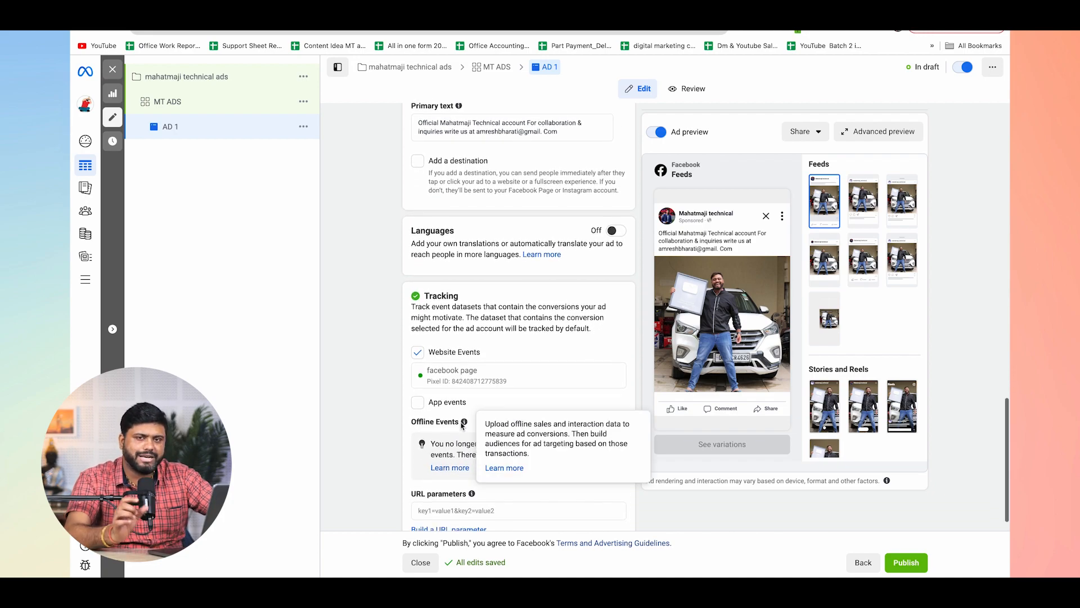
pyautogui.scroll(-1, 462, 425)
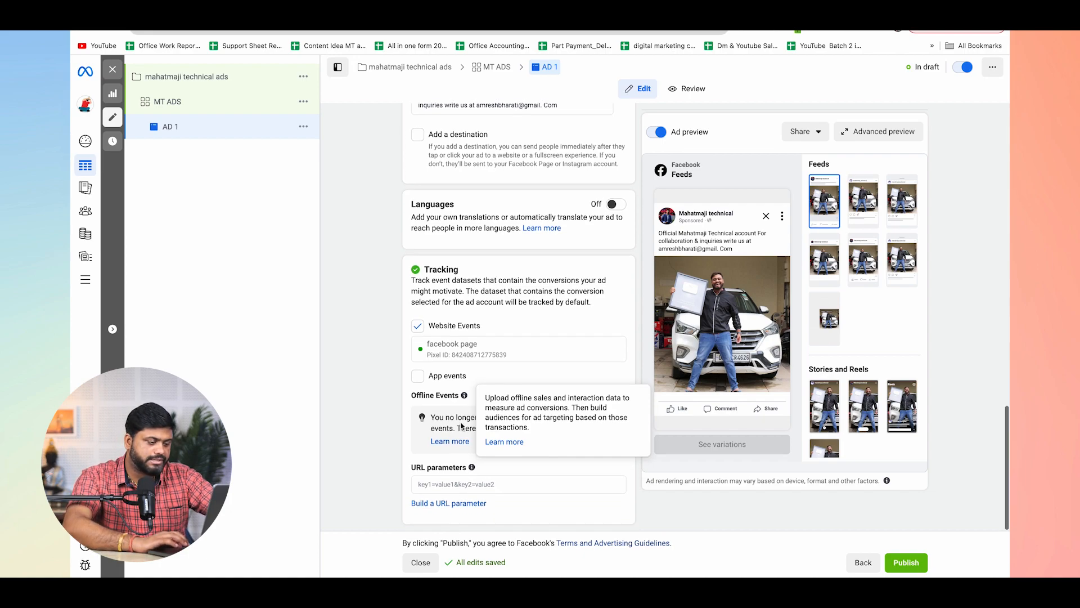
# - Publish the campaign with its ad set and ad, dismissing the A/B test setup and closing the editor
pyautogui.click(919, 563)
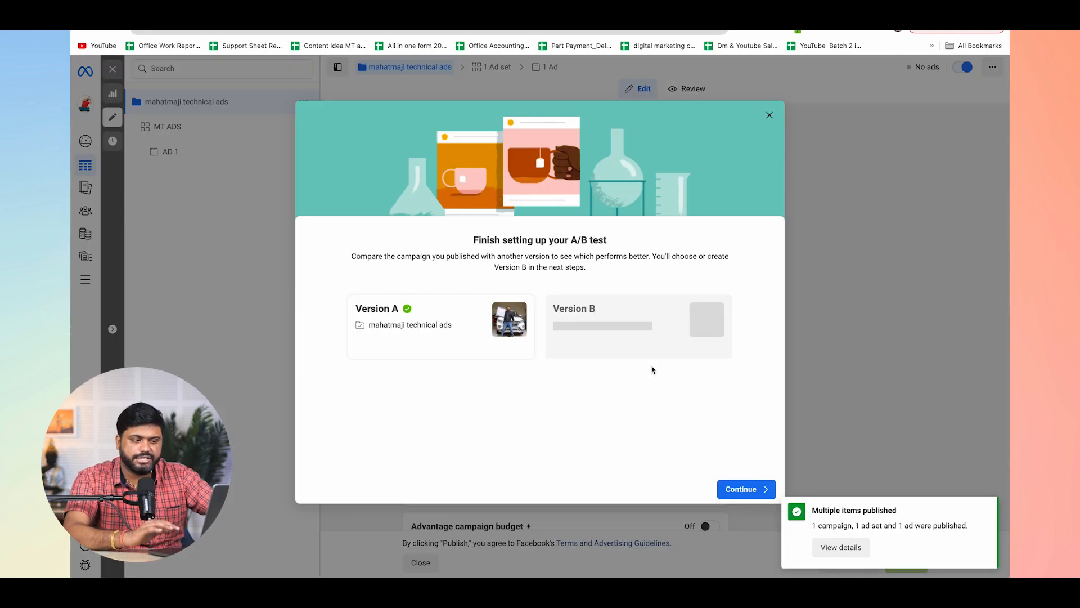
pyautogui.click(751, 489)
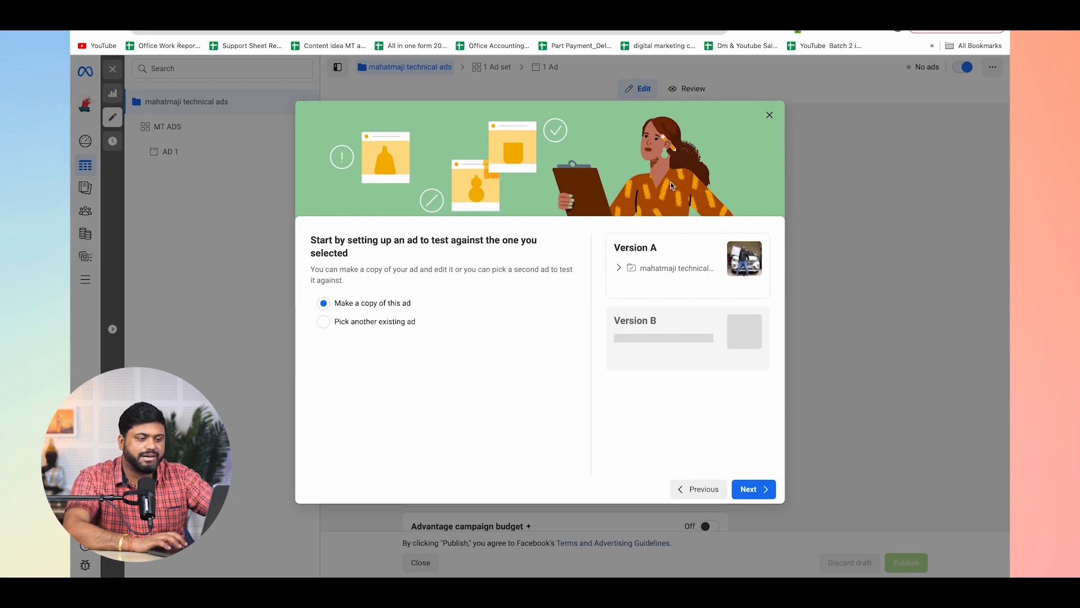
pyautogui.click(771, 115)
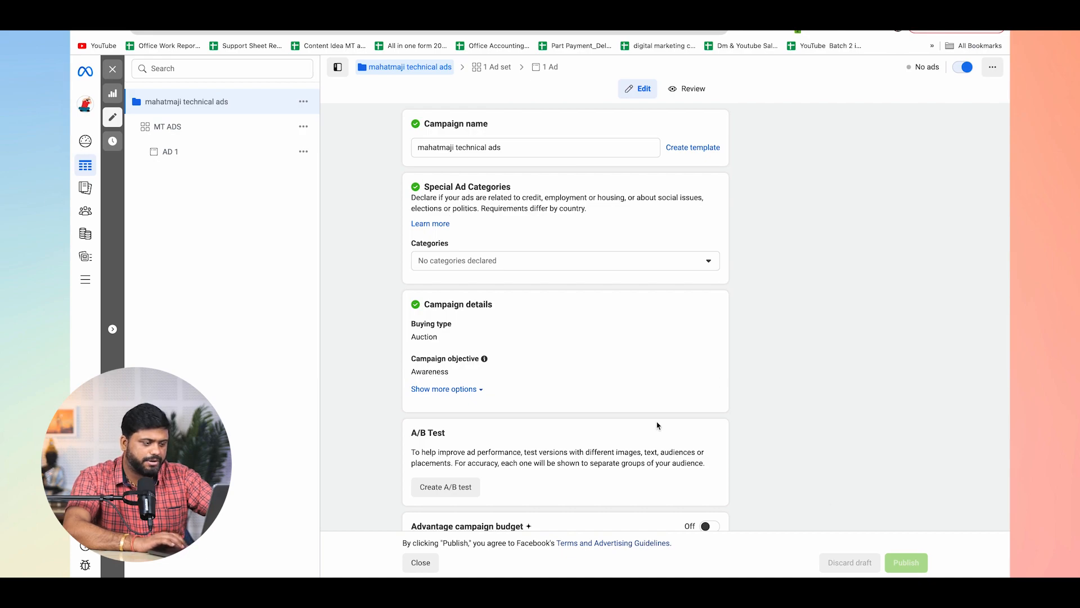
pyautogui.scroll(-2, 657, 425)
pyautogui.click(420, 563)
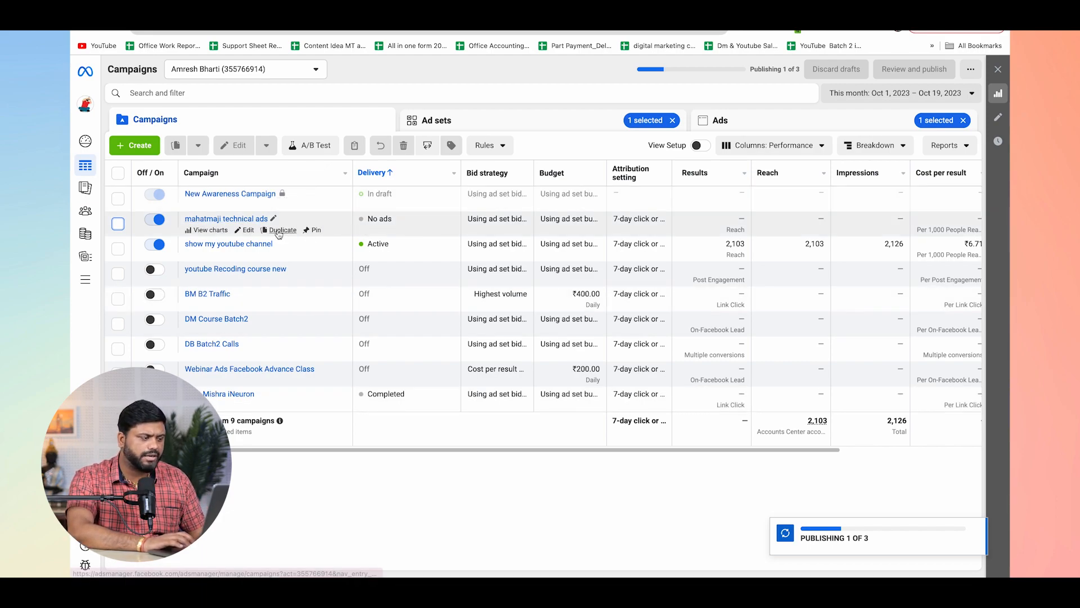
# - Open the mahatmaji technical ads campaign for editing and review the budget and schedule of its MT ADS ad set
pyautogui.click(246, 230)
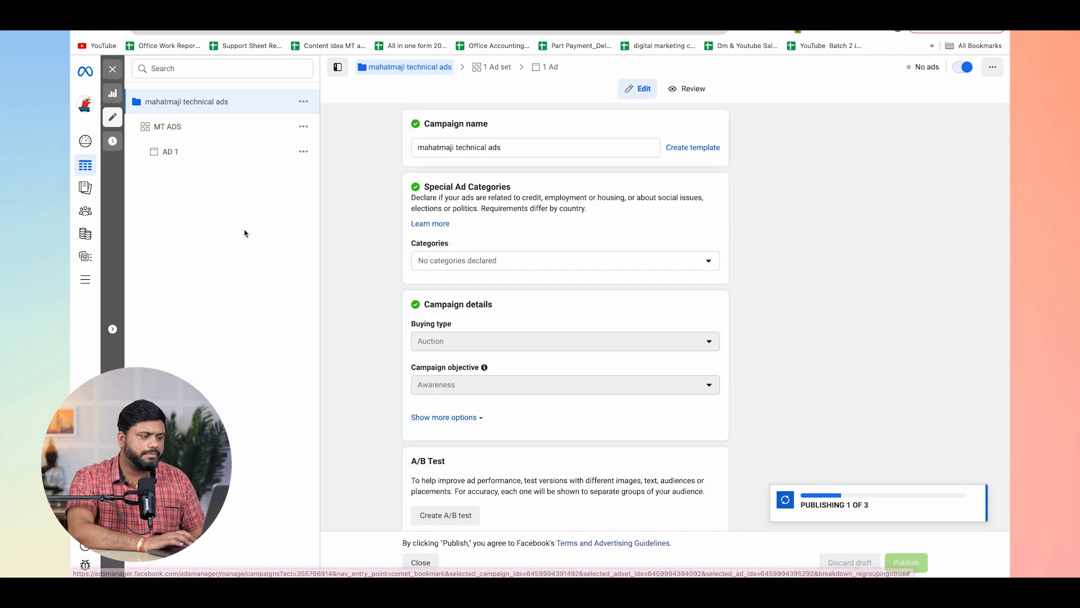
pyautogui.click(195, 129)
pyautogui.scroll(-7, 427, 367)
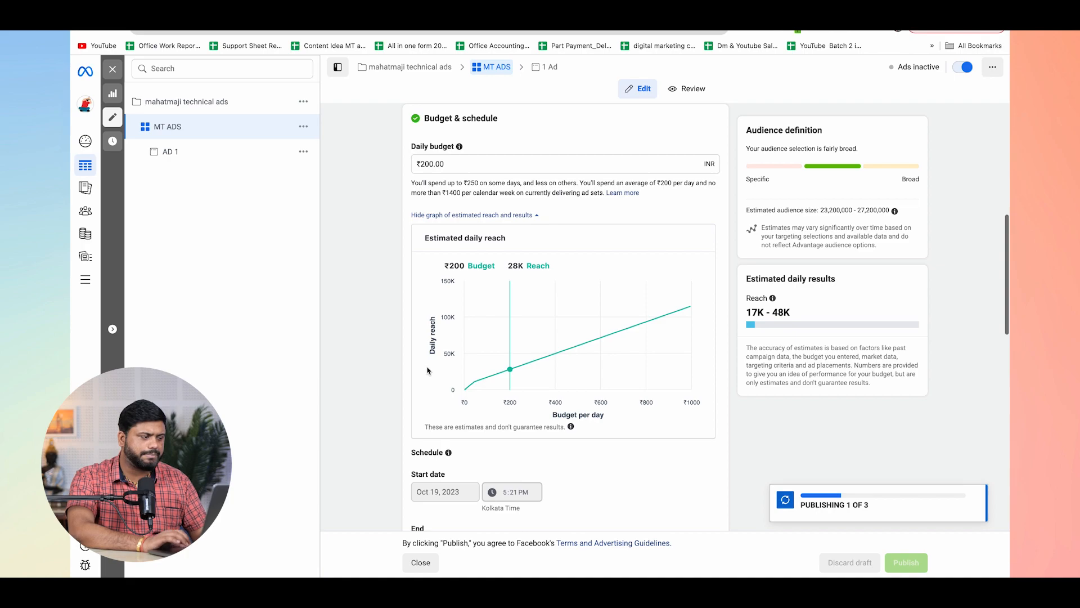
pyautogui.scroll(7, 429, 371)
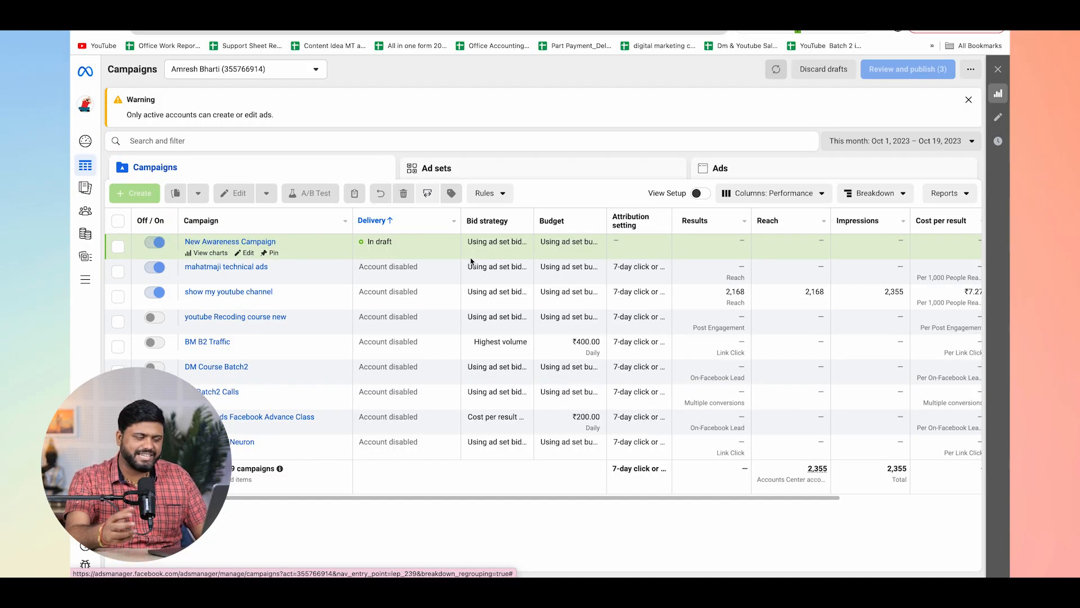
# - Go from the account overview to Events Manager and open the "facebook page" pixel among the data sources
pyautogui.moveTo(118, 149)
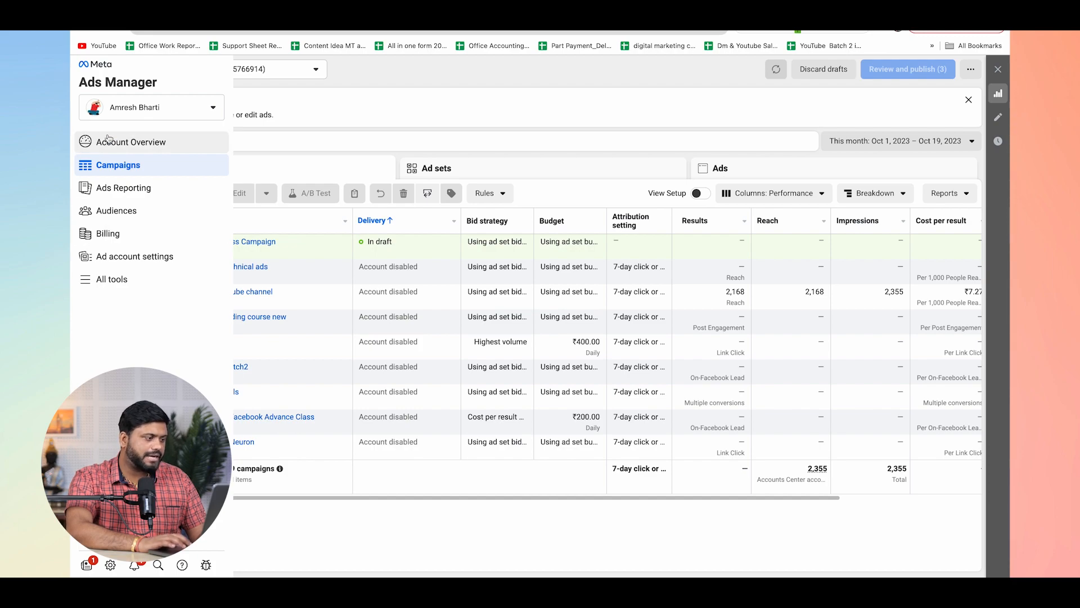
pyautogui.click(109, 142)
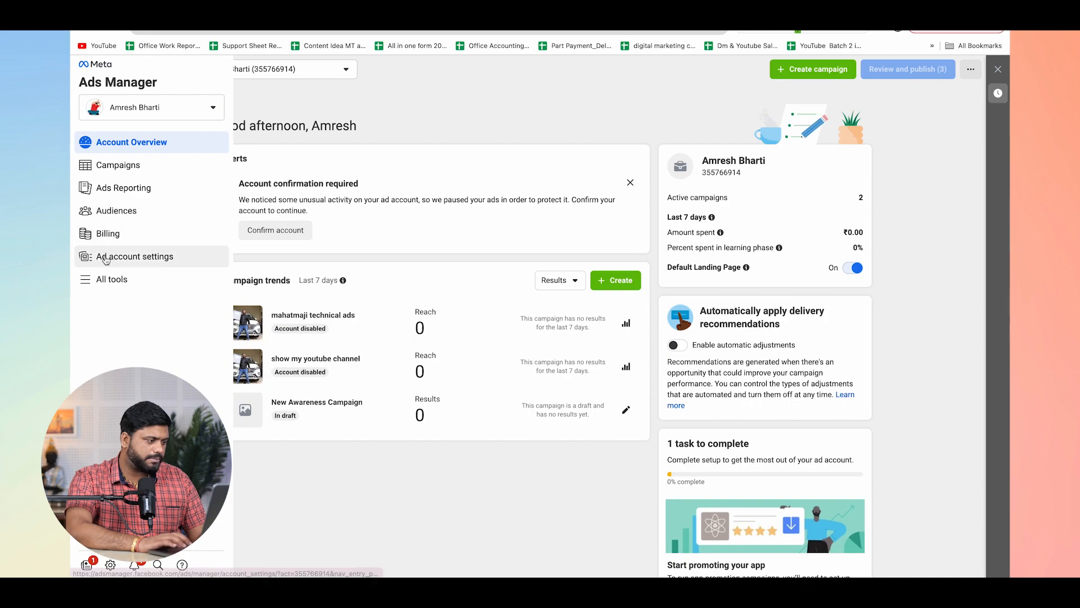
pyautogui.click(94, 284)
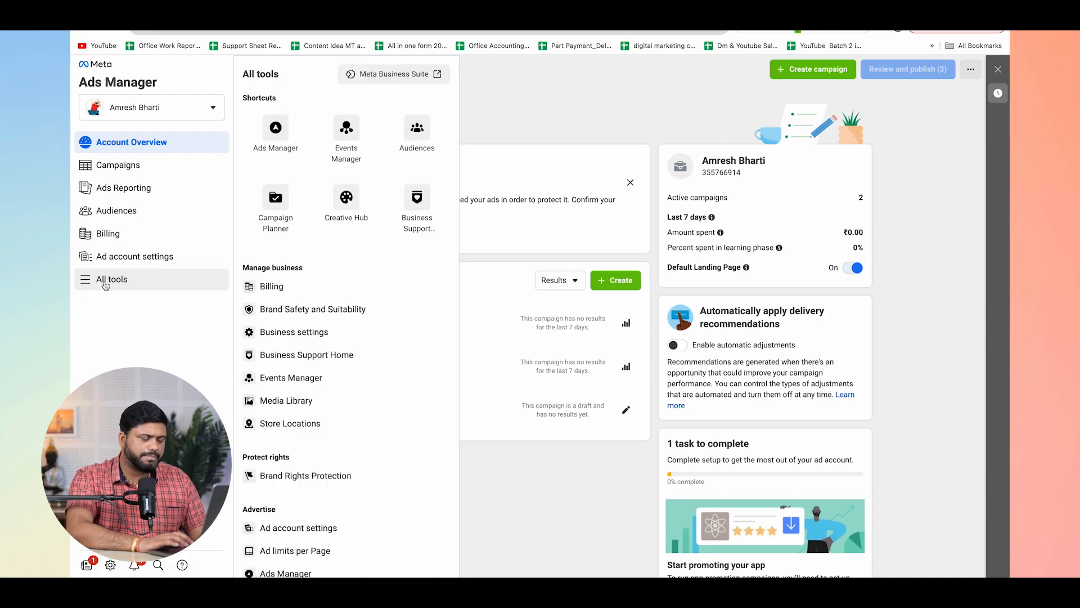
pyautogui.click(354, 142)
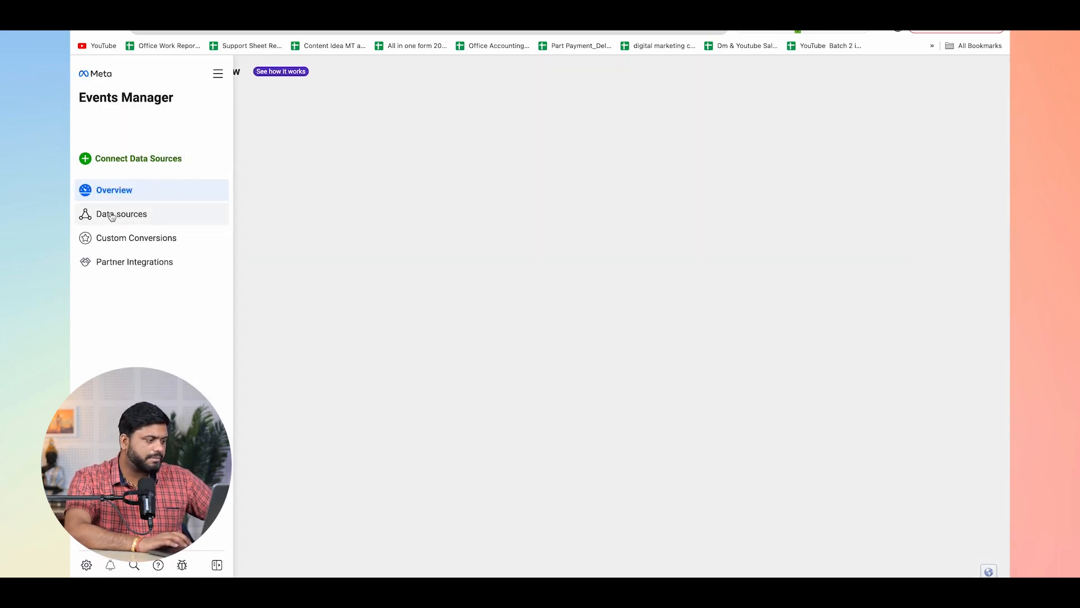
pyautogui.click(112, 215)
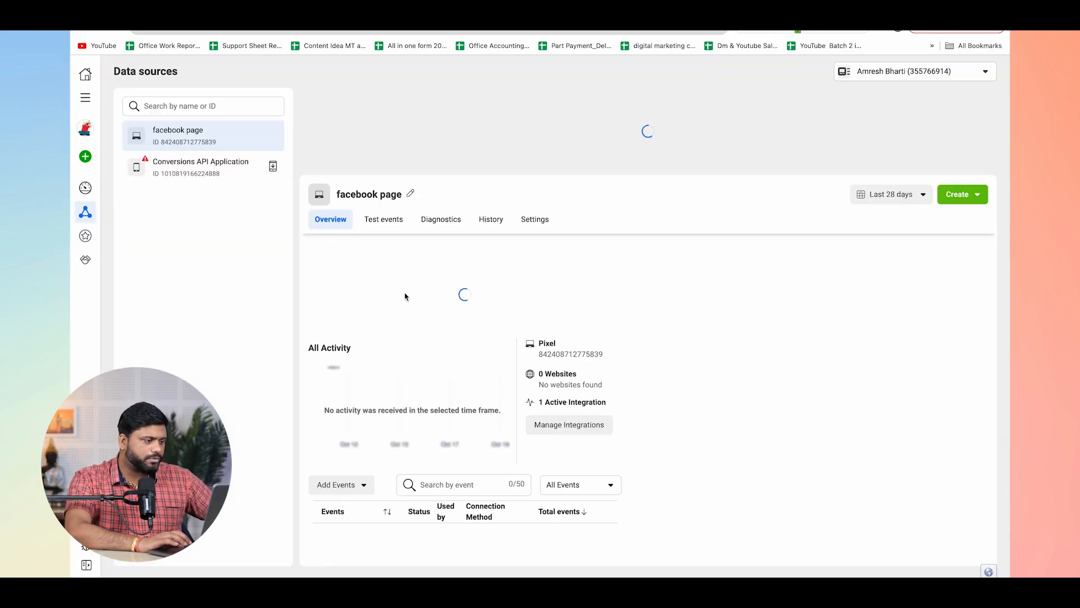
pyautogui.scroll(-2, 552, 362)
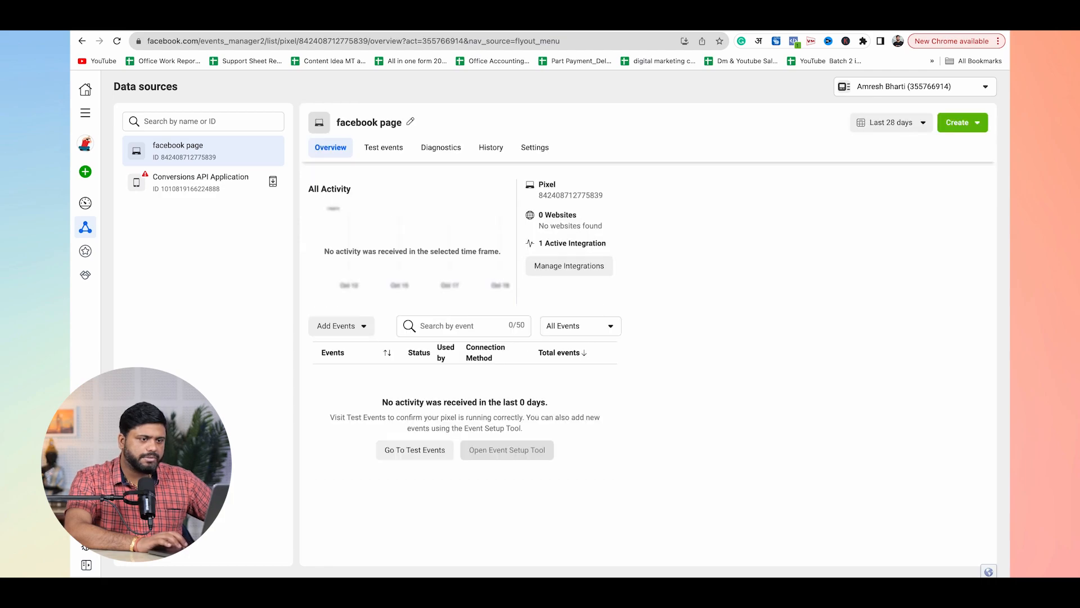
pyautogui.click(726, 5)
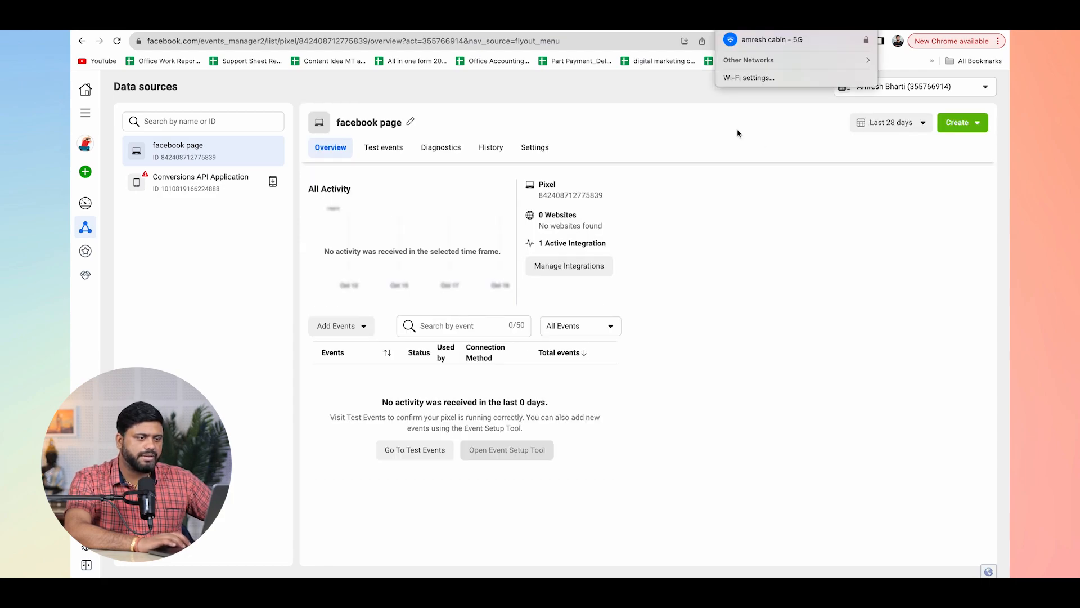
pyautogui.click(717, 141)
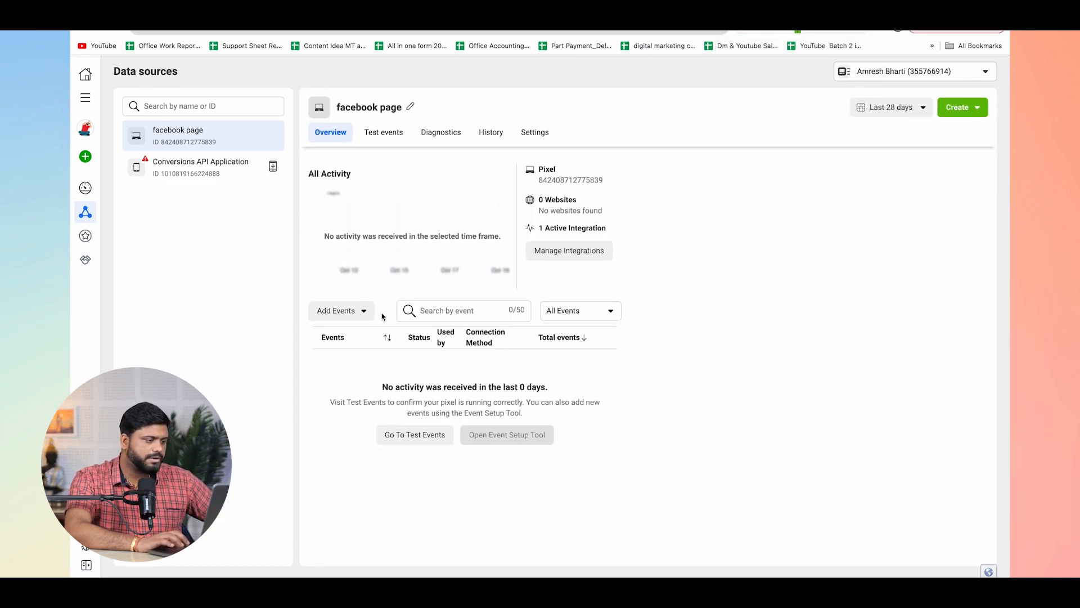
# - Add events from a new website to the pixel with manual code installation and copy the pixel base code
pyautogui.click(354, 312)
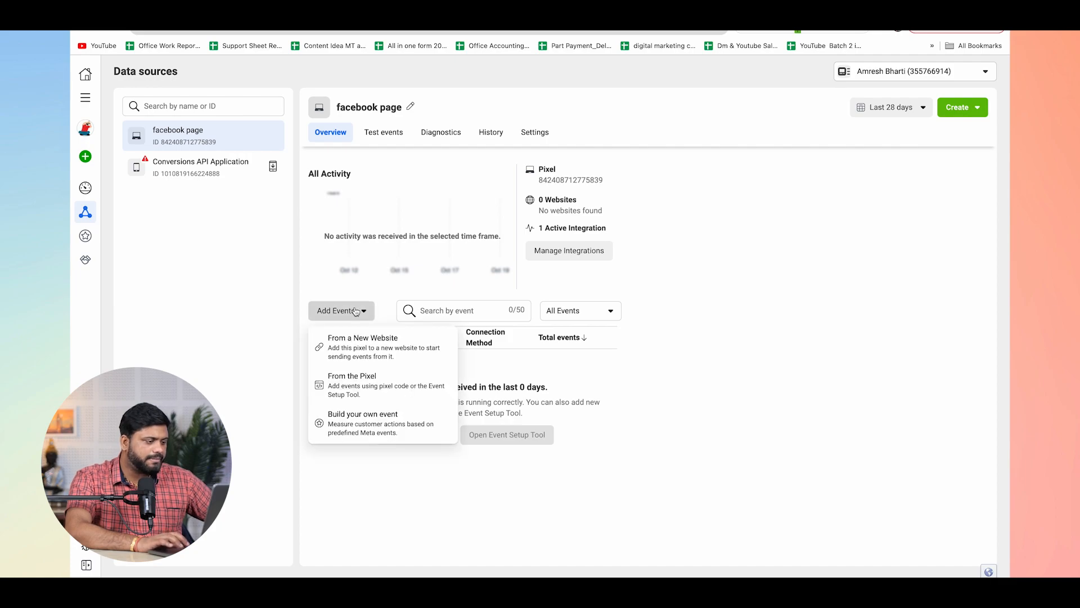
pyautogui.click(351, 349)
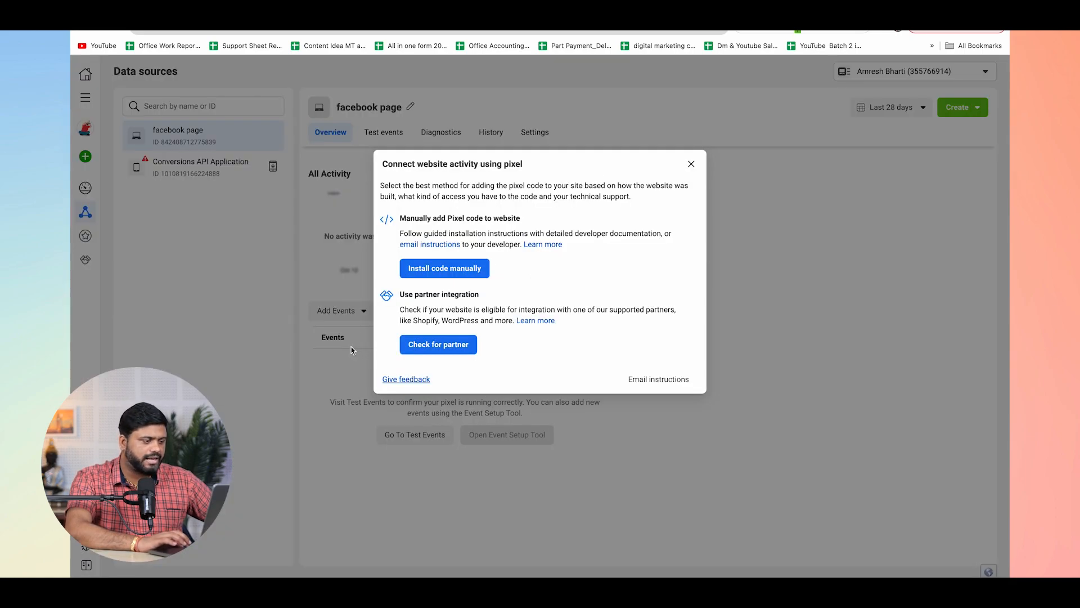
pyautogui.click(455, 270)
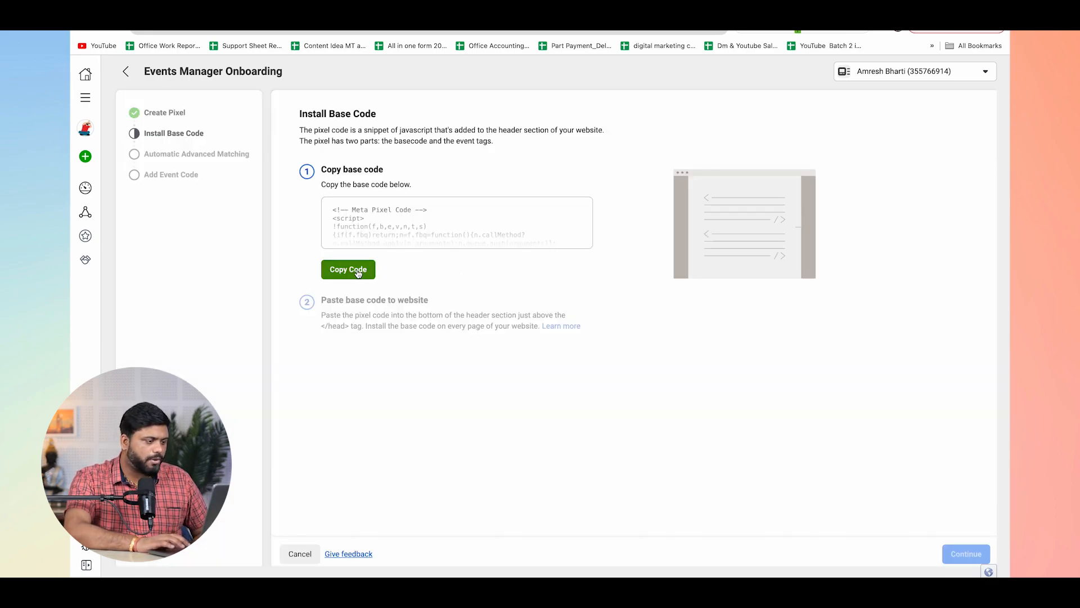
pyautogui.click(357, 271)
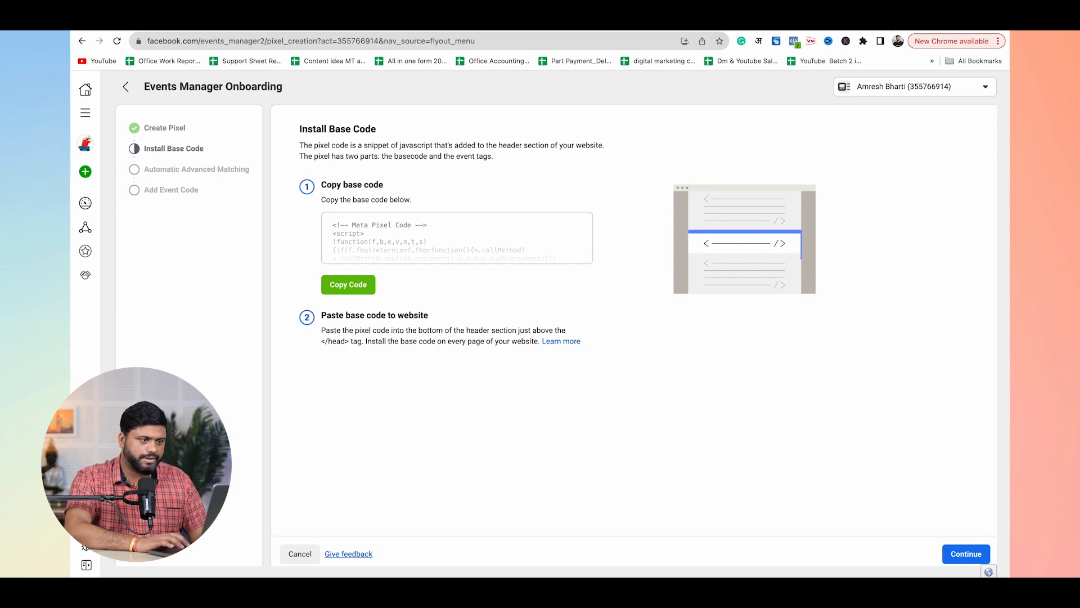
pyautogui.click(639, 29)
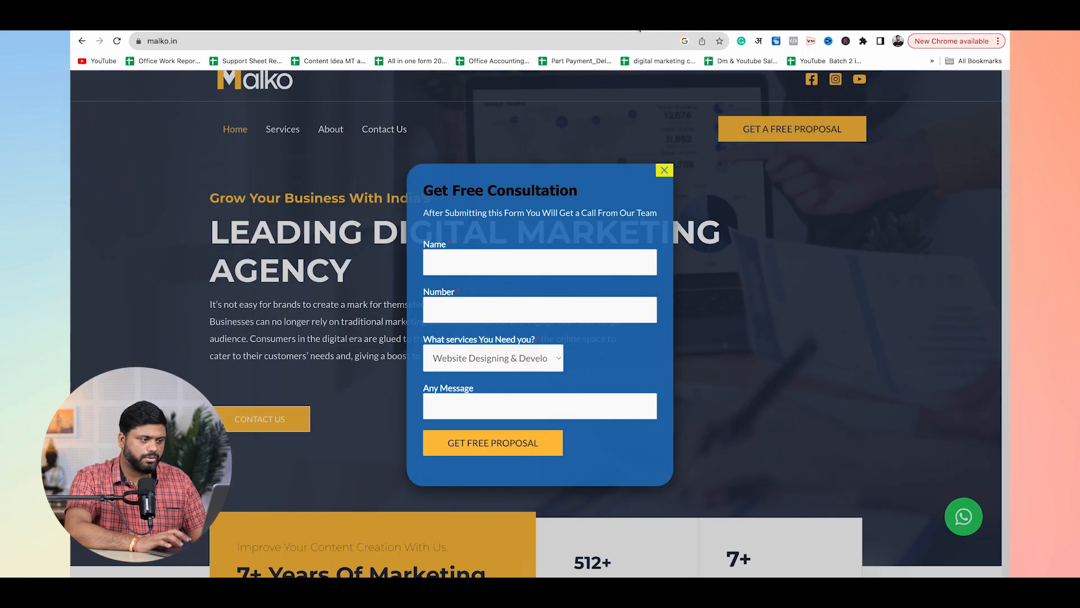
pyautogui.click(246, 41)
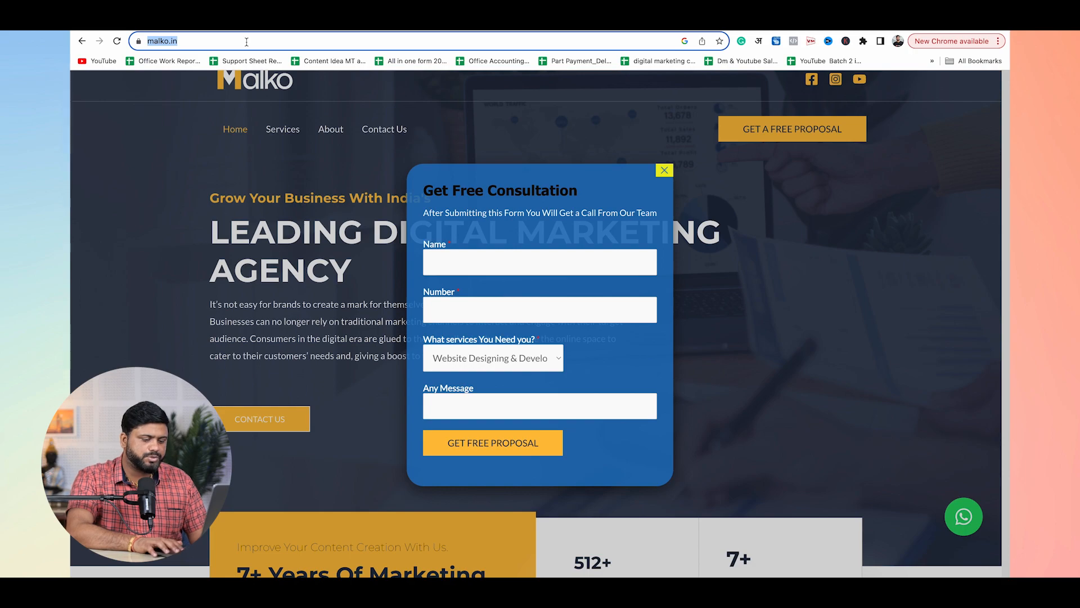
pyautogui.click(247, 42)
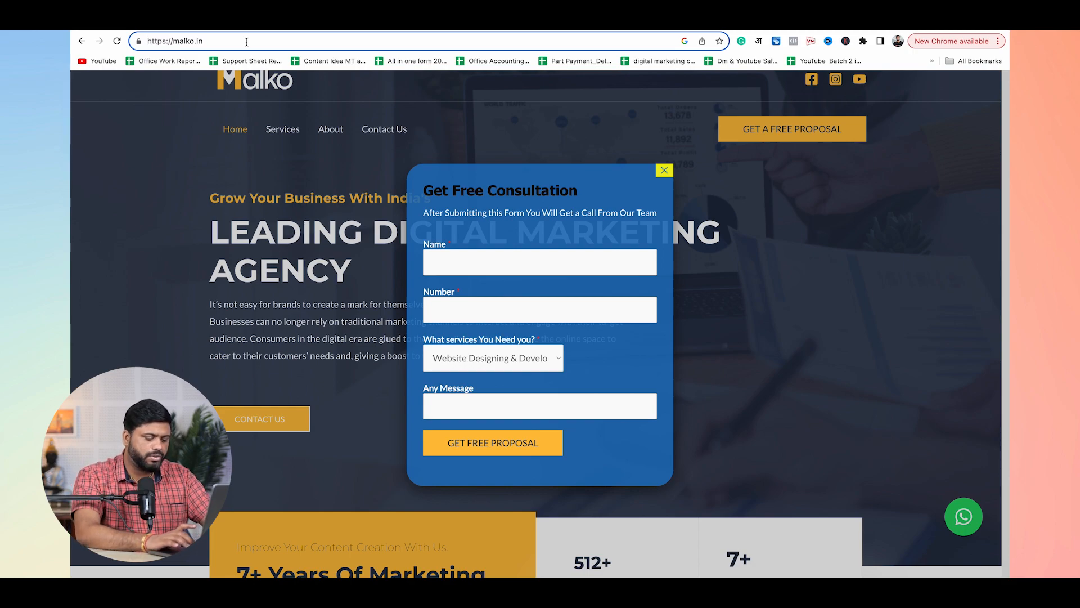
pyautogui.write('/')
pyautogui.write('admin')
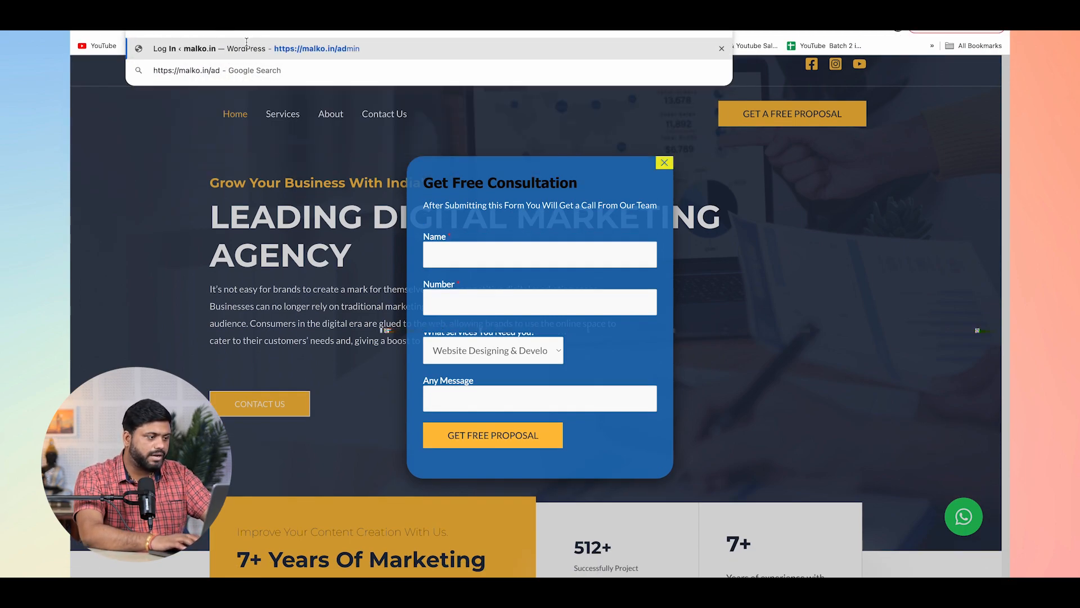
pyautogui.press('Return')
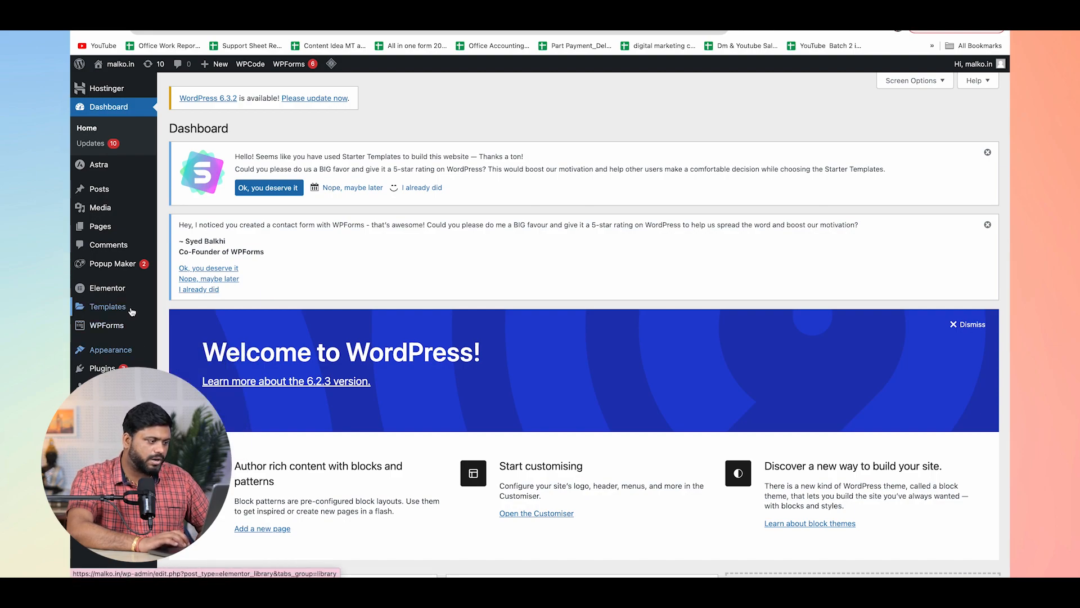
# - Search the plugins available to add for "wp code" and check the WPCode entry
pyautogui.click(102, 368)
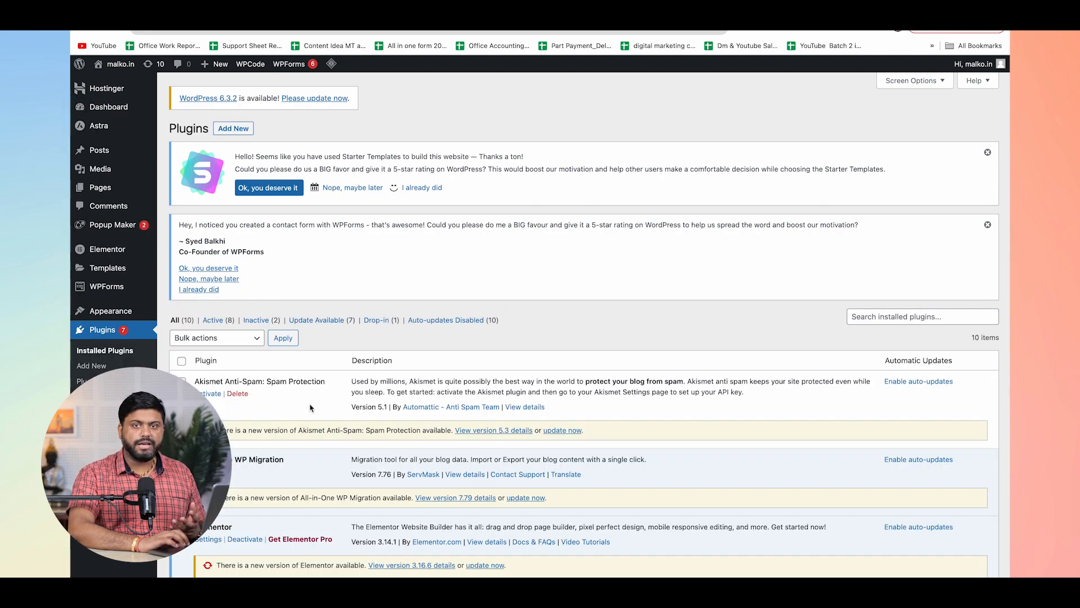
pyautogui.click(914, 315)
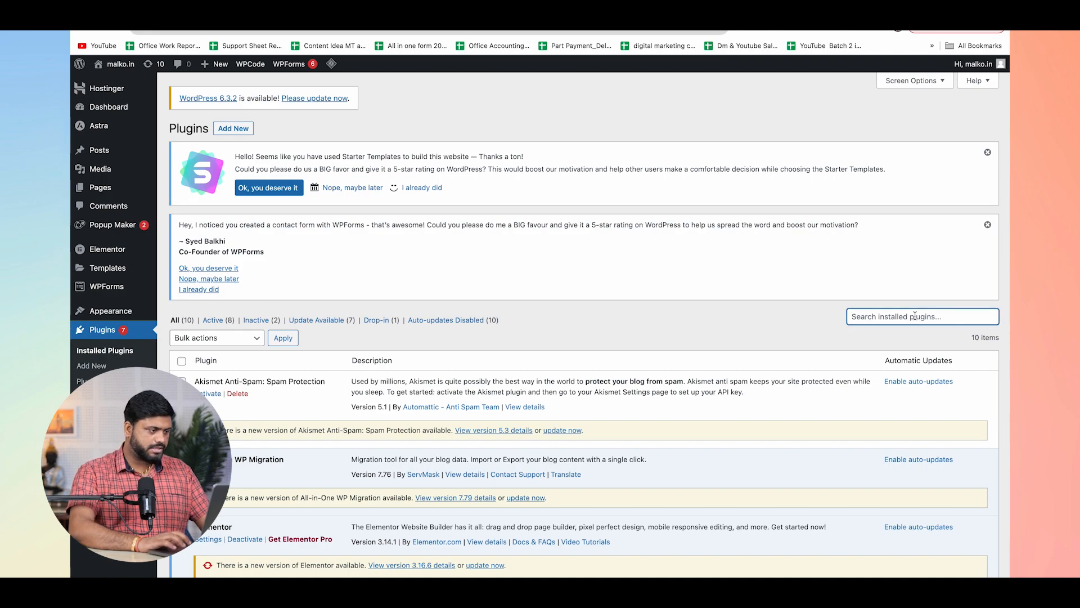
pyautogui.click(243, 129)
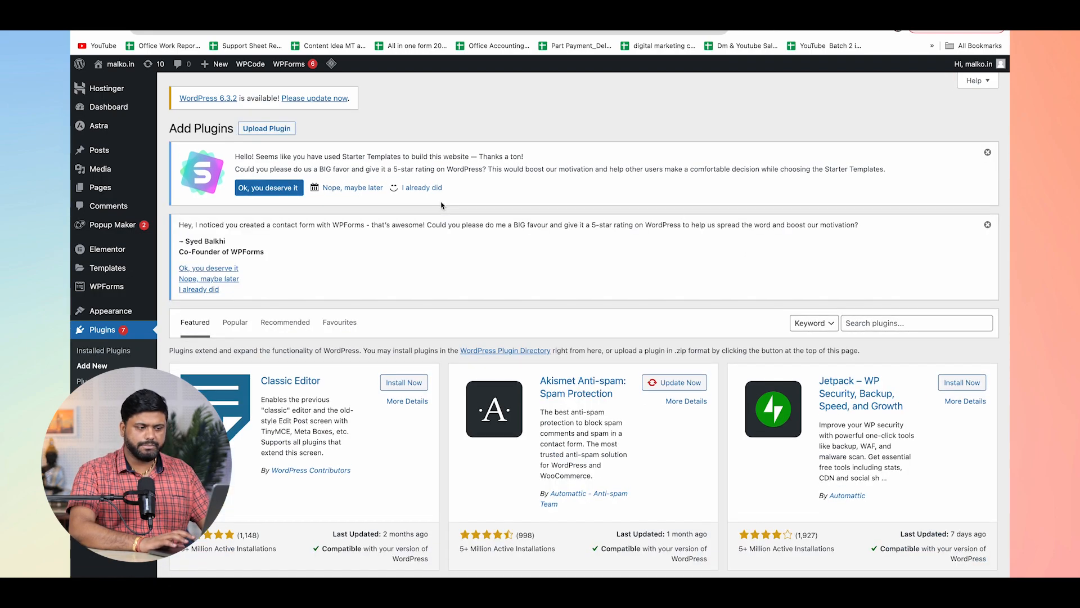
pyautogui.click(916, 322)
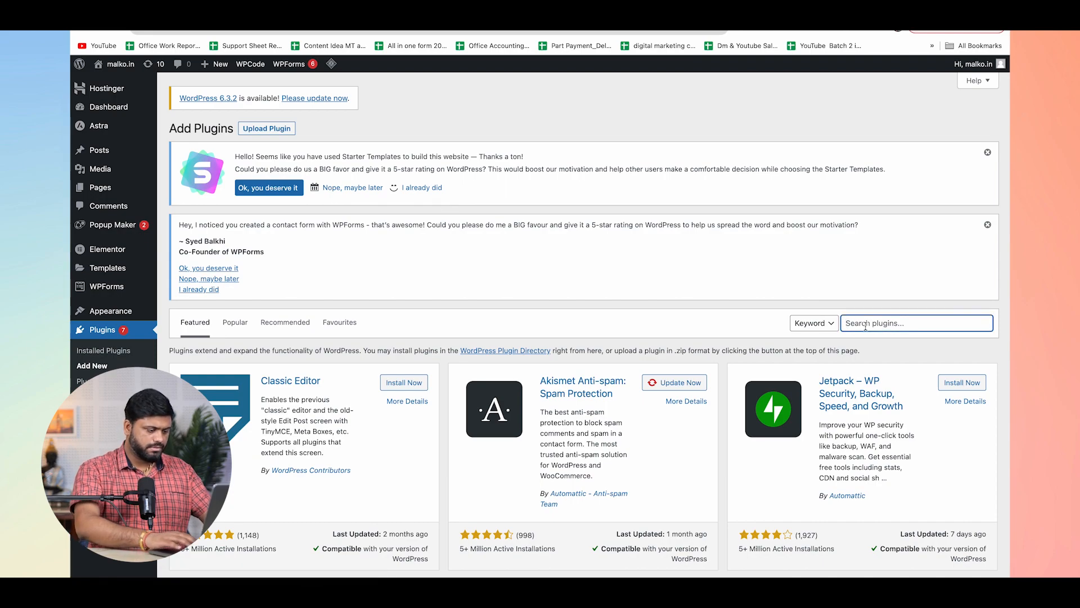
pyautogui.write('w')
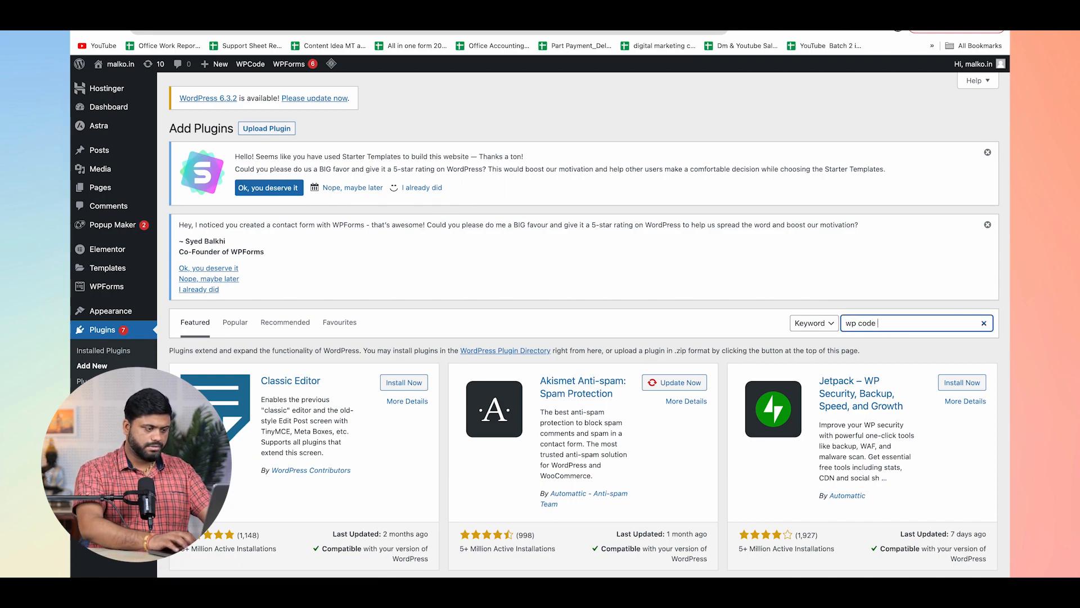
pyautogui.write('p code')
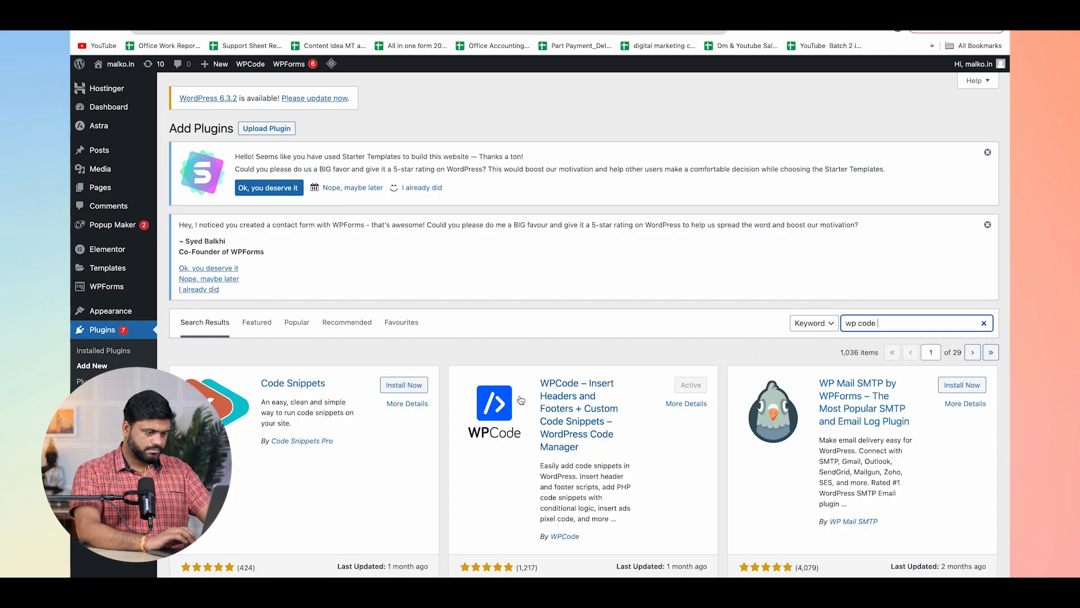
pyautogui.scroll(-2, 670, 349)
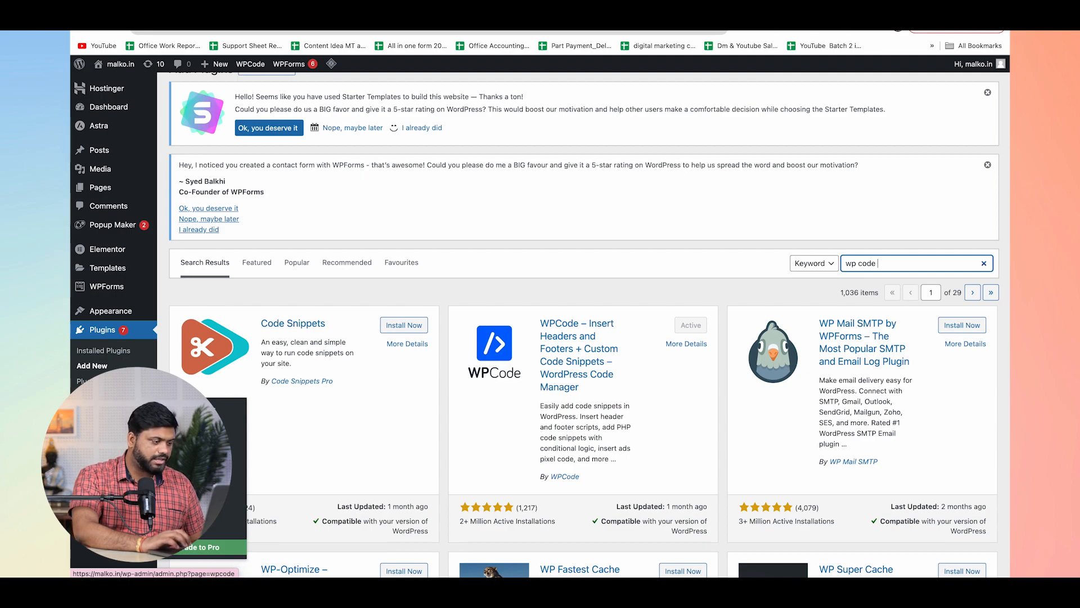
# - Open WPCode's Global Header and Footer settings and look over the header code
pyautogui.click(188, 408)
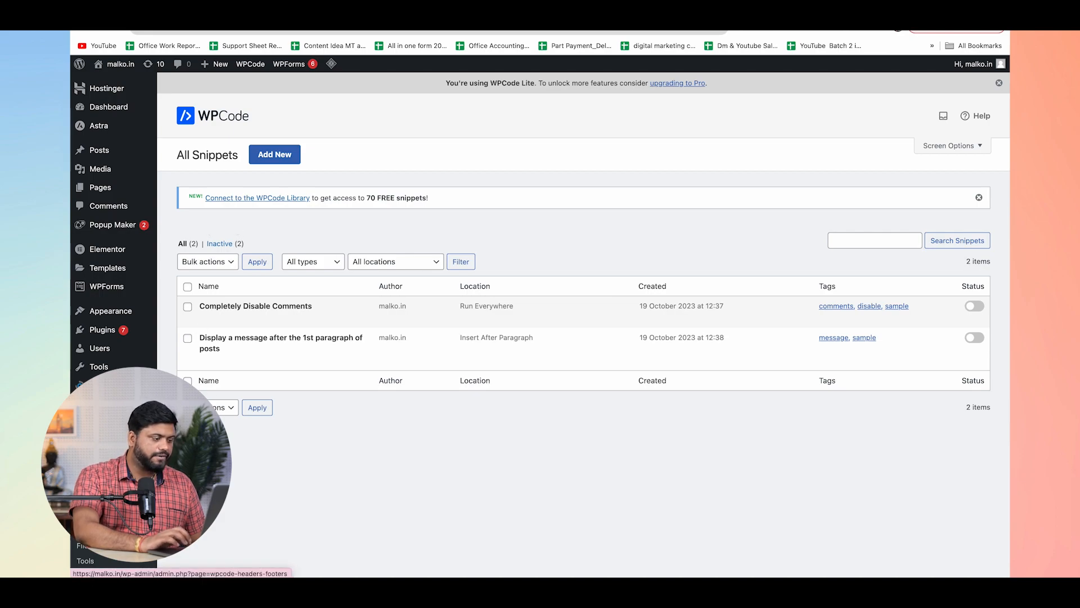
pyautogui.click(105, 500)
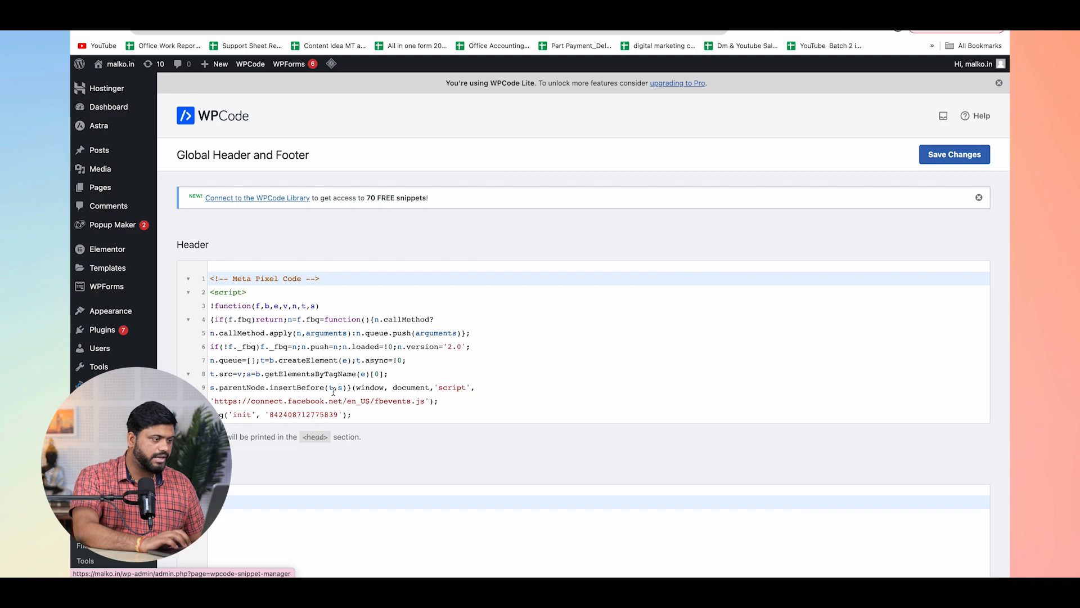
pyautogui.scroll(-3, 301, 378)
pyautogui.scroll(3, 337, 379)
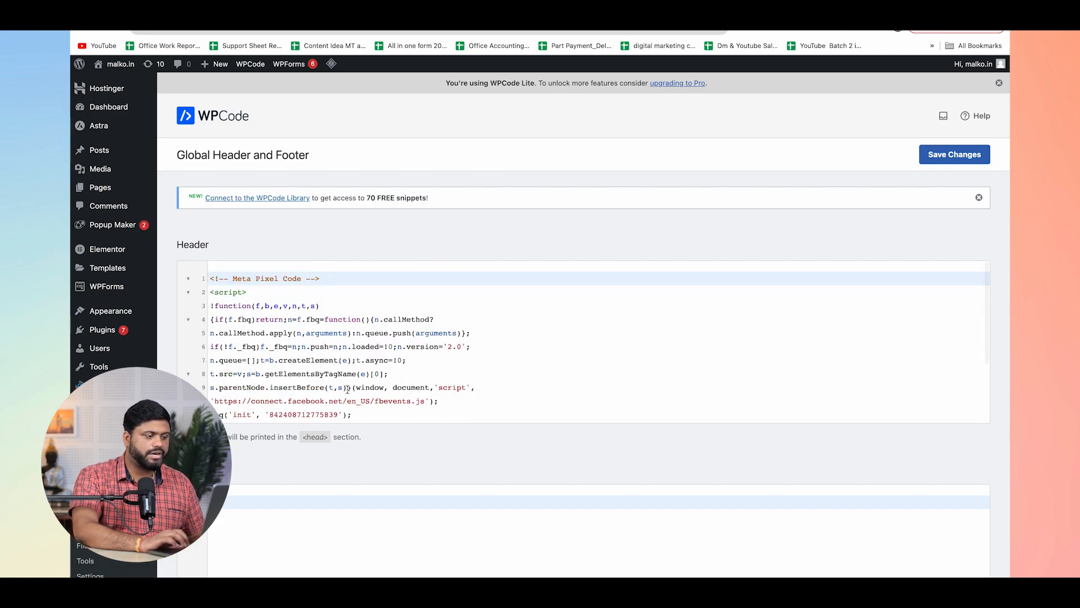
# - Replace the header's existing Meta Pixel code with the full pixel base code and save the changes
pyautogui.hotkey('ctrl', 'a')
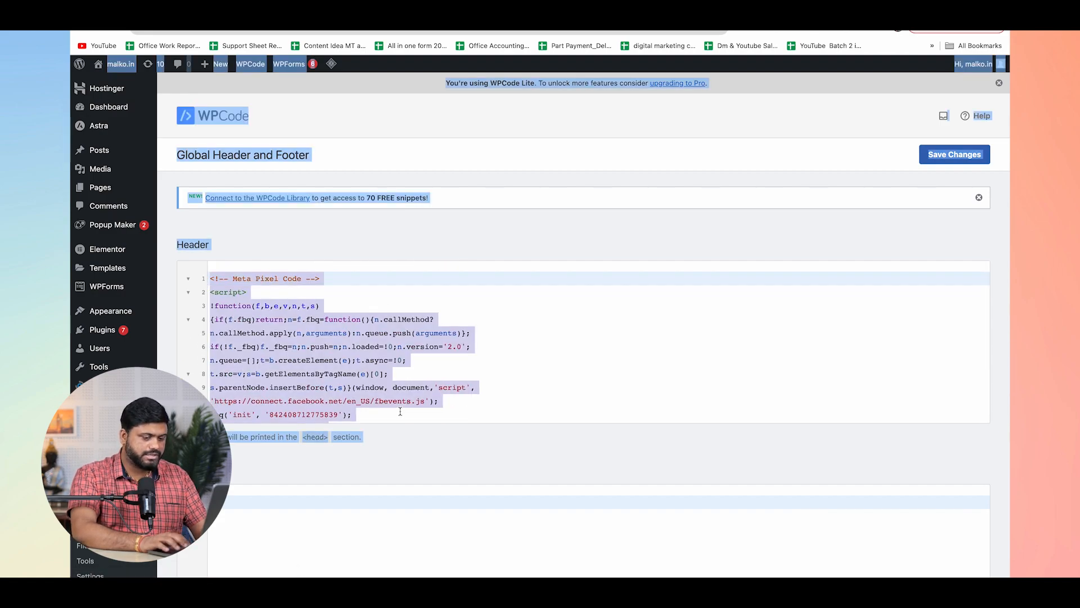
pyautogui.moveTo(374, 409); pyautogui.dragTo(212, 260)
pyautogui.hotkey('ctrl', 'c')
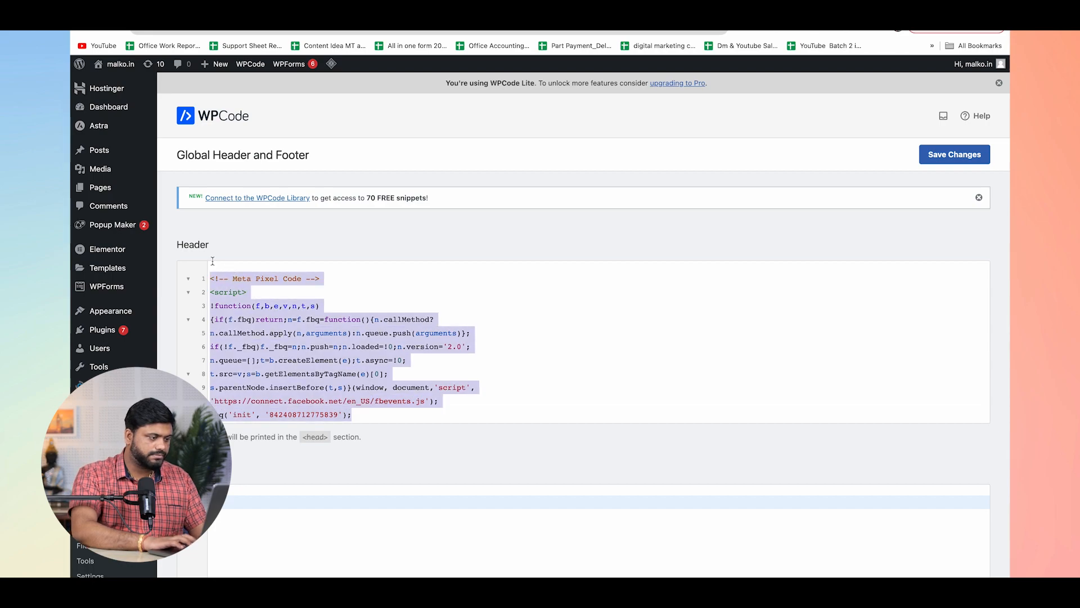
pyautogui.press('BackSpace')
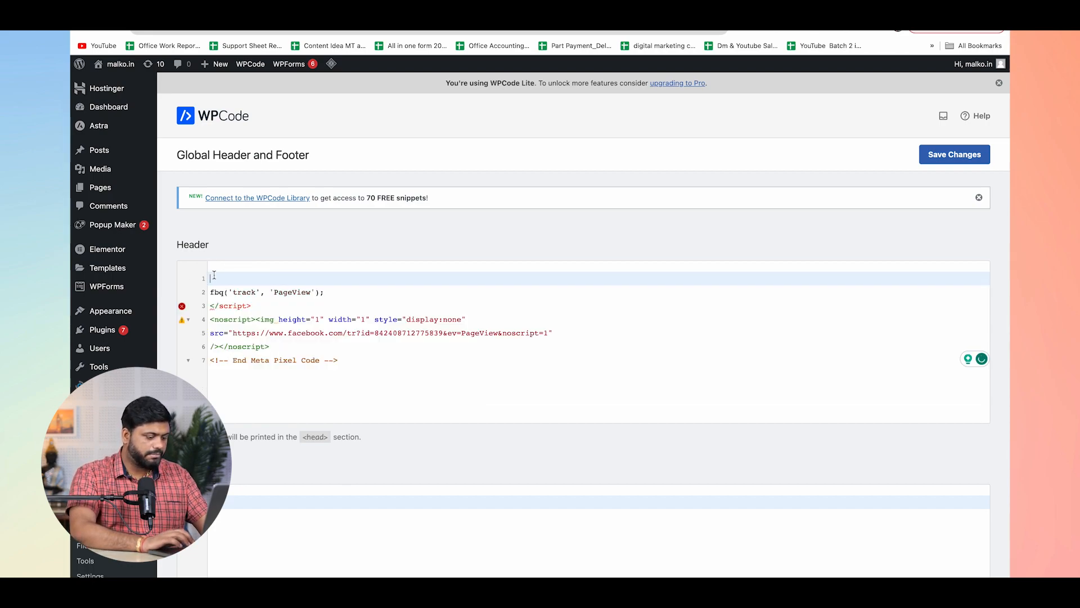
pyautogui.hotkey('ctrl', 'v')
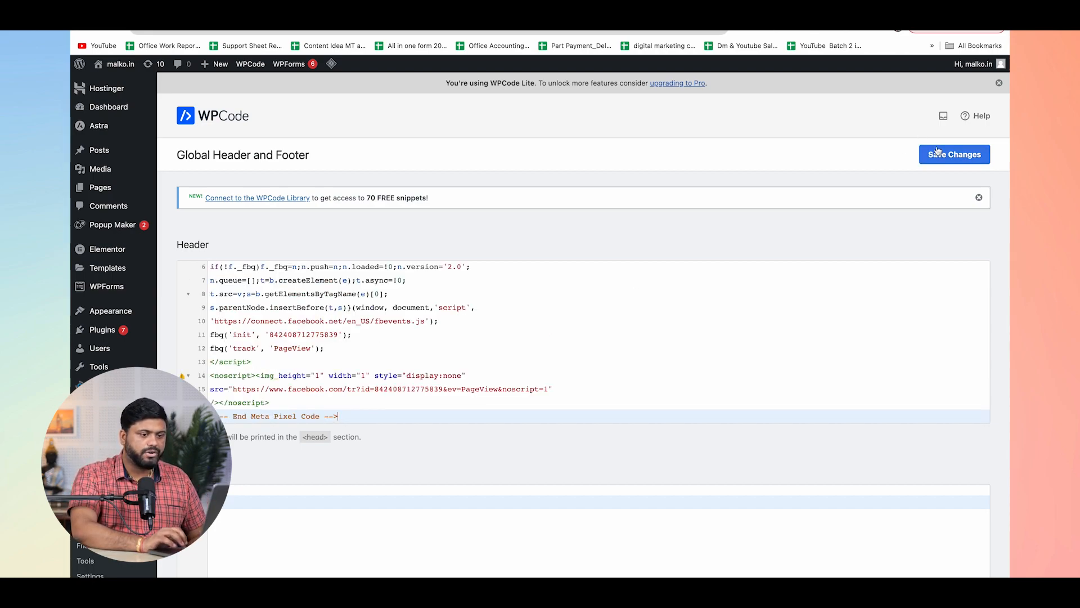
pyautogui.click(940, 157)
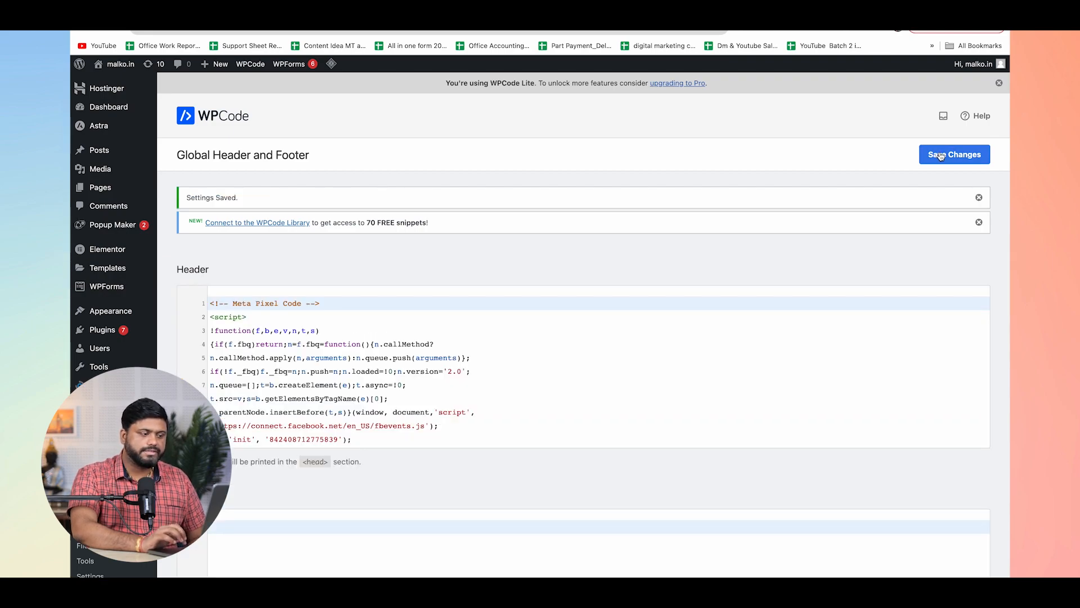